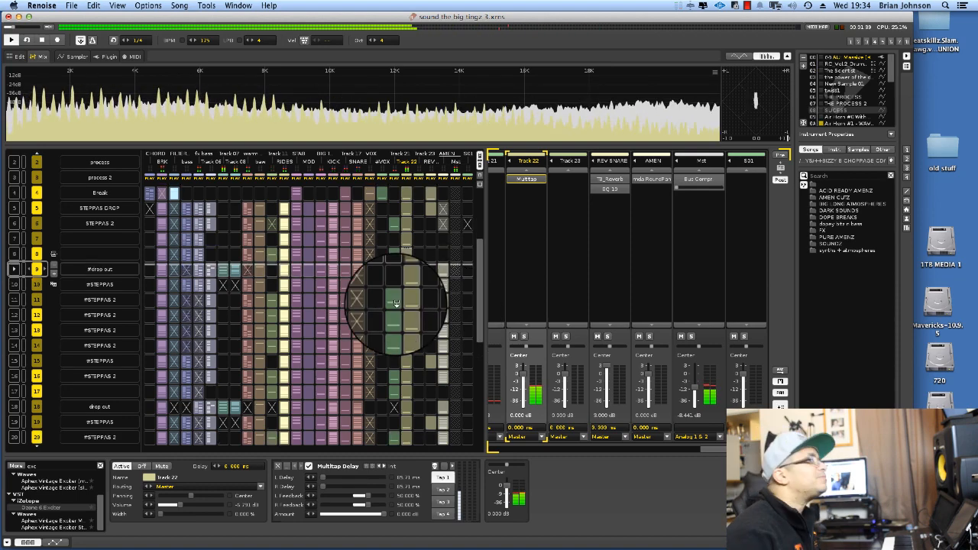
Stop playback and create a new song, saving the changes to the current one.
key("space")
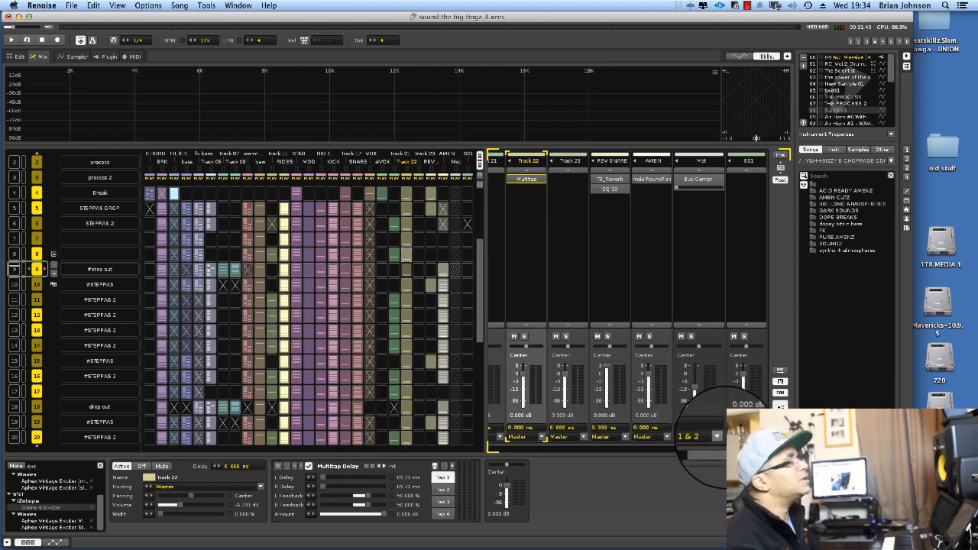
left_click_drag(724, 450, 507, 415)
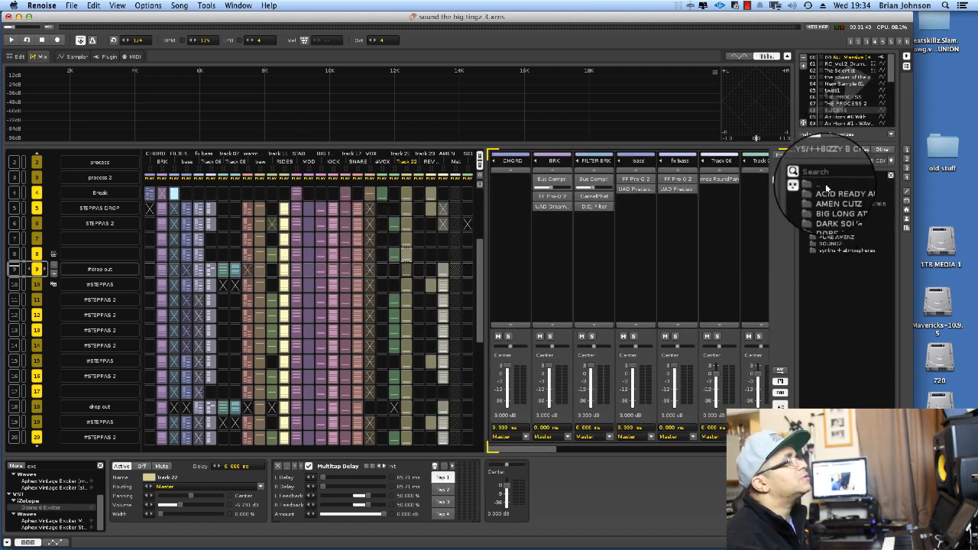
left_click(71, 5)
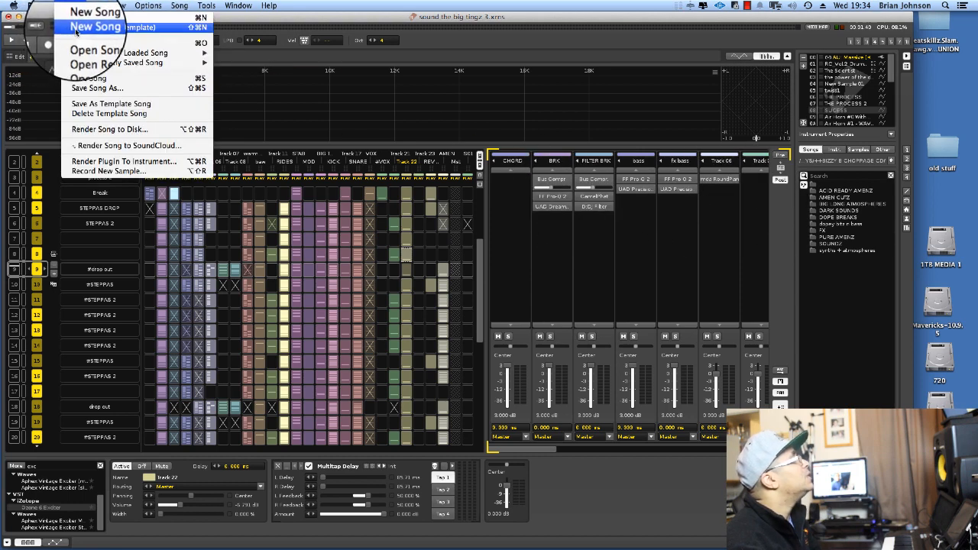
left_click(73, 17)
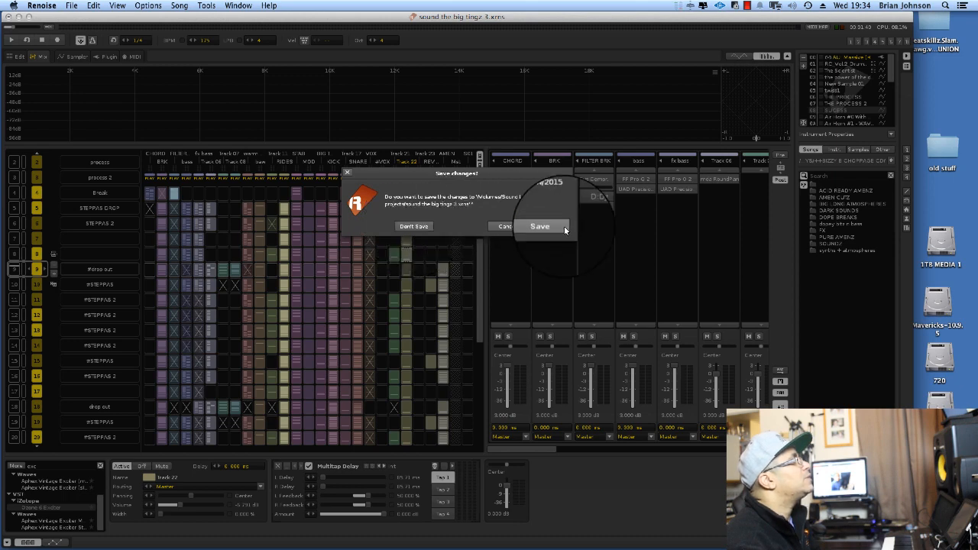
left_click(543, 227)
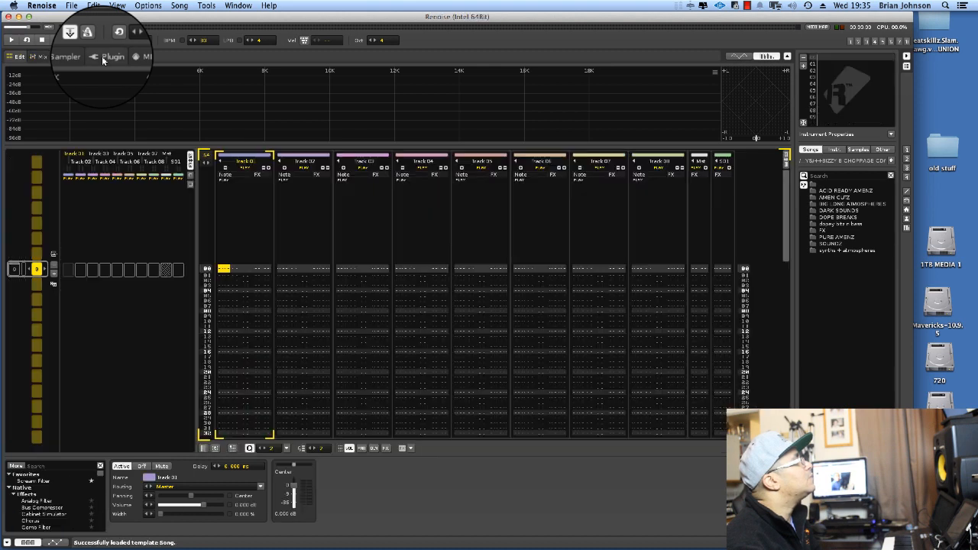
Open the AMEN CUTZ folder in the disk browser and preview several of the 15- amen brother samples.
double_click(816, 191)
left_click(819, 193)
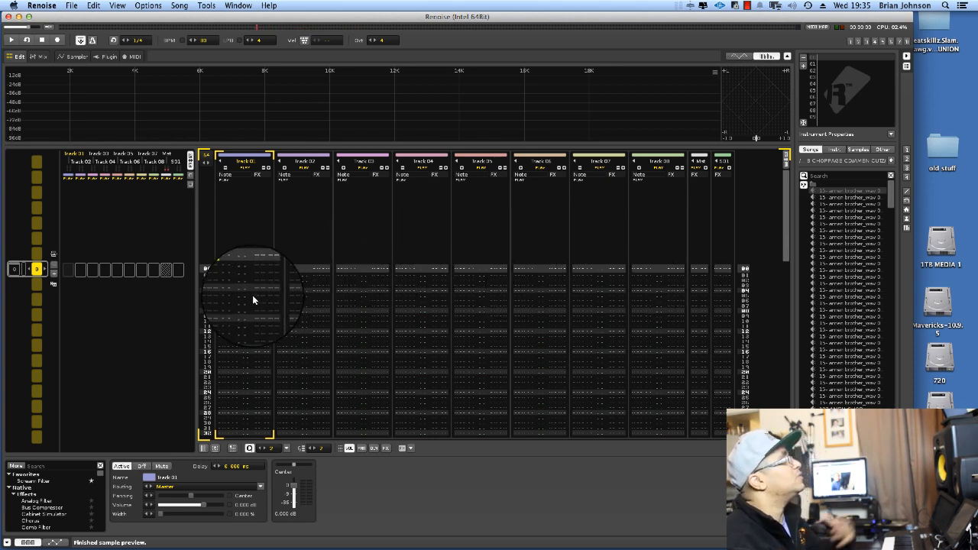
left_click(830, 220)
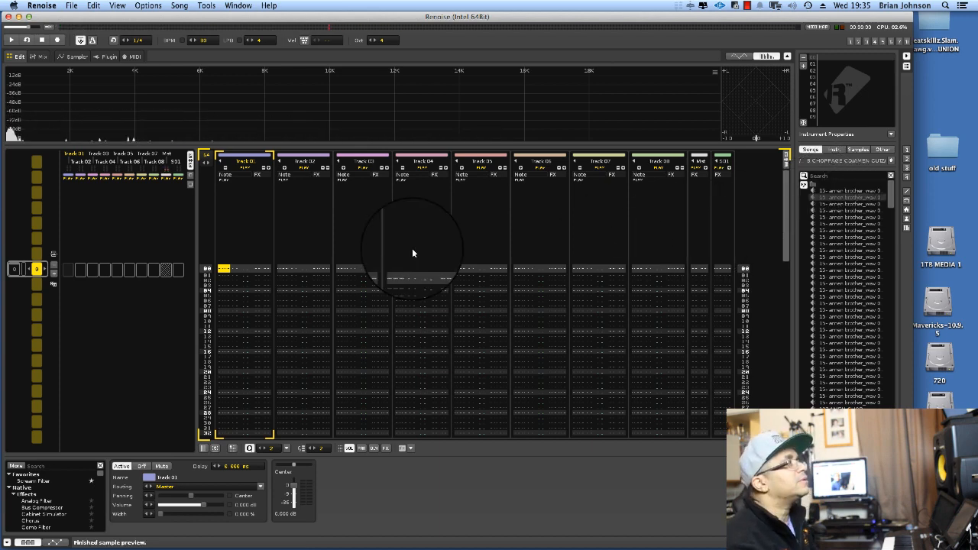
left_click(836, 264)
left_click(837, 310)
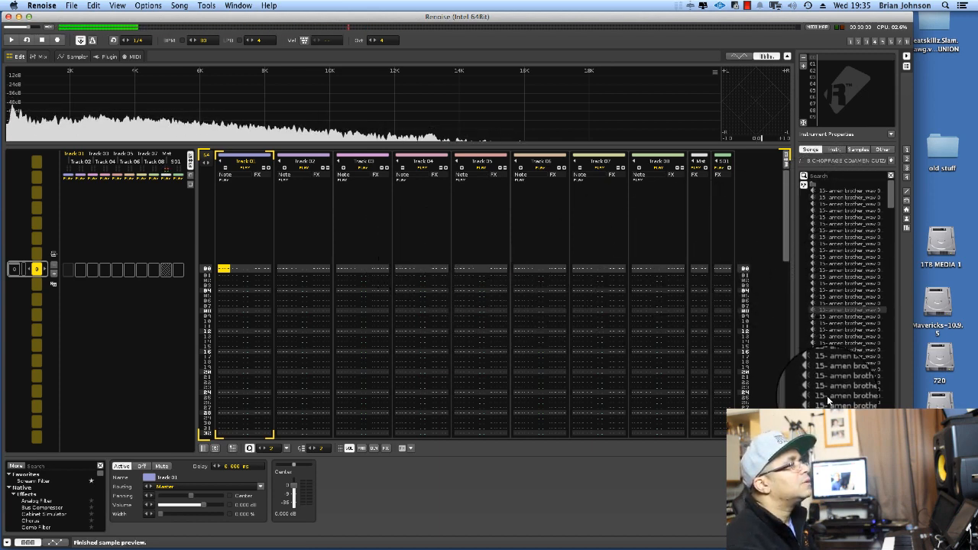
Preview the 137 AMEN CHOP loop and an AMEN4 slice while browsing down to the AMENCUT1 (master) samples.
left_click(838, 363)
scroll(844, 344, "down", 5)
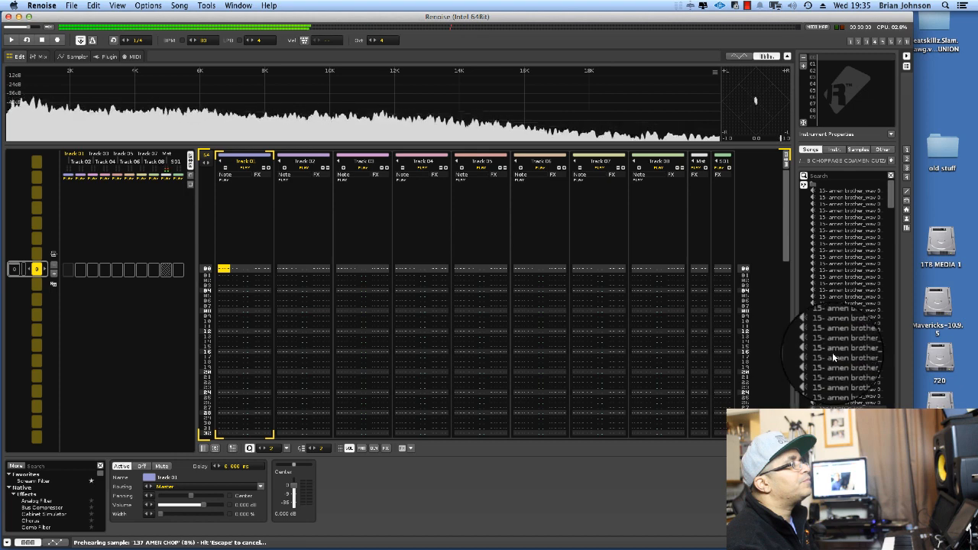
scroll(831, 316, "down", 8)
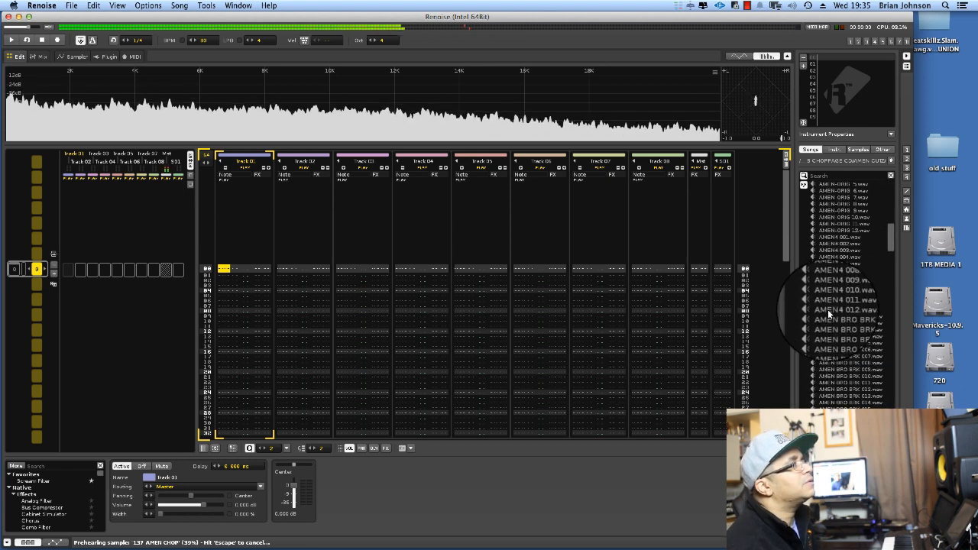
left_click(832, 222)
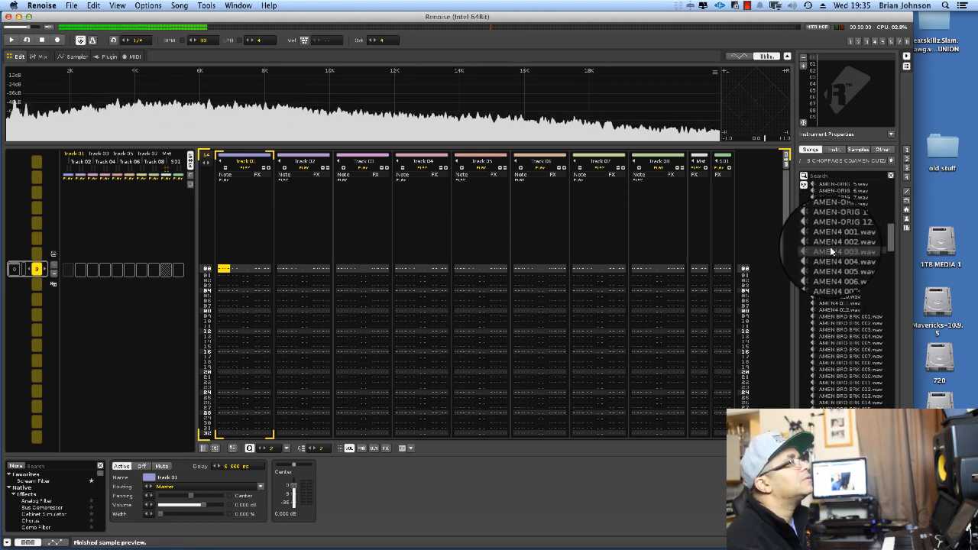
scroll(831, 294, "down", 6)
scroll(836, 306, "down", 5)
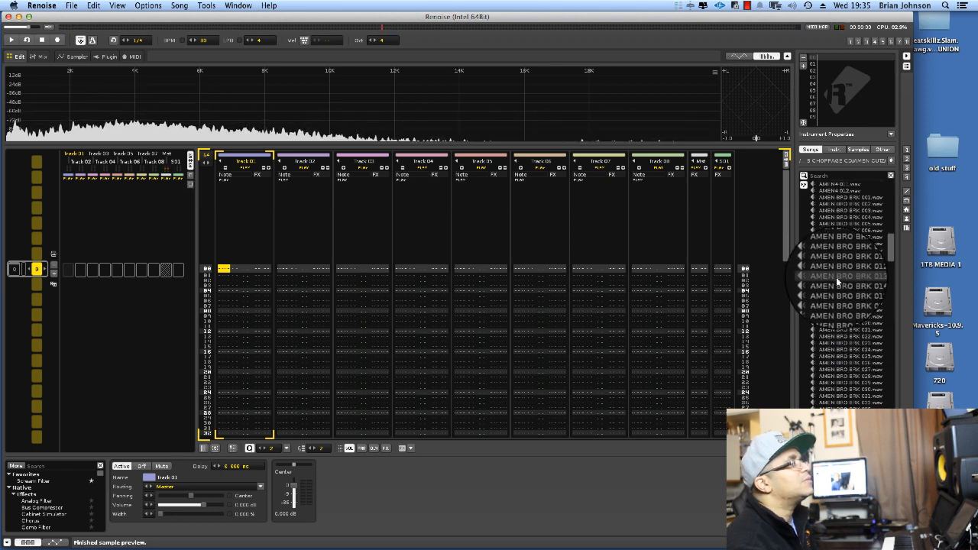
scroll(836, 302, "down", 3)
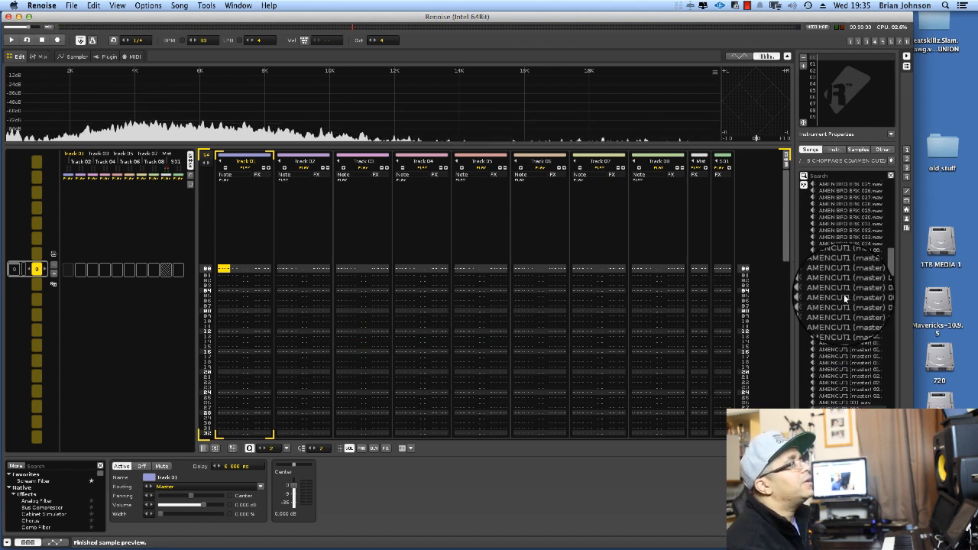
Preview a run of consecutive AMENCUT1 (master) slices.
left_click(839, 260)
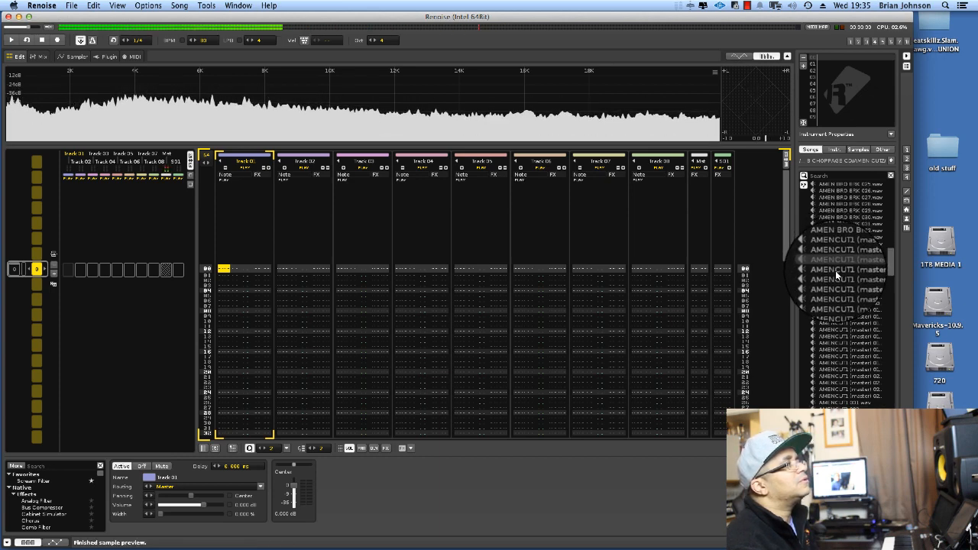
left_click(835, 270)
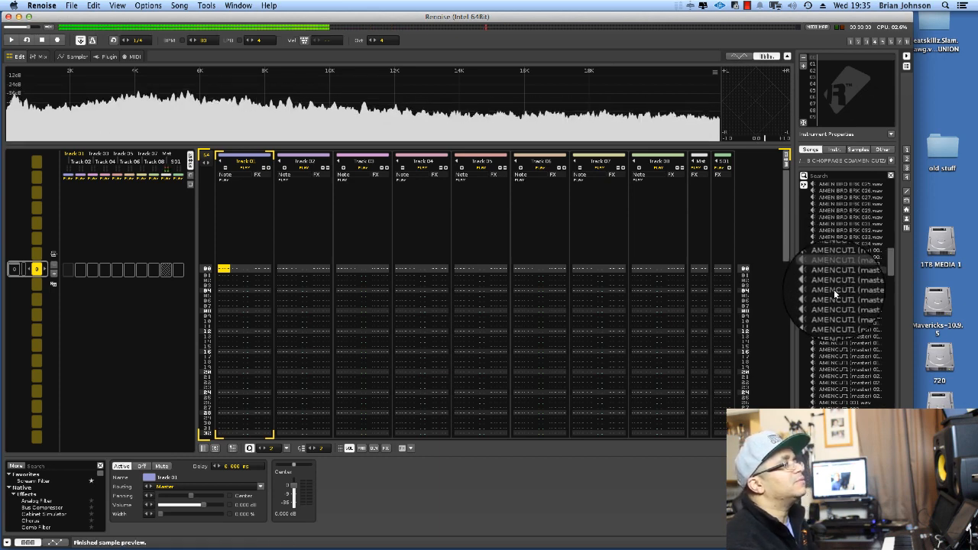
left_click(836, 278)
left_click(837, 285)
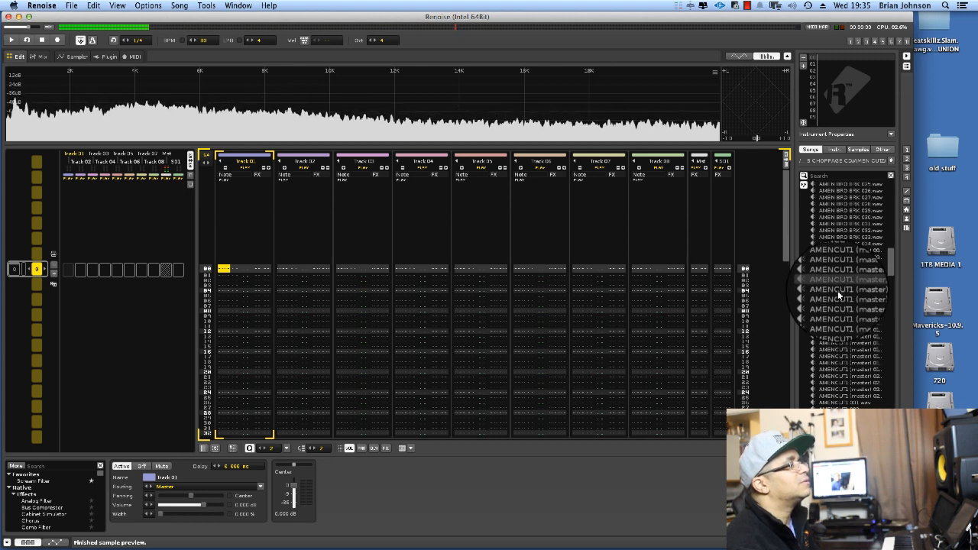
left_click(838, 291)
left_click(836, 309)
Preview the AMEN TWISS loop, BIG AMEN slices and the first DEF CUT sample further down the list.
scroll(831, 329, "down", 5)
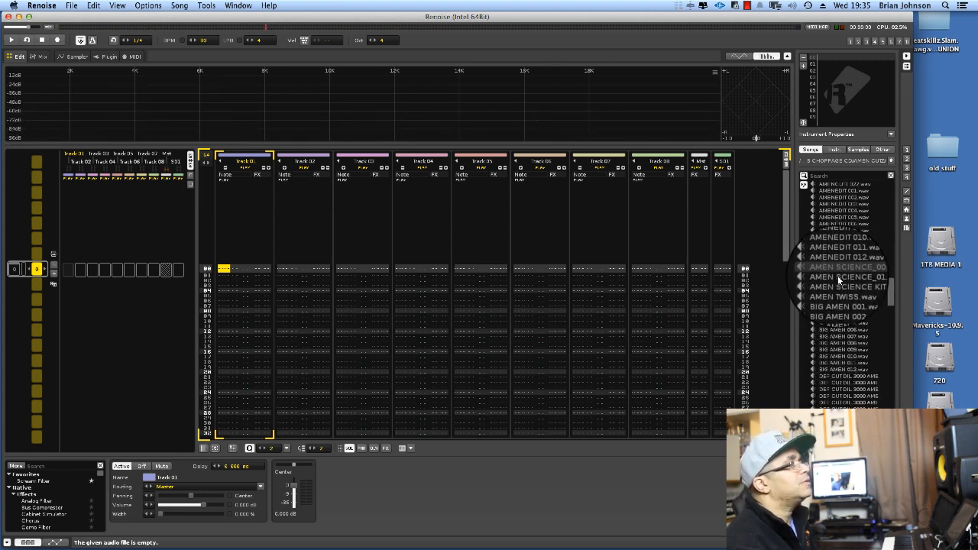
left_click(836, 286)
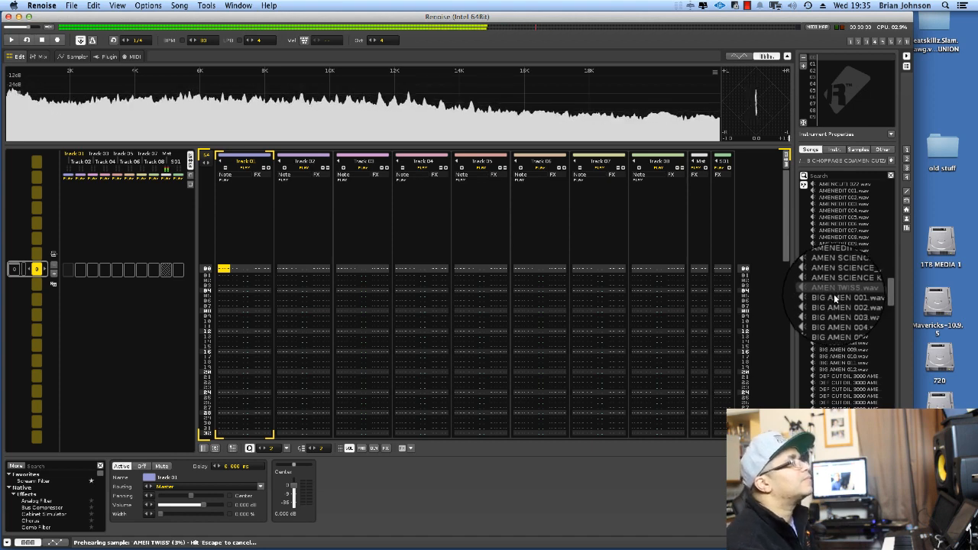
left_click(835, 296)
left_click(842, 366)
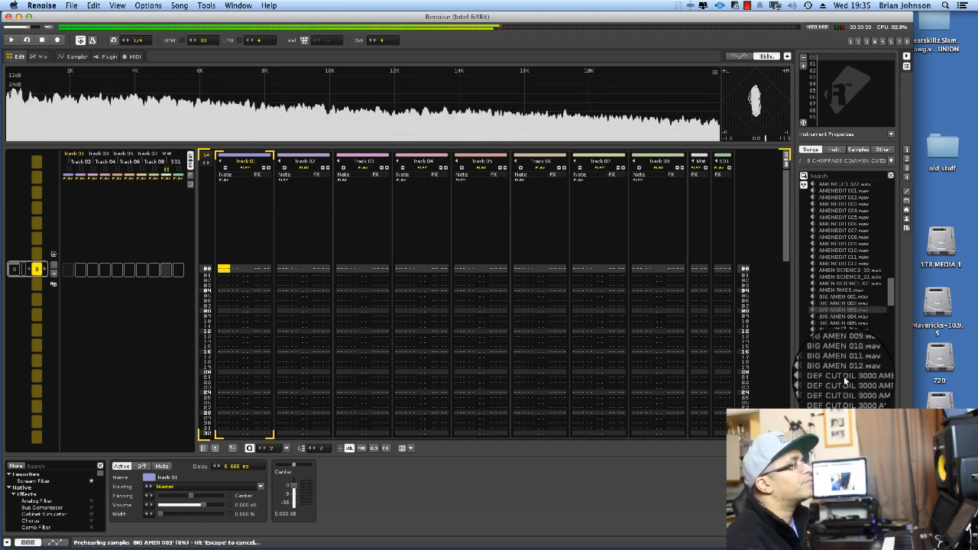
left_click(845, 377)
Preview the dirty amen sample and cancel its playback.
left_click_drag(891, 303, 889, 398)
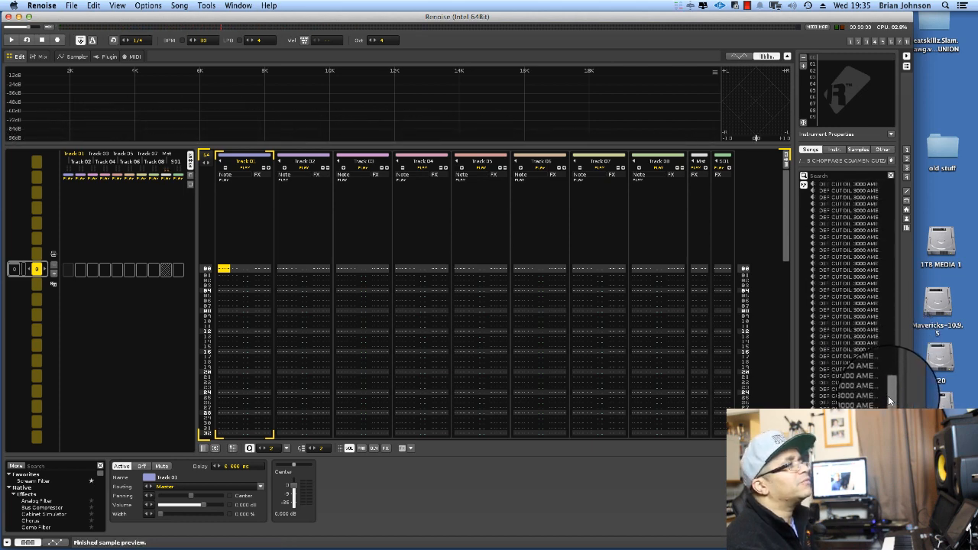
left_click(841, 433)
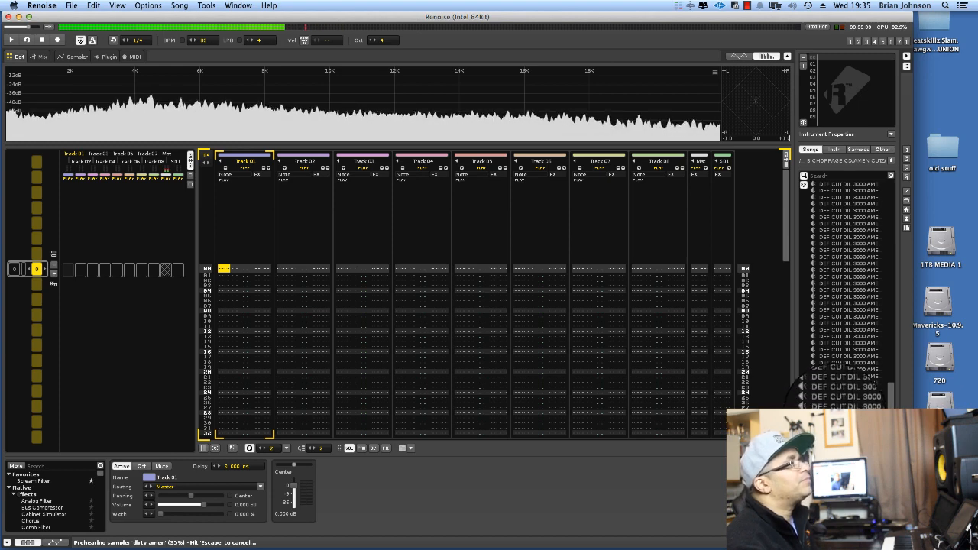
key("Escape")
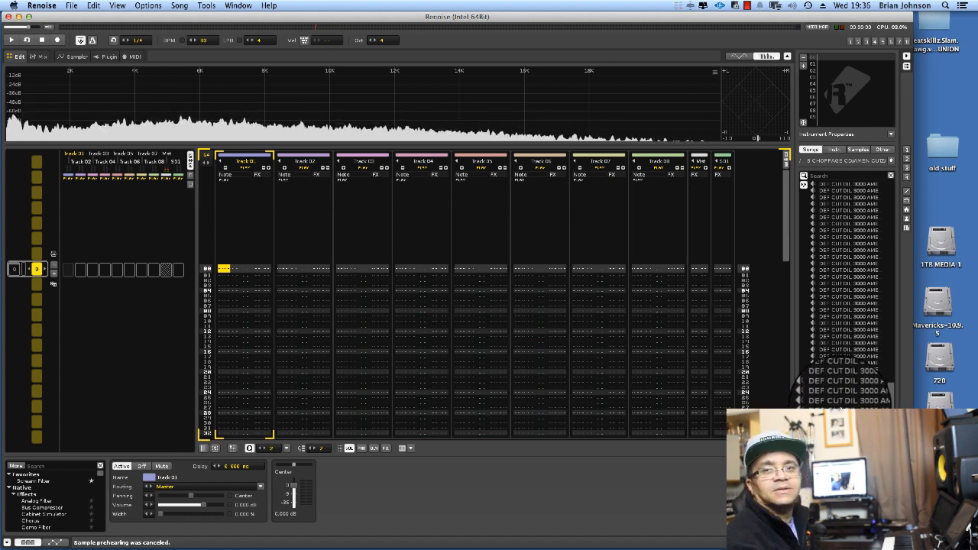
Preview the HEADZ AMEN 001 sample and several of the LIGHT AMEN slices.
scroll(839, 396, "down", 5)
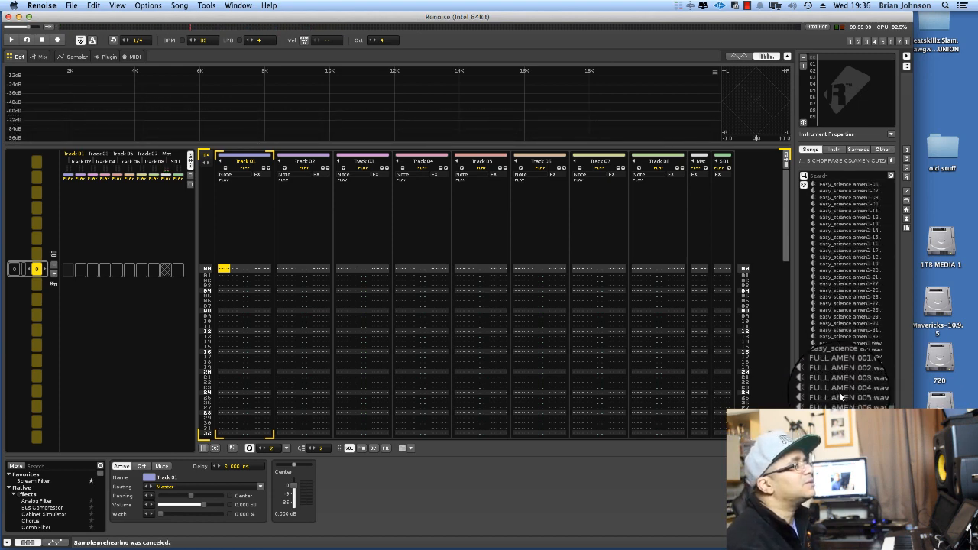
scroll(841, 393, "down", 5)
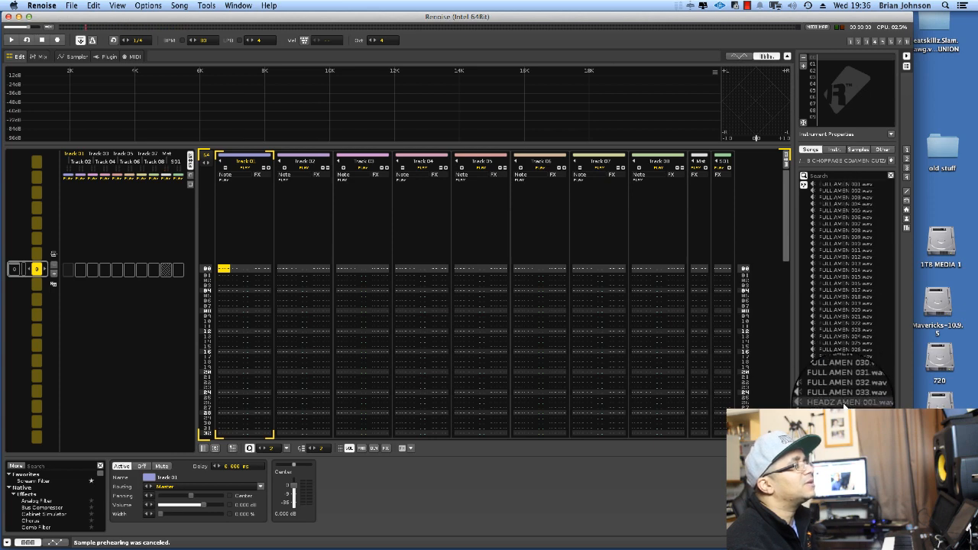
left_click(844, 403)
scroll(844, 405, "down", 5)
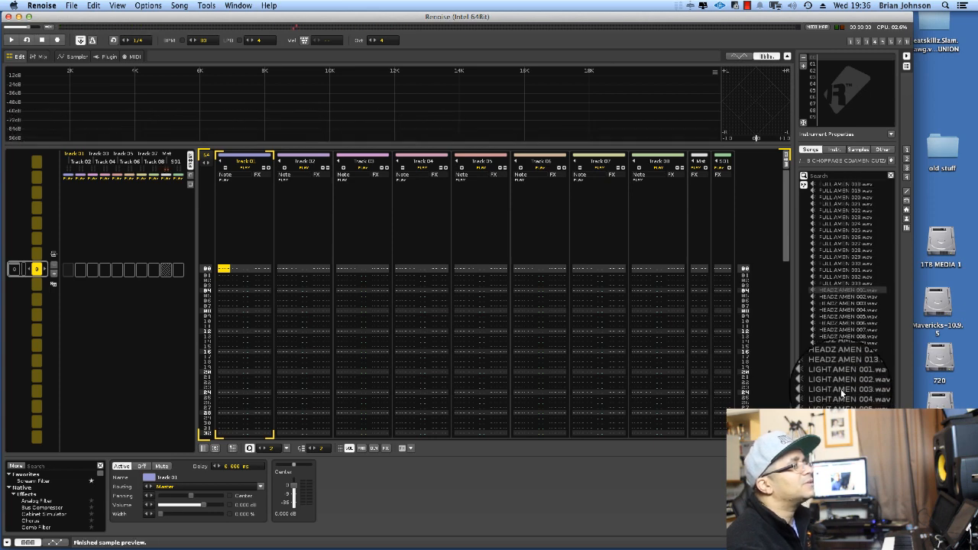
left_click(843, 393)
left_click(844, 416)
left_click(844, 435)
Preview samples through the rest of the AMEN CUTZ folder, down to the twiss up amen loop.
scroll(845, 441, "down", 5)
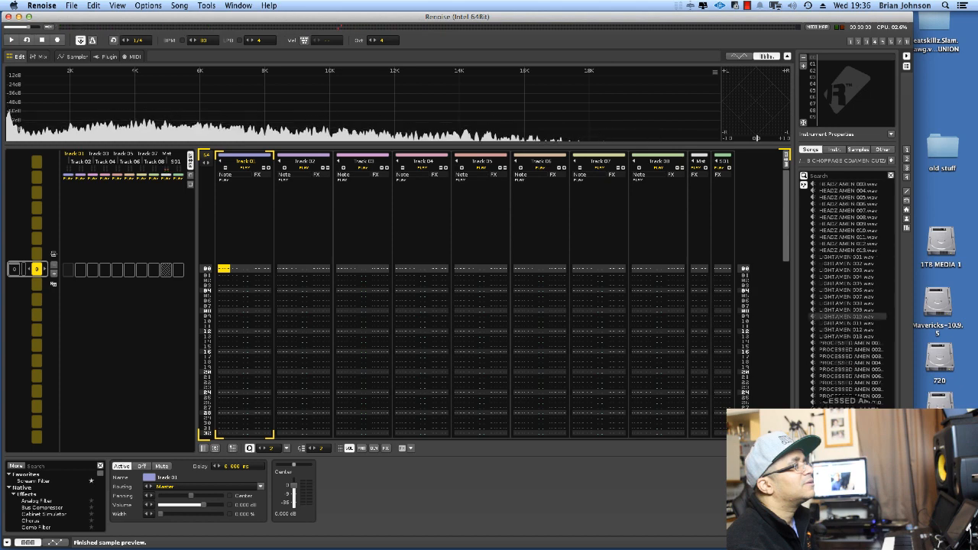
scroll(846, 434, "down", 5)
left_click(846, 434)
scroll(846, 434, "down", 10)
left_click(846, 434)
scroll(846, 434, "down", 5)
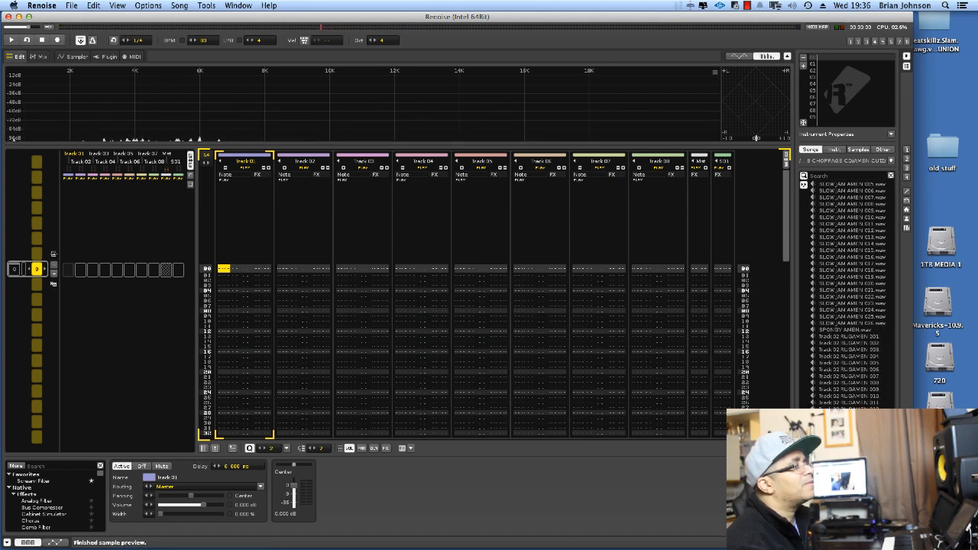
left_click(846, 437)
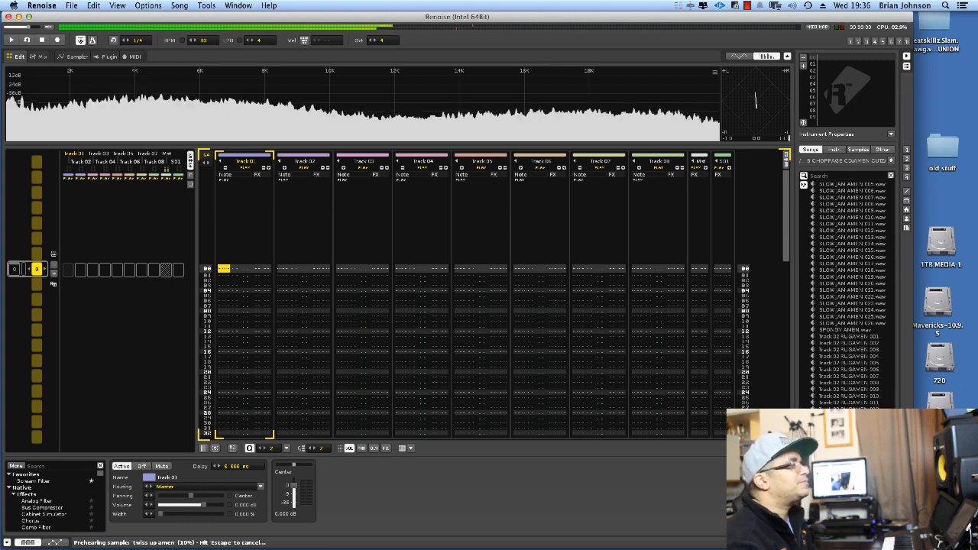
Return to the start of the sample list and preview more 15- amen brother slices, including 002.
left_click_drag(892, 429, 904, 196)
left_click(847, 382)
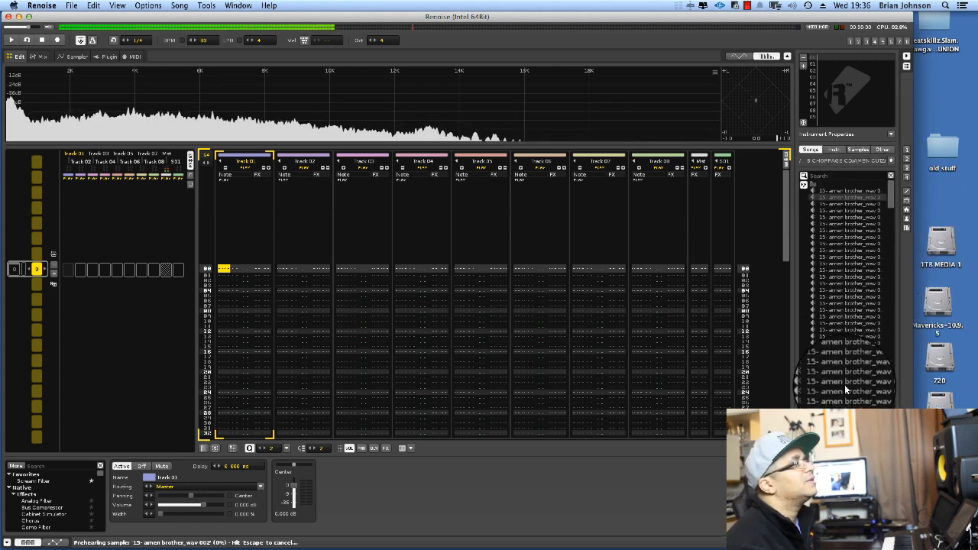
left_click(840, 418)
Preview the 170 amen cuttz slices one after another, from 001 to 015.
scroll(841, 413, "down", 5)
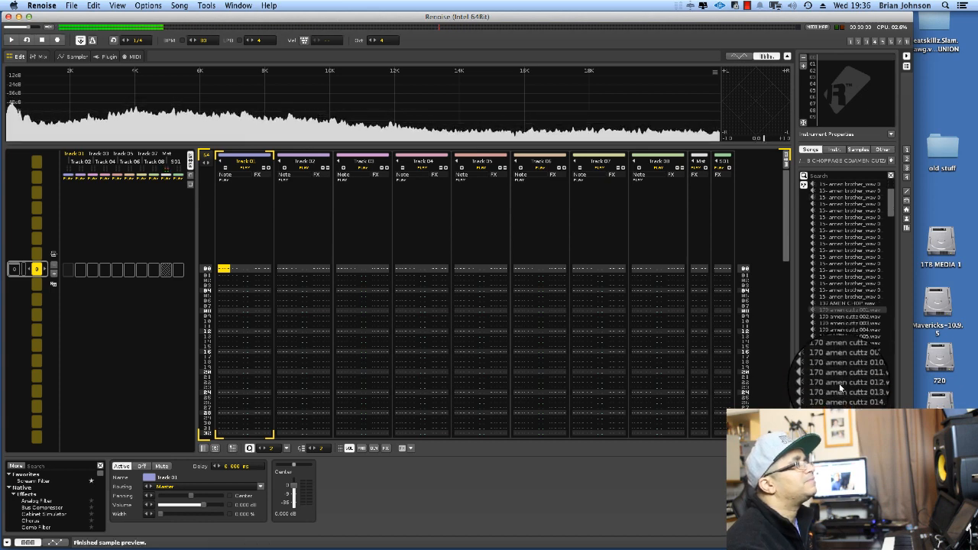
left_click(838, 312)
left_click(836, 326)
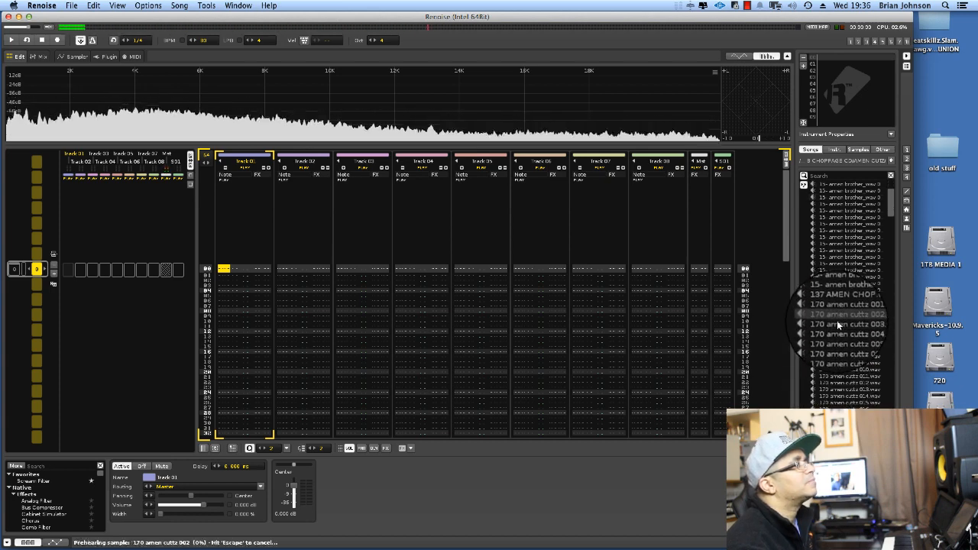
left_click(835, 337)
left_click(835, 342)
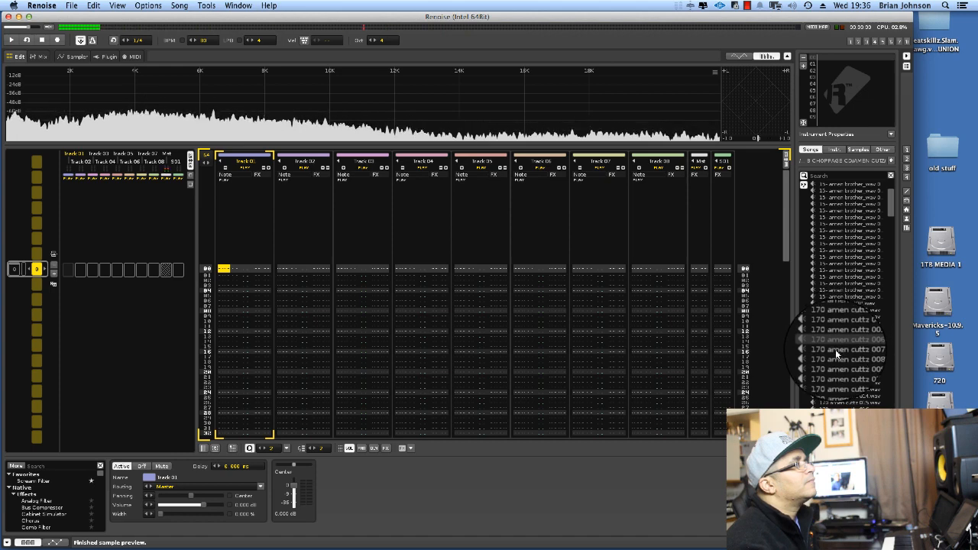
left_click(835, 349)
left_click(836, 356)
left_click(837, 372)
left_click(837, 378)
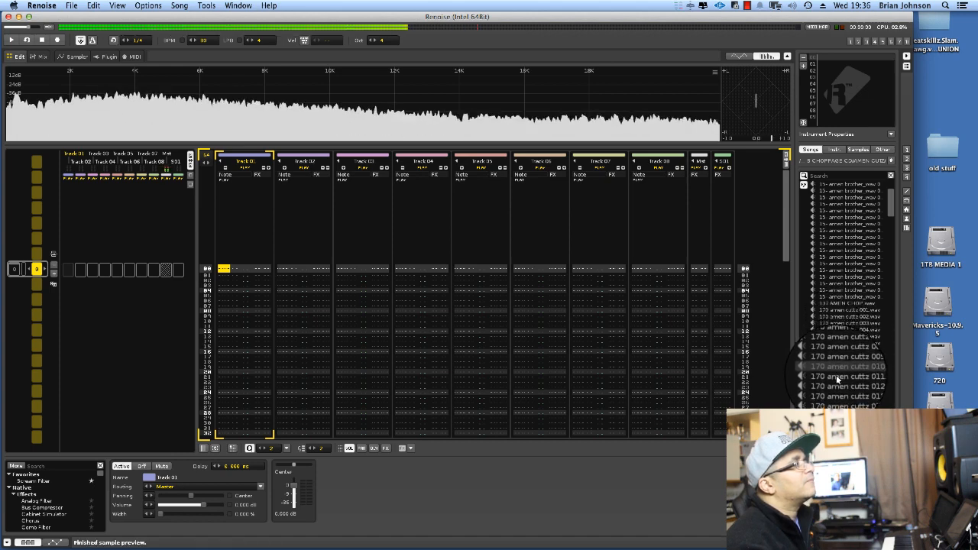
left_click(837, 385)
left_click(837, 392)
left_click(837, 397)
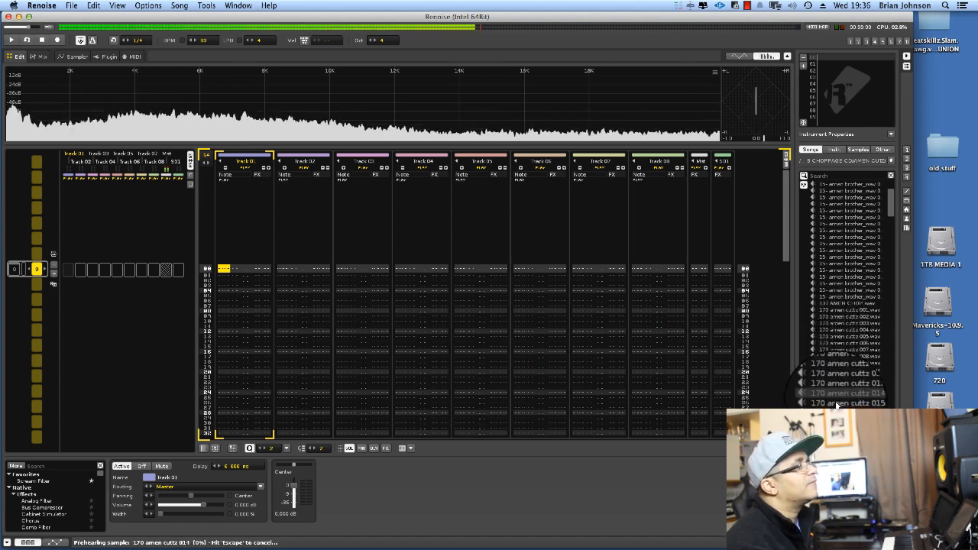
left_click(836, 403)
left_click(835, 407)
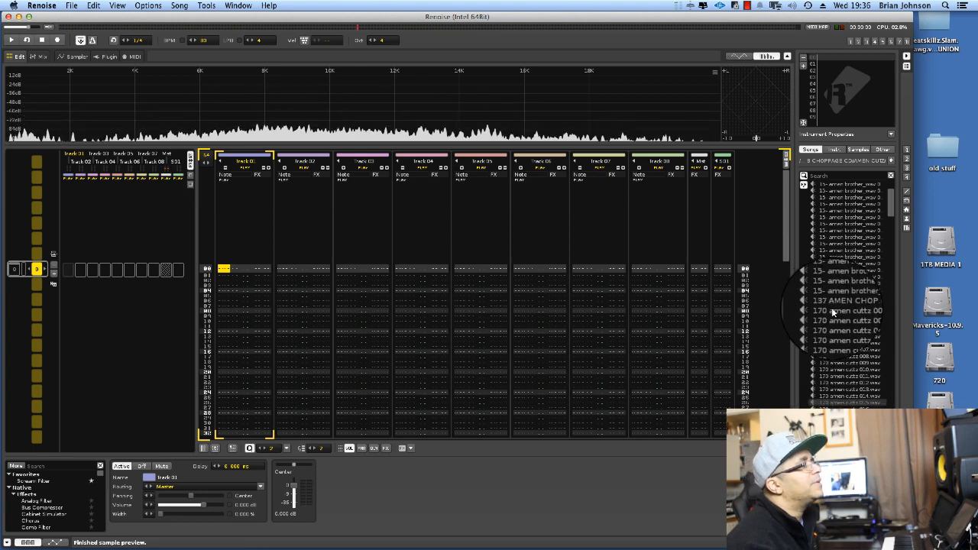
Load the 170 amen cuttz samples 001 to 015 together into the sampler's keyzones, mapped one per key from C-4.
left_click(835, 348)
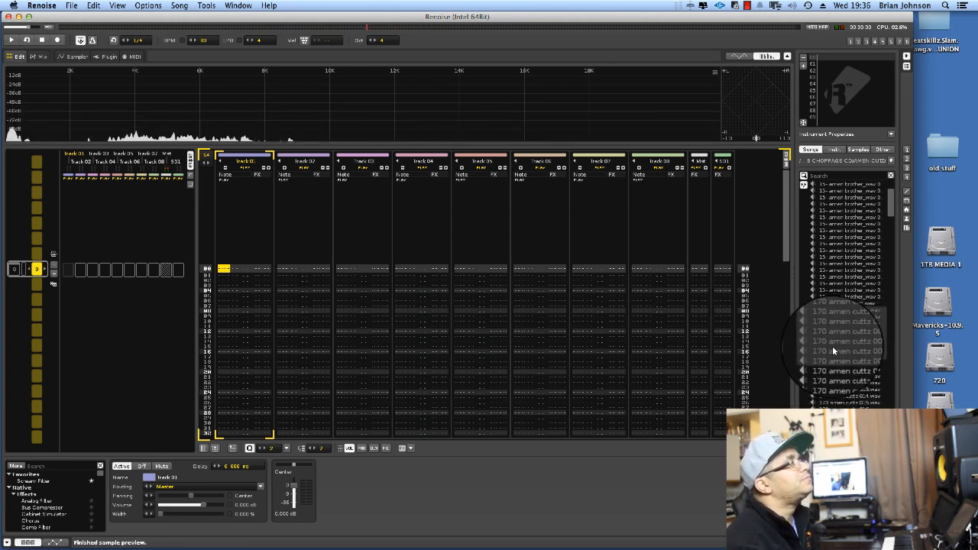
left_click(867, 42)
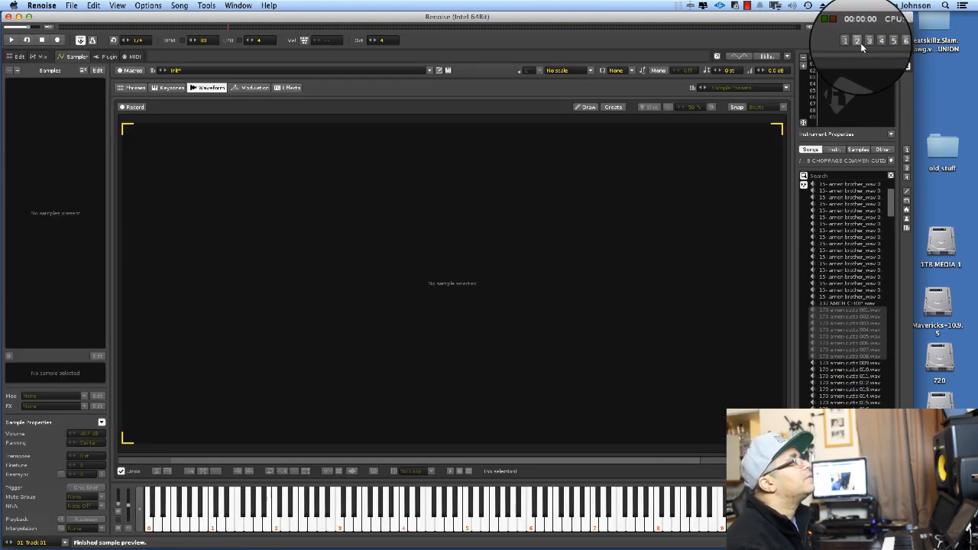
left_click(169, 88)
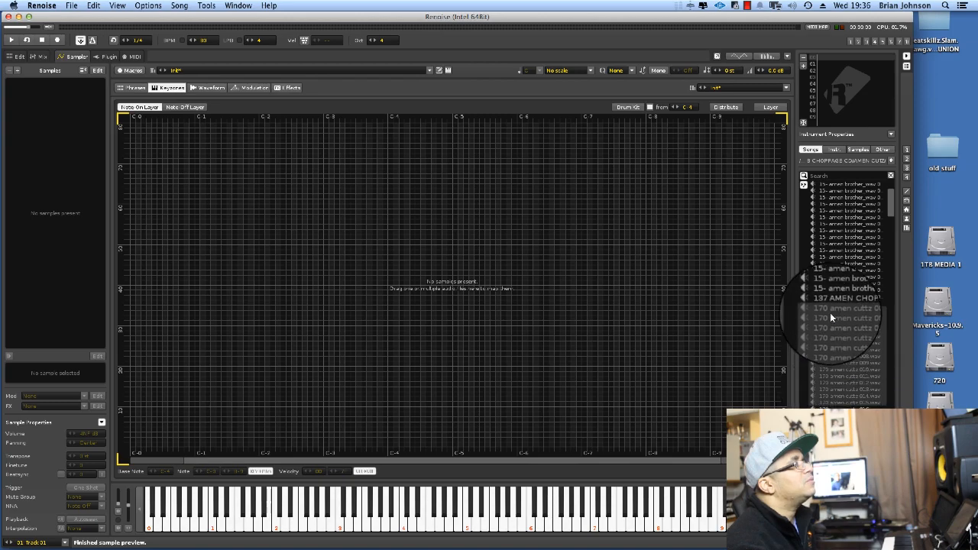
left_click_drag(829, 312, 392, 153)
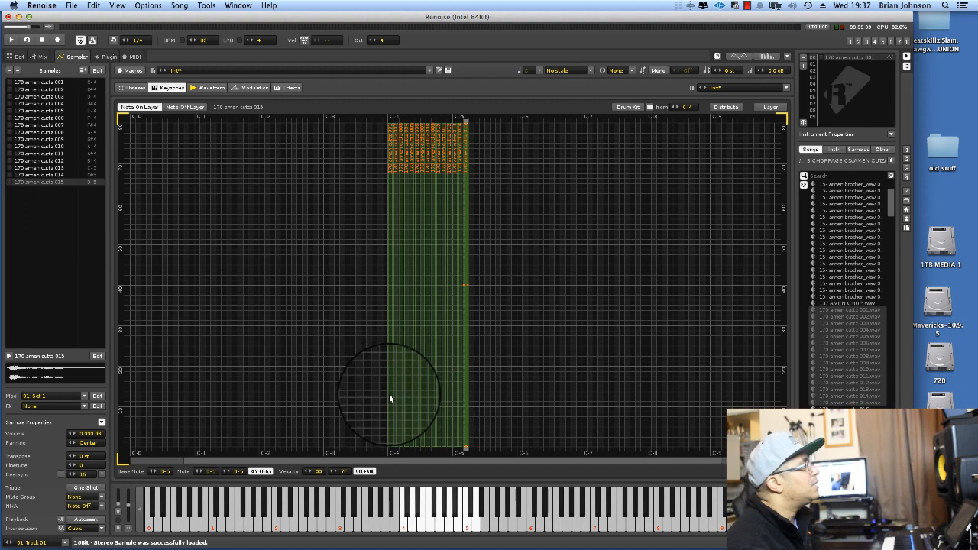
Inspect the mapped amen slices in the keyzones and play 170 amen cuttz 001 and the neighbouring slice on the virtual keyboard.
left_click_drag(389, 394, 498, 374)
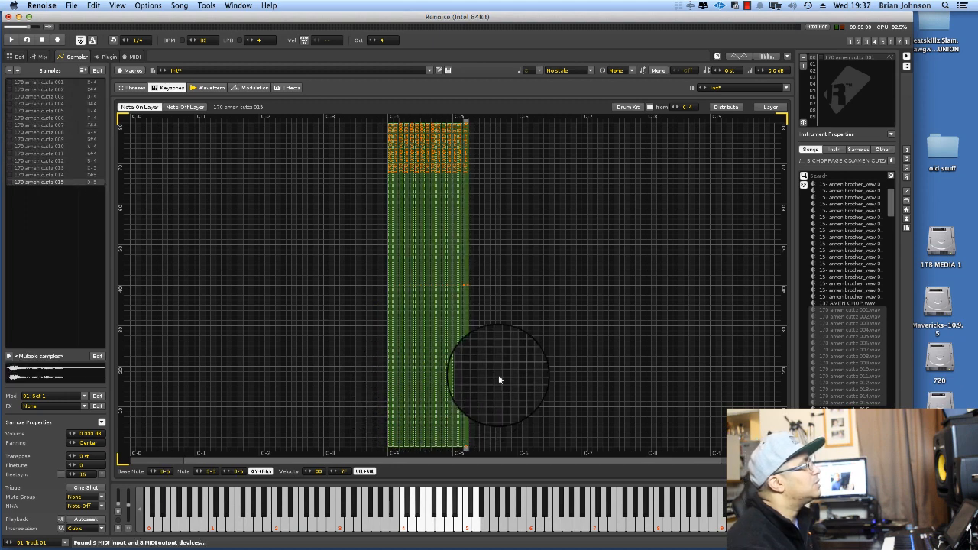
left_click(397, 138)
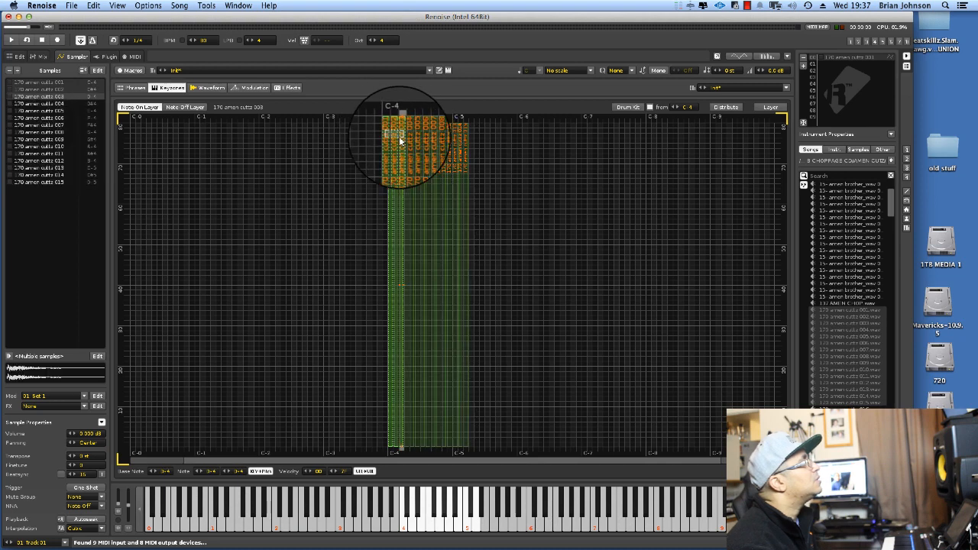
left_click(392, 141)
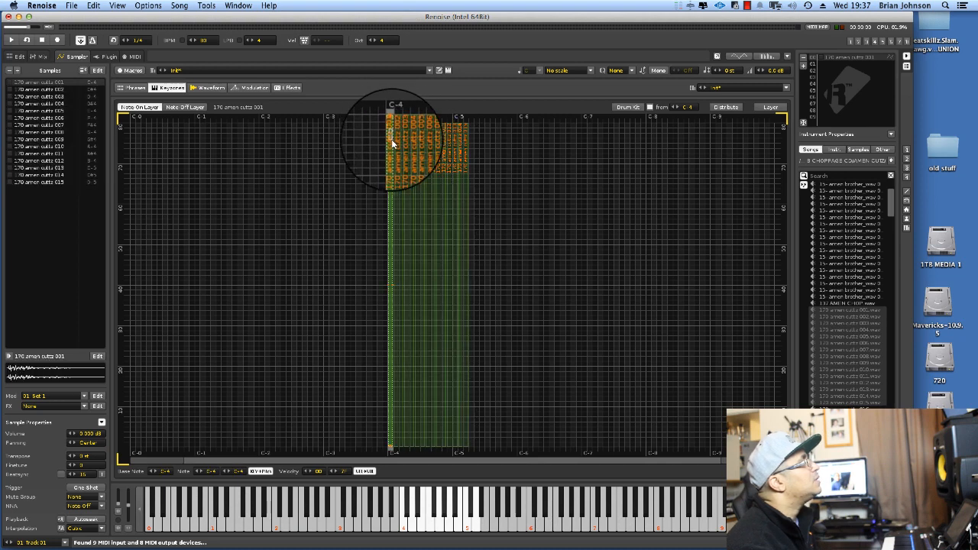
left_click(402, 518)
left_click(407, 515)
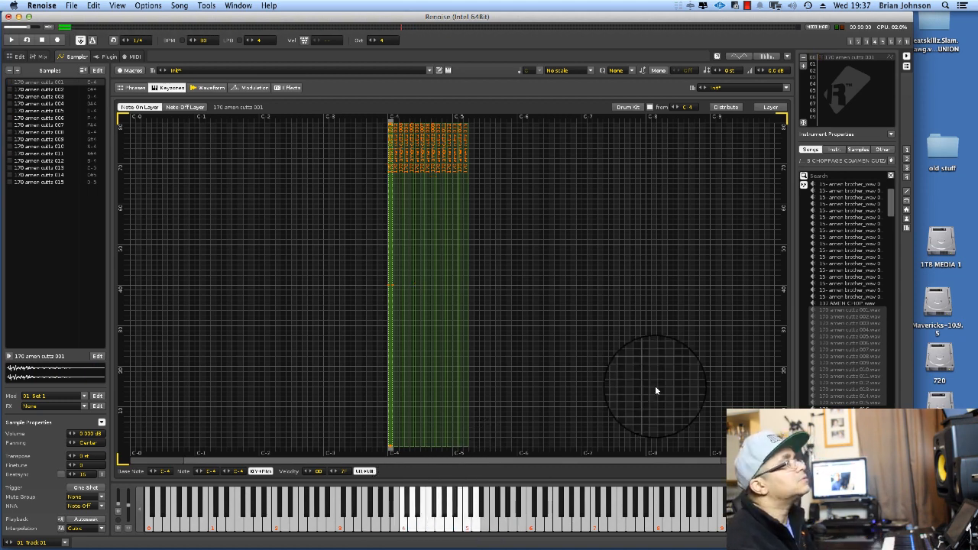
Return to the pattern editor and, in edit mode, enter C-4 on line 00 and D-4 on line 02 of Track 01.
left_click(850, 43)
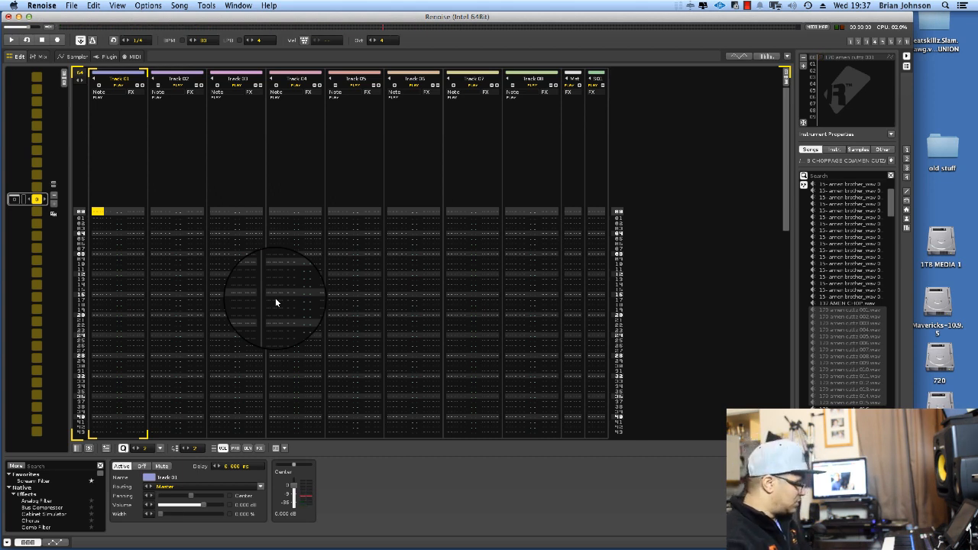
key("Escape")
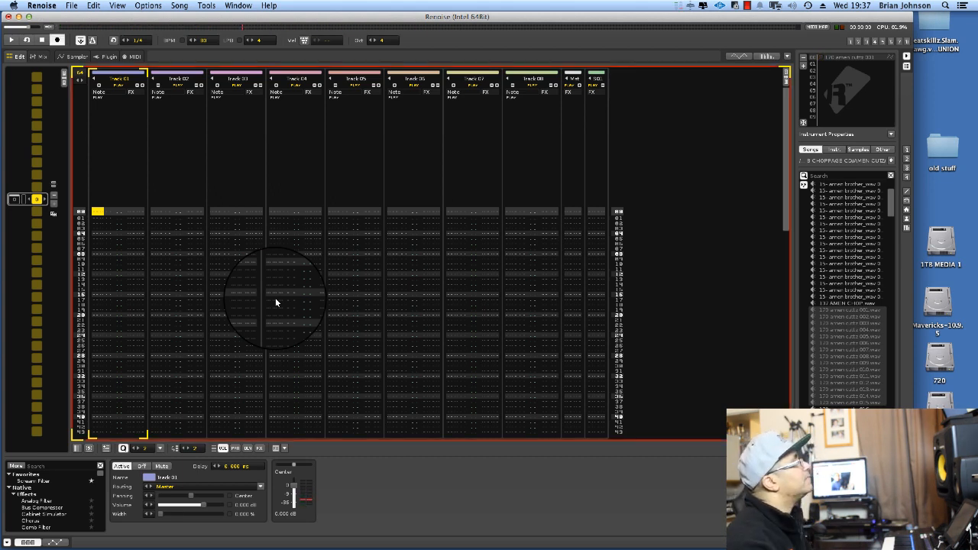
key("space")
key("x")
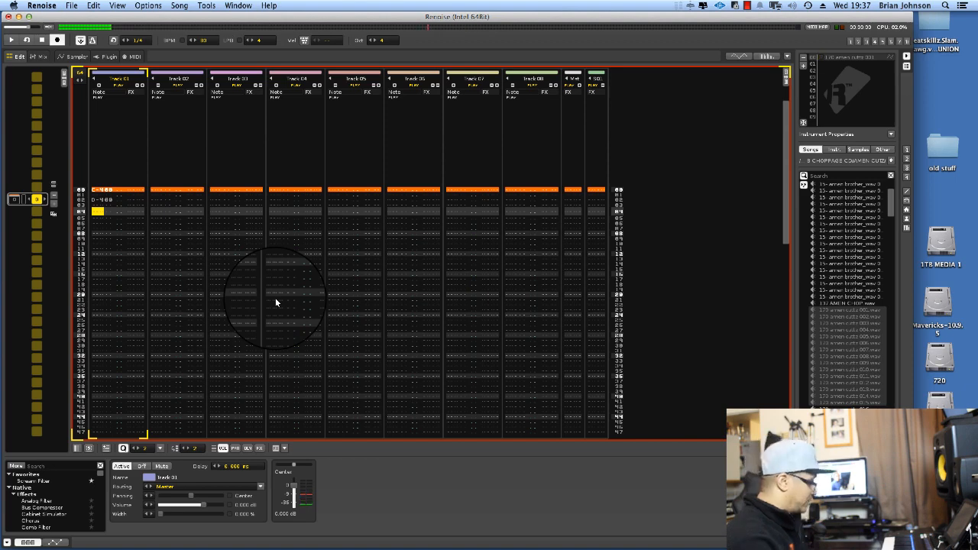
Try out edit steps of 2 and 4 by entering repeated C-4 notes down Track 01 from line 02.
key("Escape")
key("super+z")
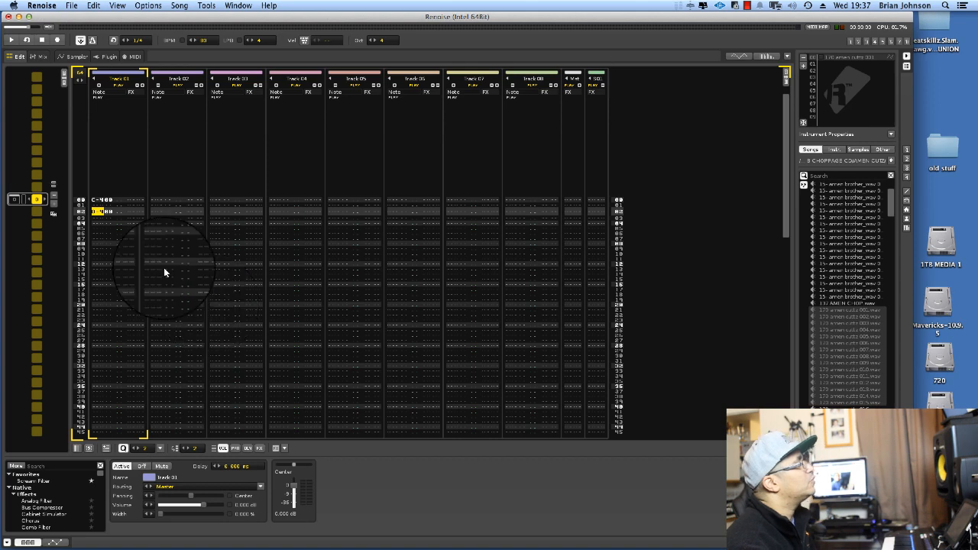
key("Escape")
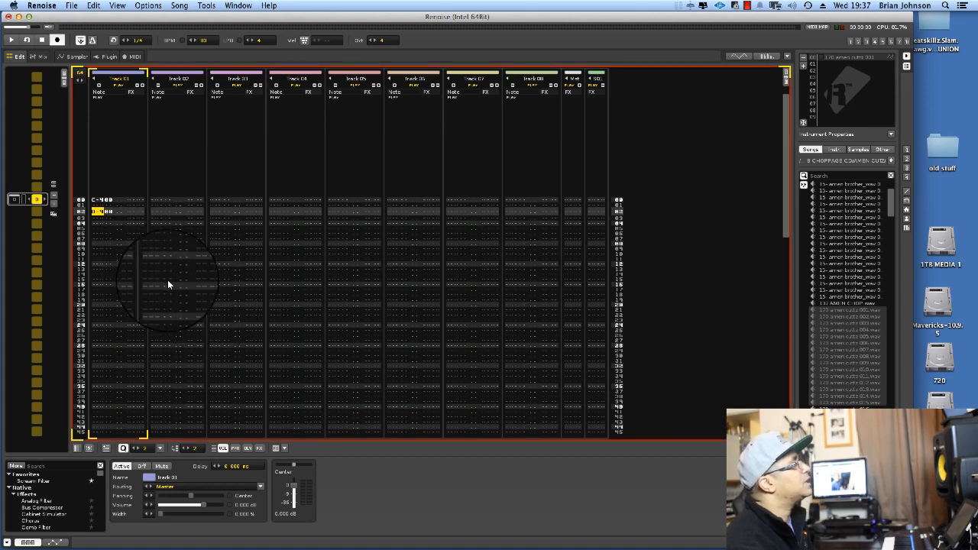
key("z")
key("z")
left_click(188, 448)
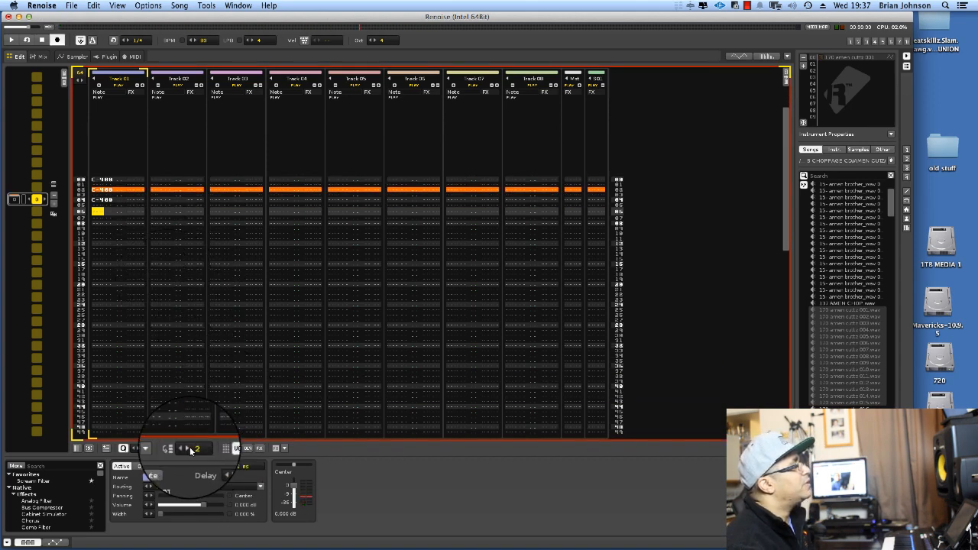
left_click(190, 448)
key("z")
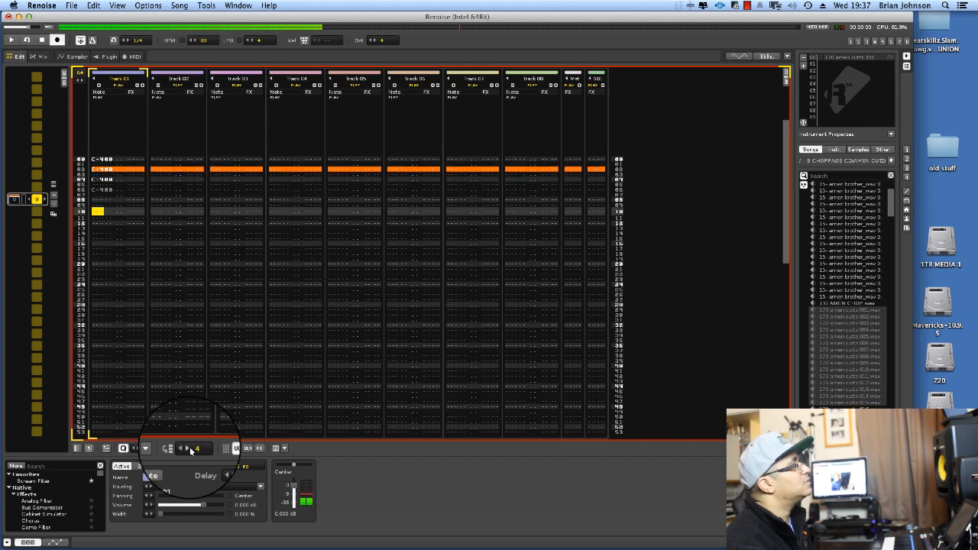
key("z")
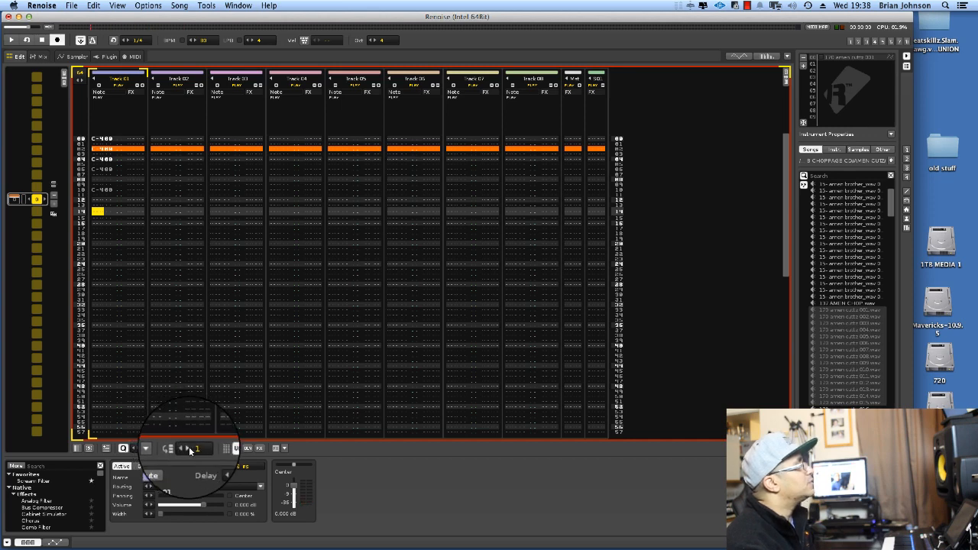
Delete the repeated C-4 notes from line 02 downwards in Track 01, keeping the one on line 00.
scroll(120, 273, "up", 5)
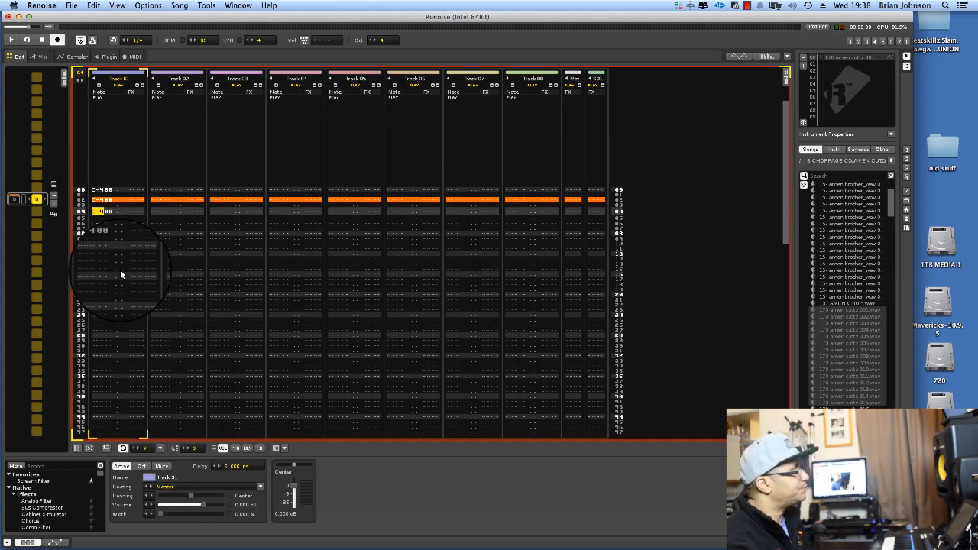
scroll(120, 270, "up", 2)
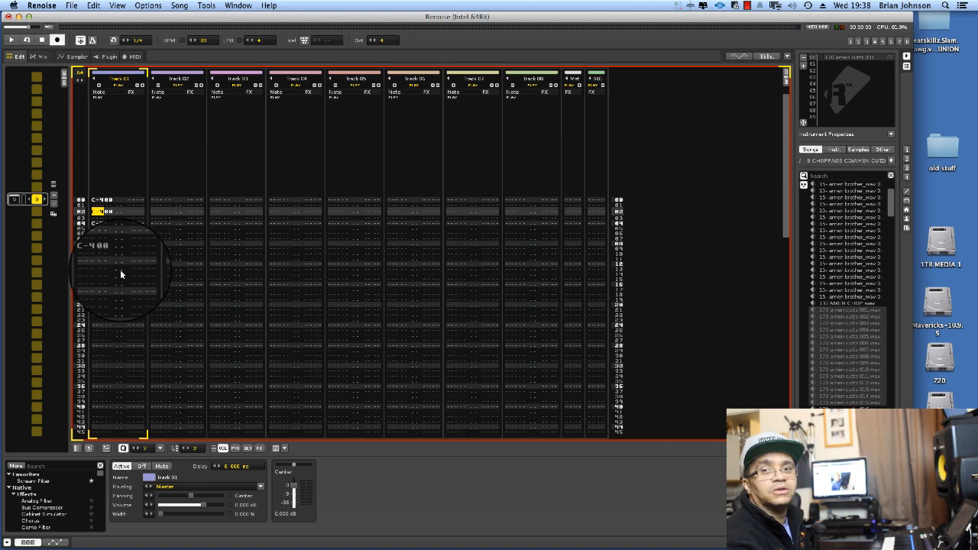
key("Delete")
key("Delete")
key("Delete")
key("Delete")
key("Delete")
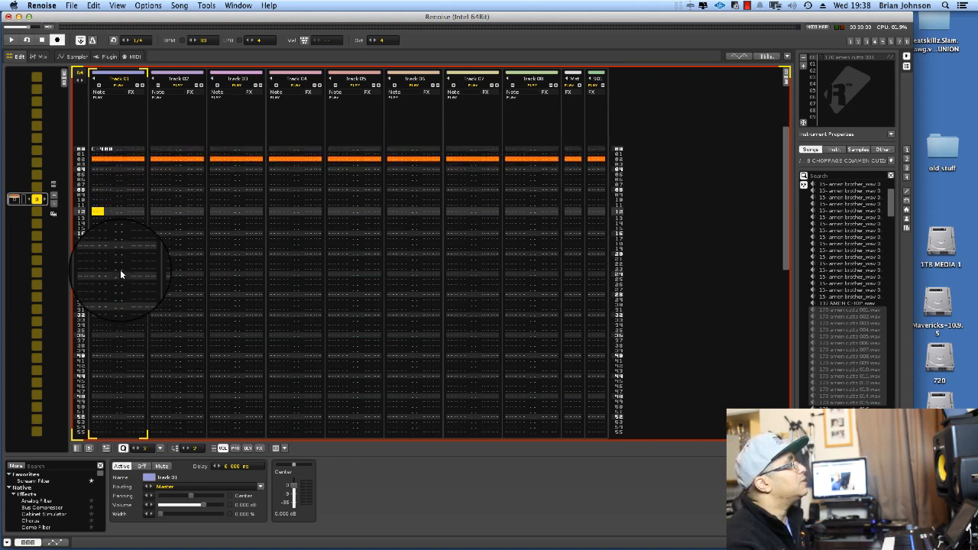
Enter D-4 on lines 02 and 04 of Track 01 with edit mode on.
key("Up")
scroll(120, 272, "up", 9)
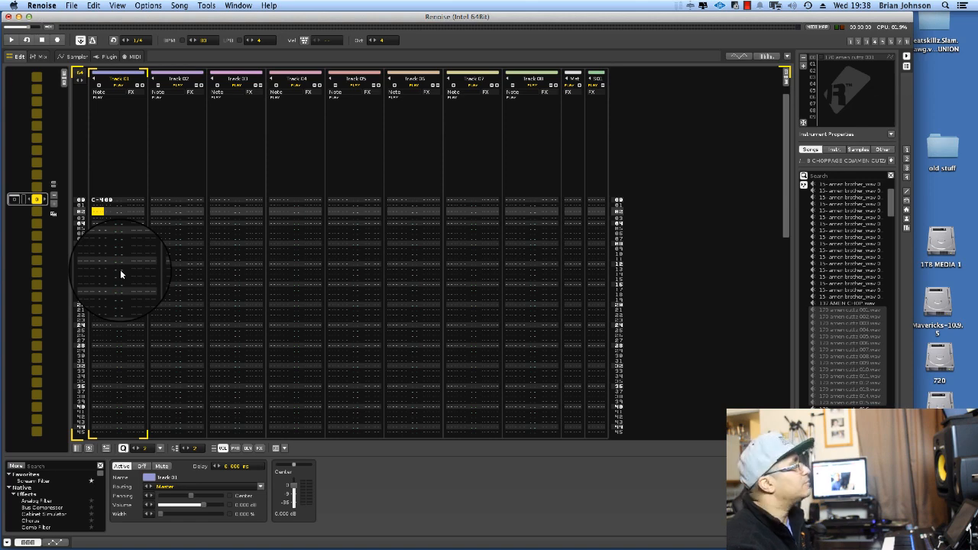
key("z")
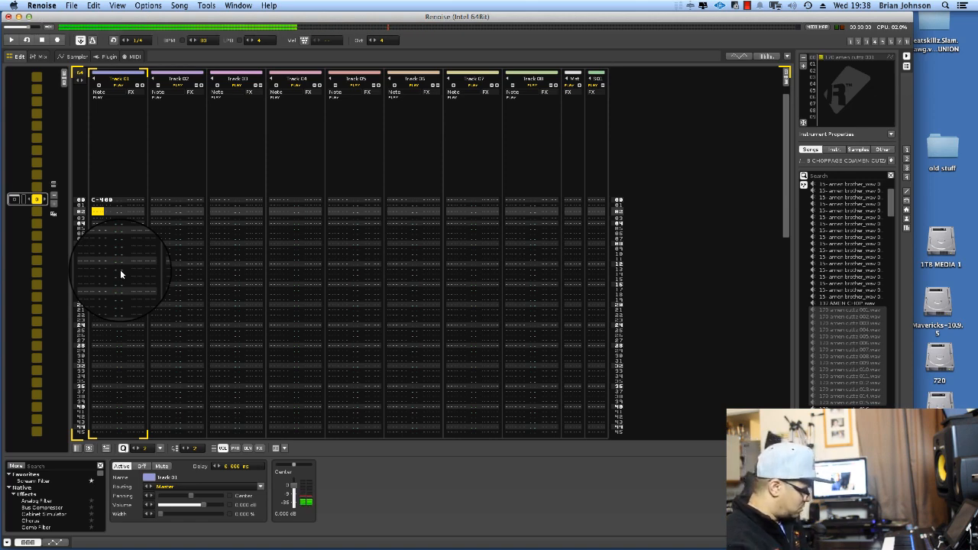
key("Escape")
key("space")
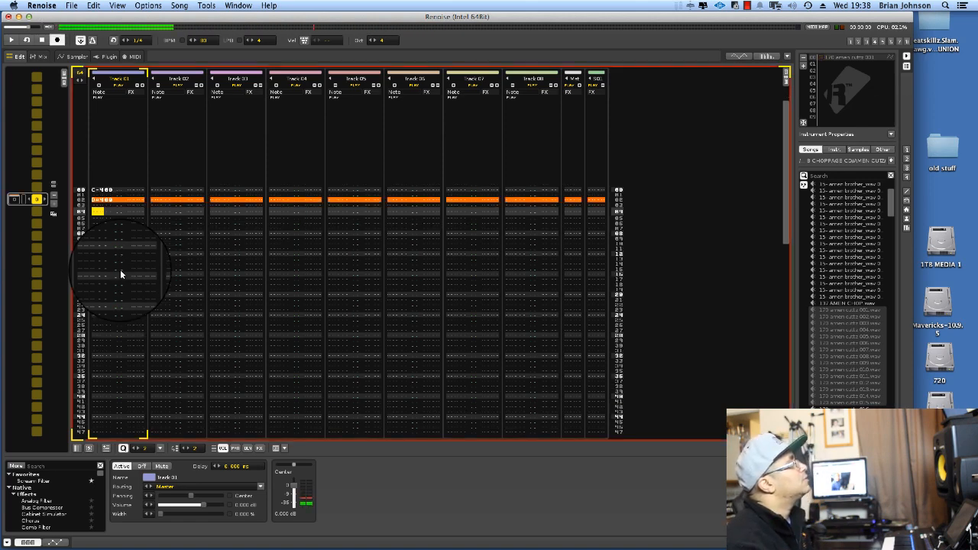
key("space")
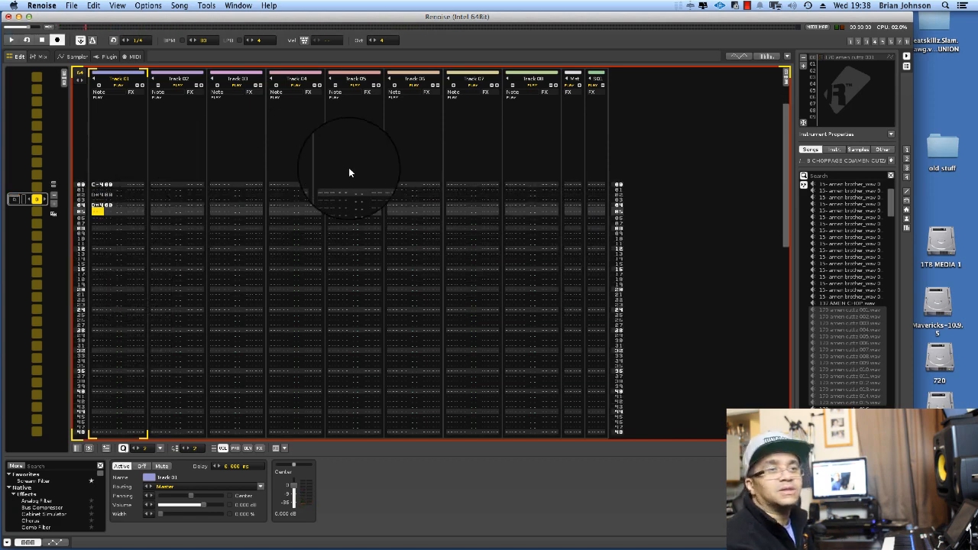
Set the song tempo to 175 BPM and listen to the notes entered in Track 01.
double_click(206, 39)
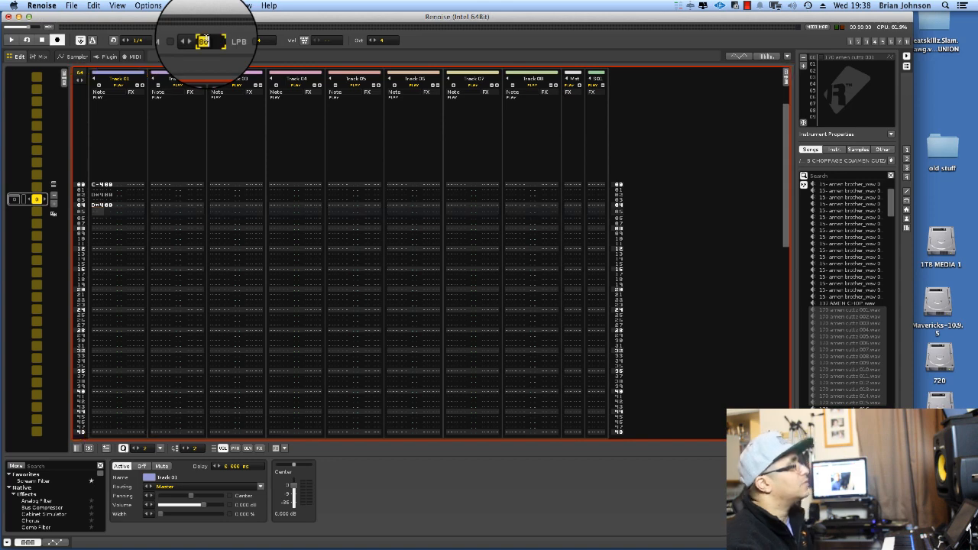
key("Return")
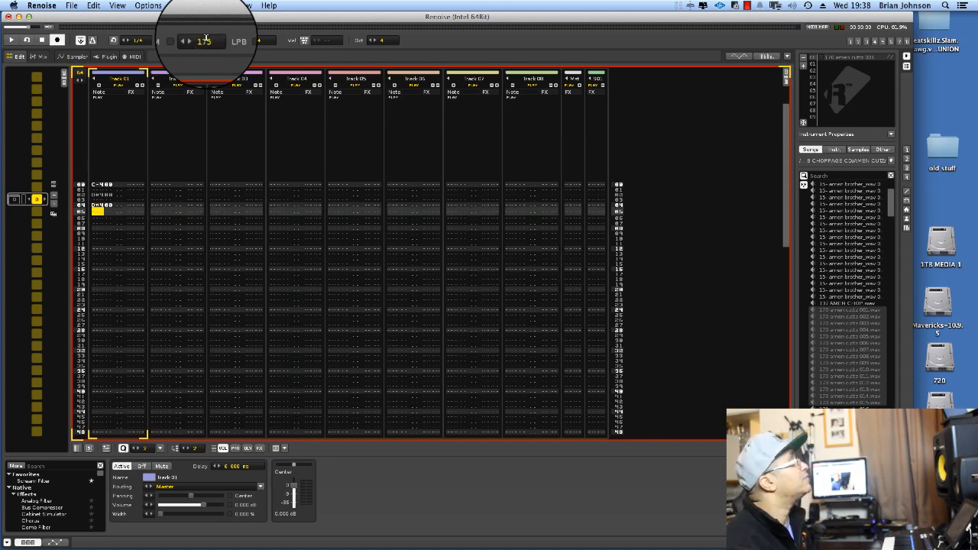
key("space")
key("space")
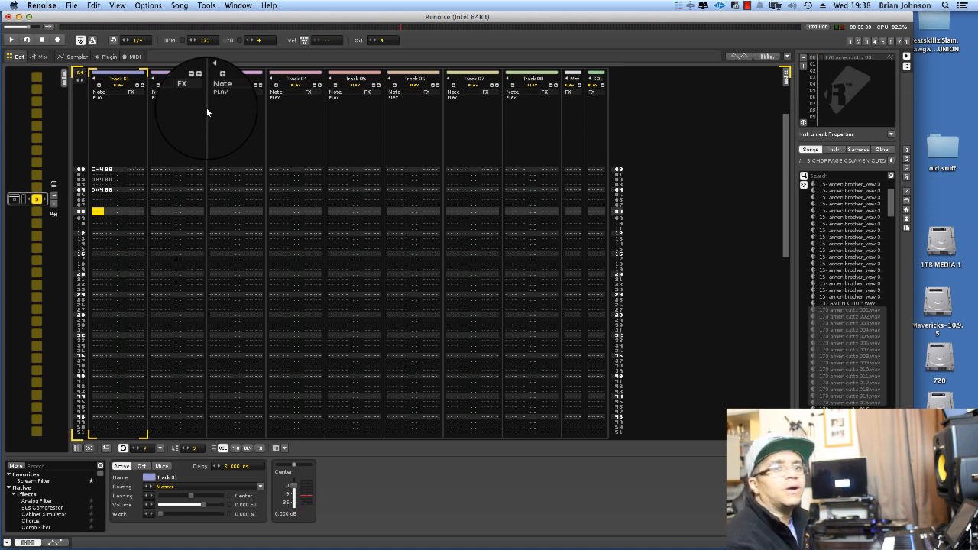
key("space")
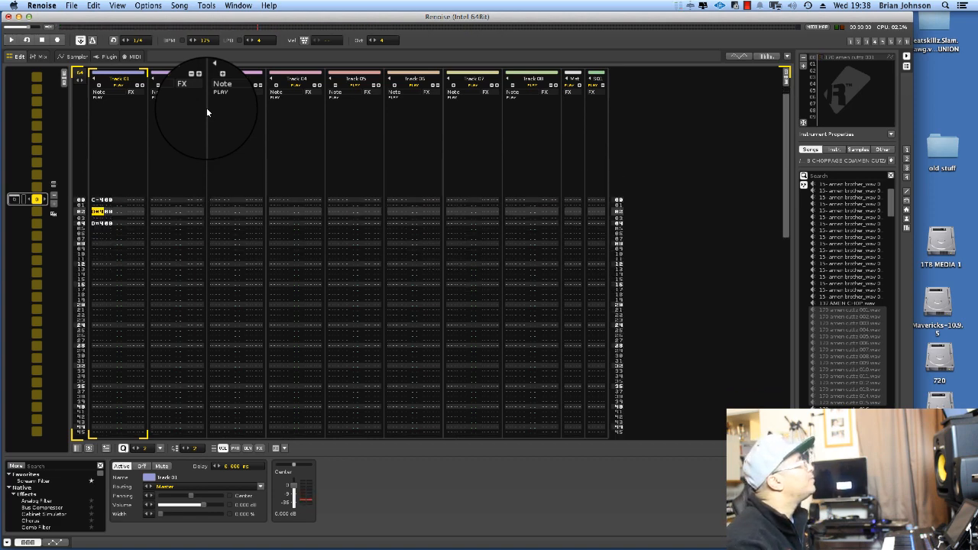
key("space")
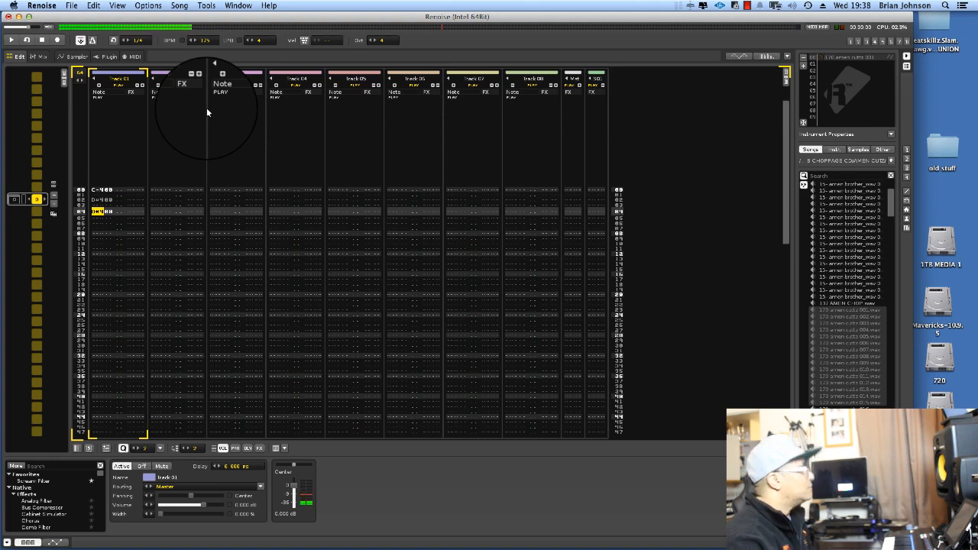
Add C-4 on line 06 and D-4 on line 08 of Track 01 and play the pattern back.
key("Escape")
key("Return")
key("Up")
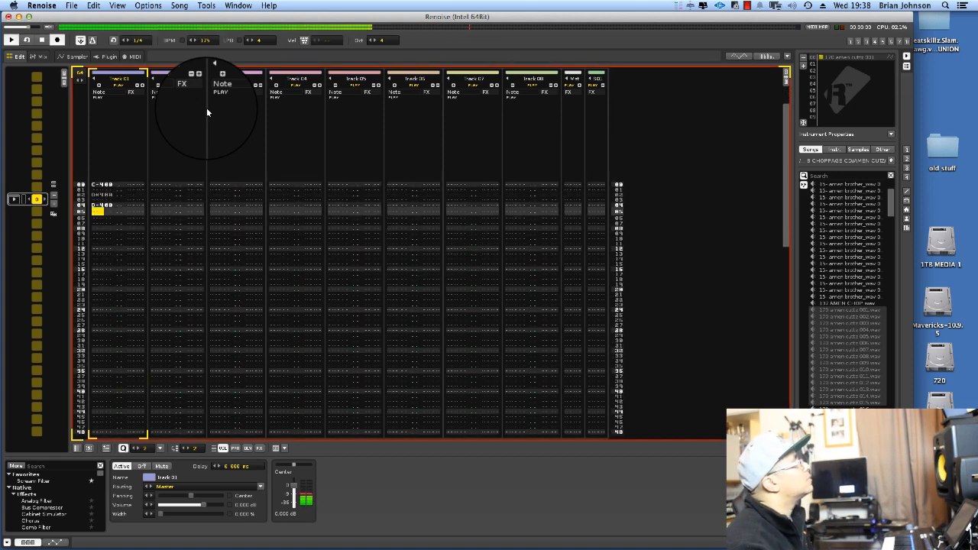
key("Down")
key("z")
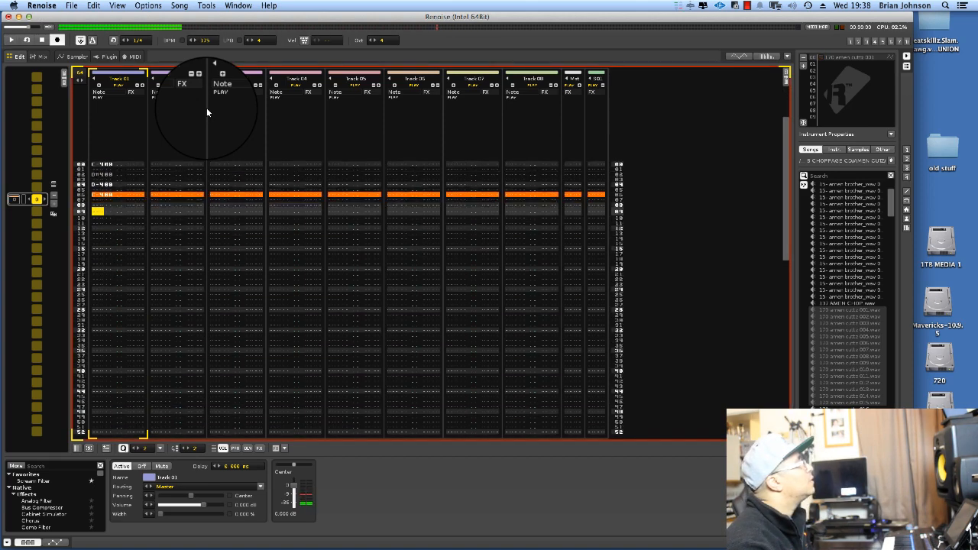
key("x")
key("space")
key("space")
key("Up")
key("Up")
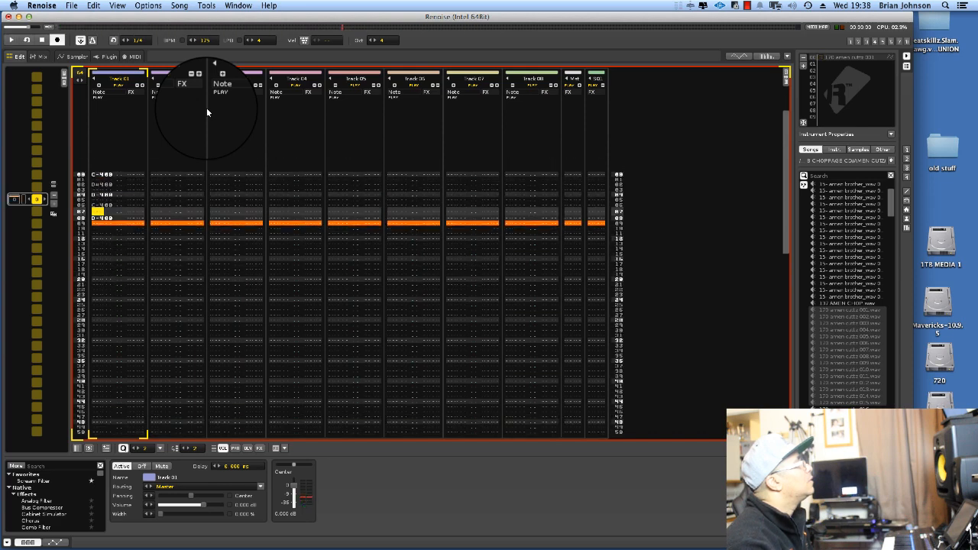
Try the C-4 on line 07 of Track 01, listen to it, and delete that note.
key("x")
key("Up")
key("space")
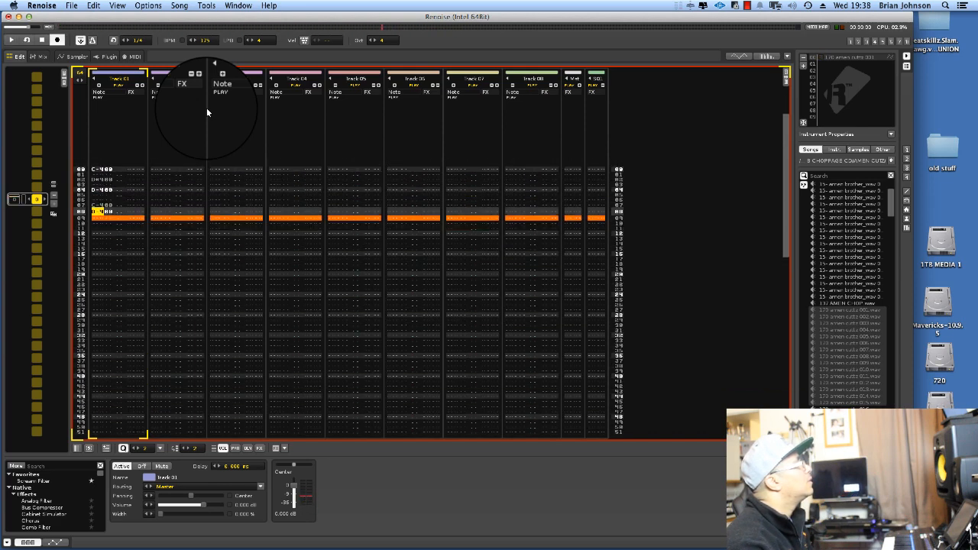
key("space")
key("Up")
key("Up")
key("Up")
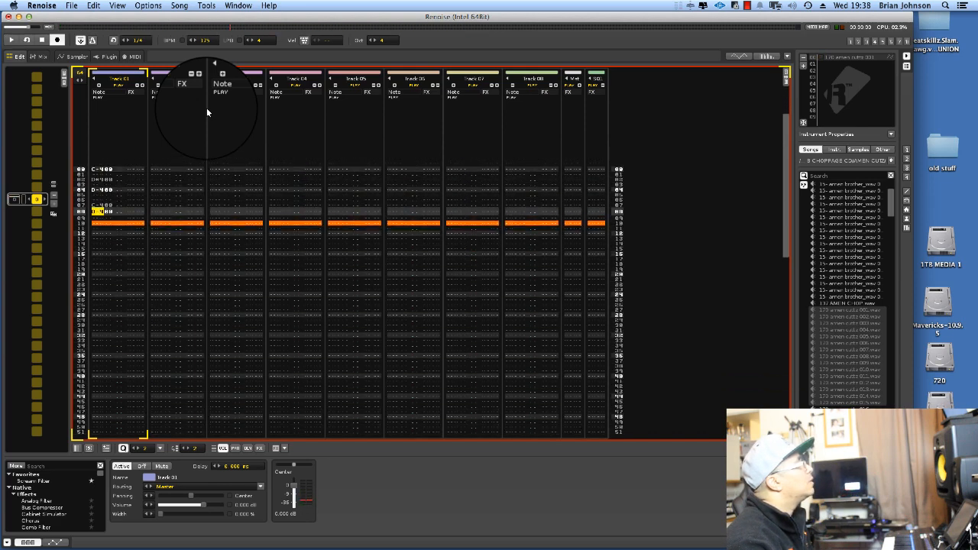
key("Delete")
key("Down")
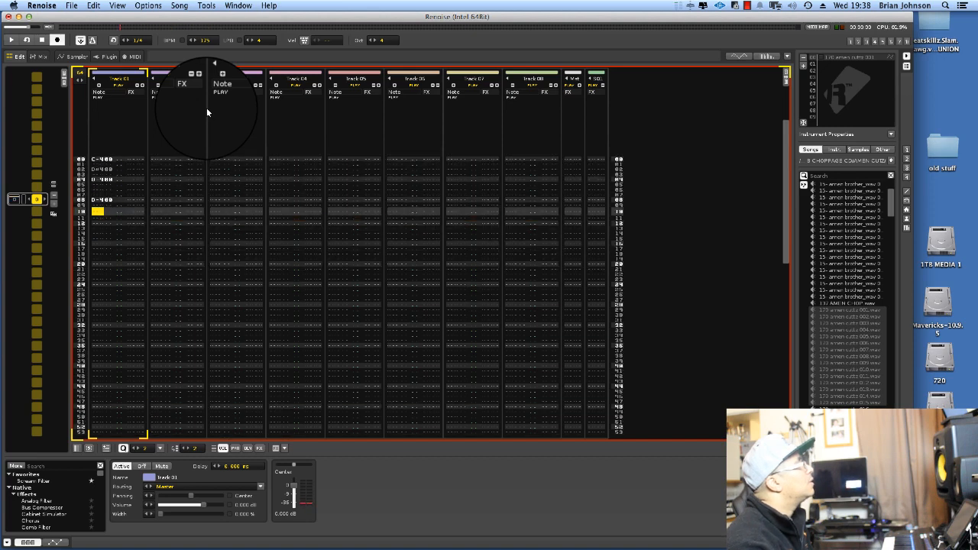
Enter D-4 on line 10 of Track 01 and play the pattern back.
key("x")
key("Up")
key("Up")
key("Up")
key("Up")
key("space")
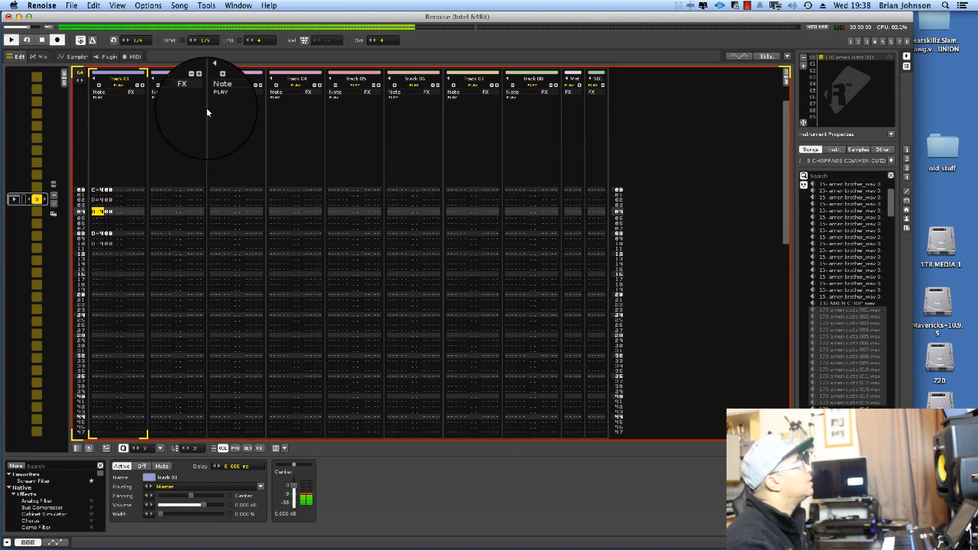
Try D-4 and C-4 on line 06 of Track 01 and settle on F-4 there.
key("space")
key("Up")
key("Up")
key("Up")
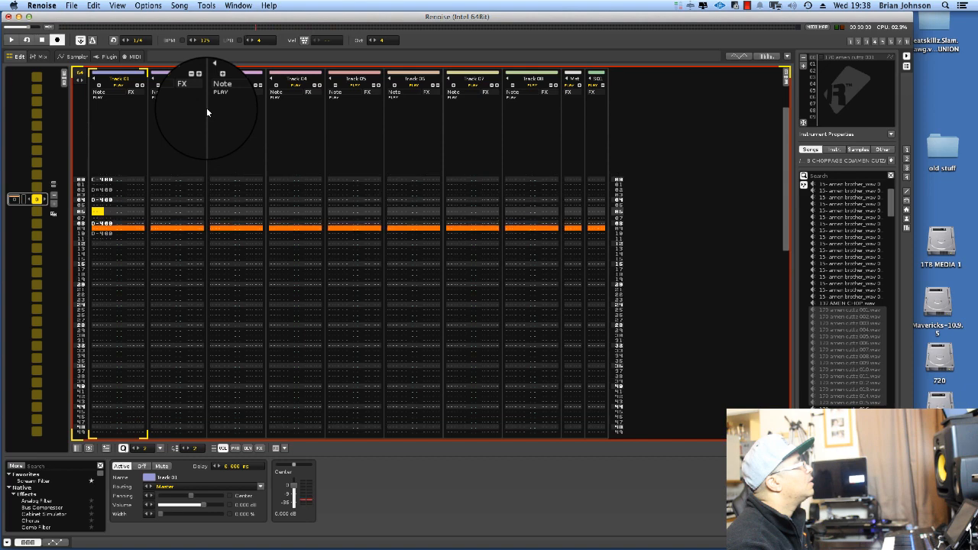
key("x")
key("Up")
key("Up")
key("z")
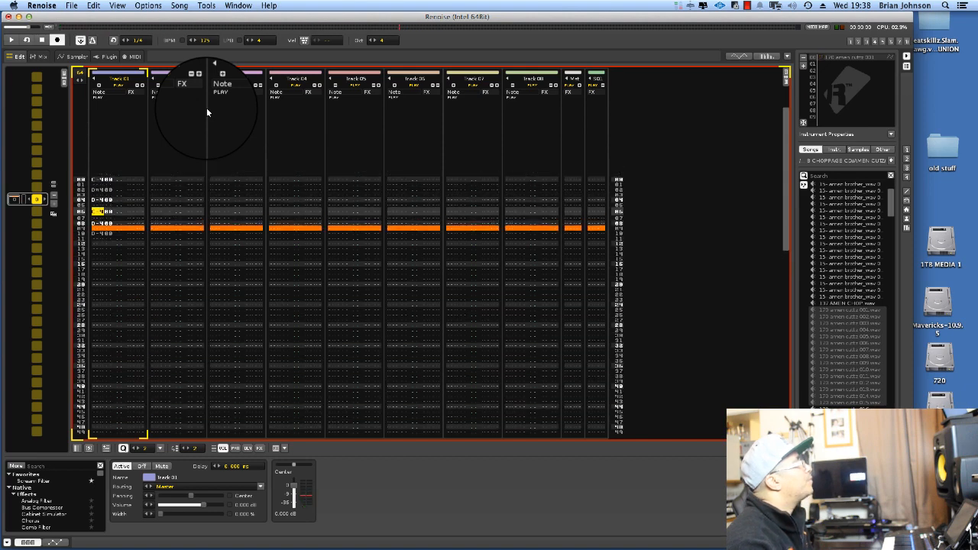
key("Up")
key("Up")
key("v")
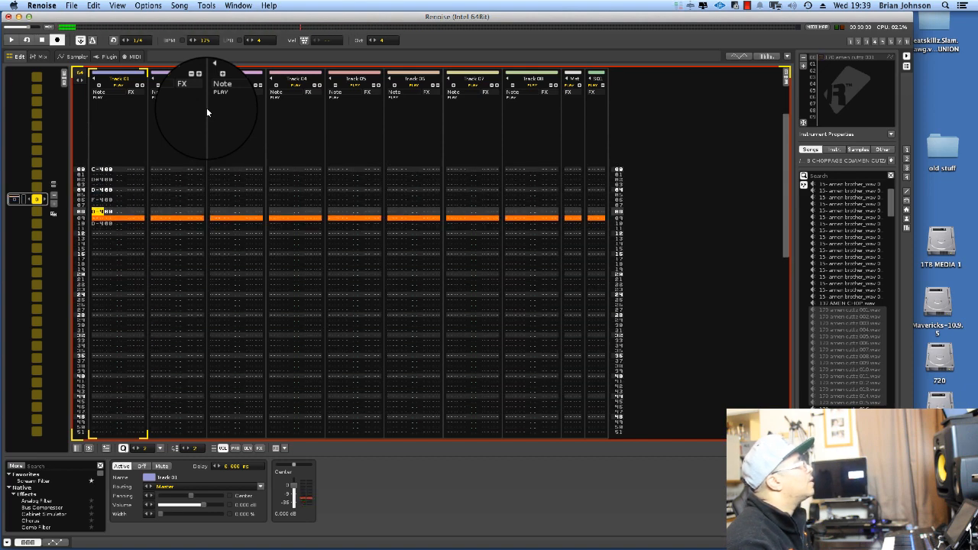
Change line 08 of Track 01 to C-4 and fill lines 12 to 16 with alternating F-4 and E-4, playing the pattern in between.
key("space")
key("space")
key("Up")
key("Up")
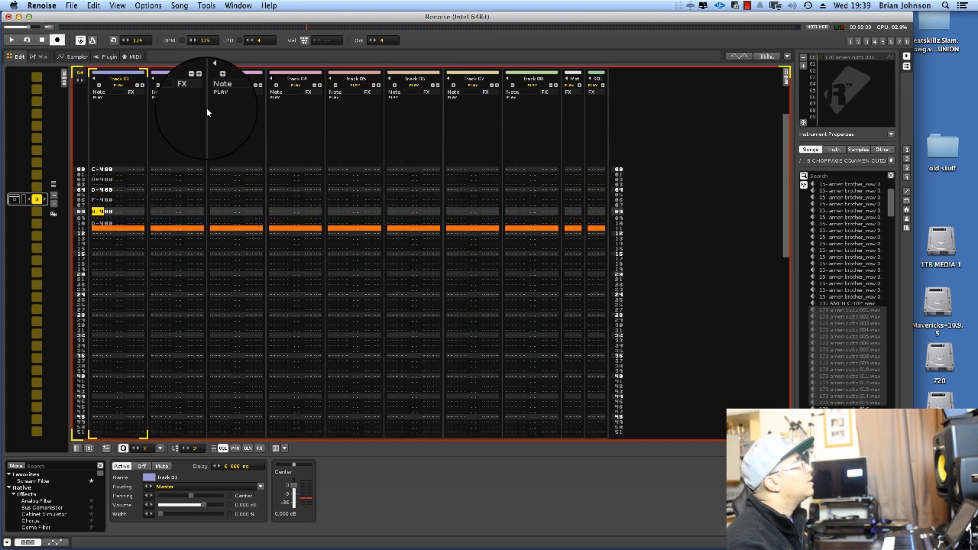
key("space")
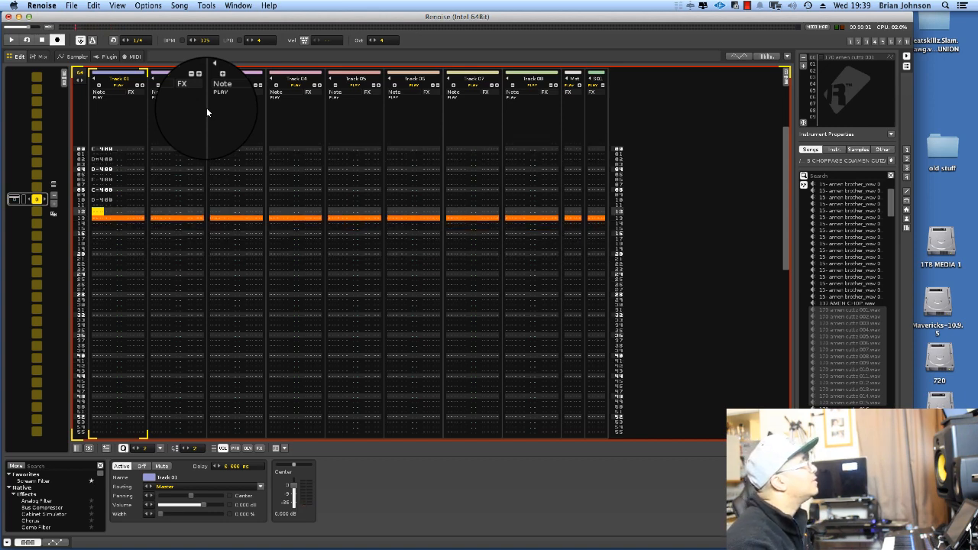
key("space")
key("space")
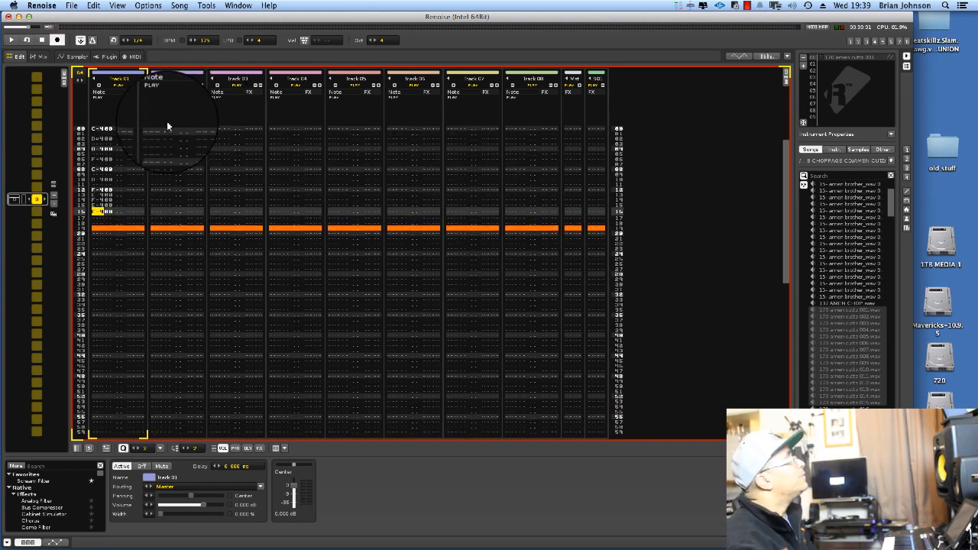
Copy the notes from line 00 to line 16 of Track 01 and paste the block at line 16.
scroll(98, 141, "up", 2)
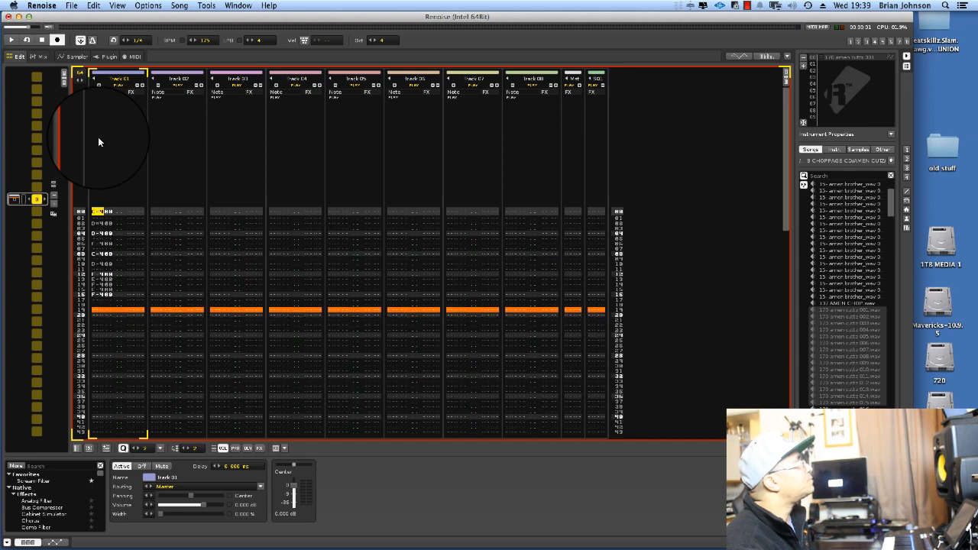
left_click_drag(97, 211, 106, 291)
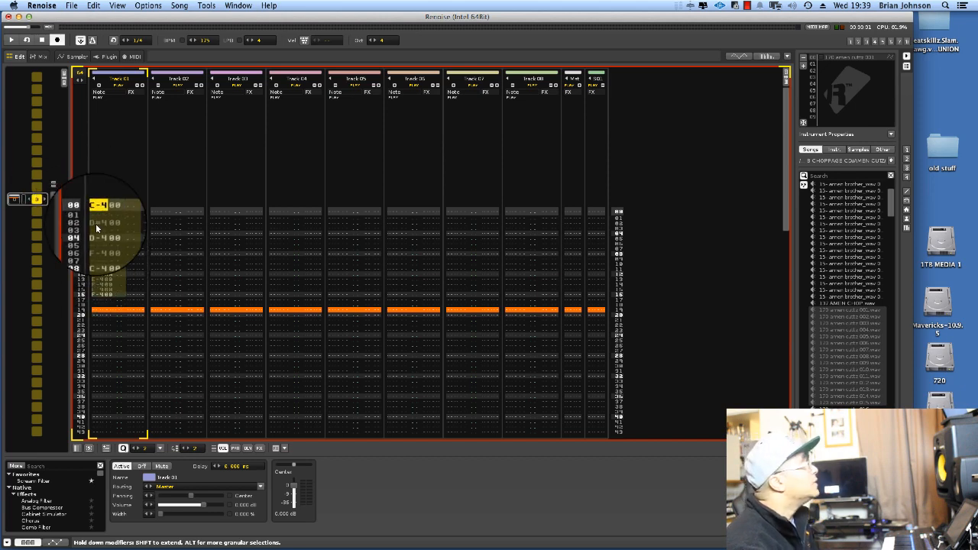
right_click(103, 212)
left_click(129, 223)
scroll(130, 252, "down", 5)
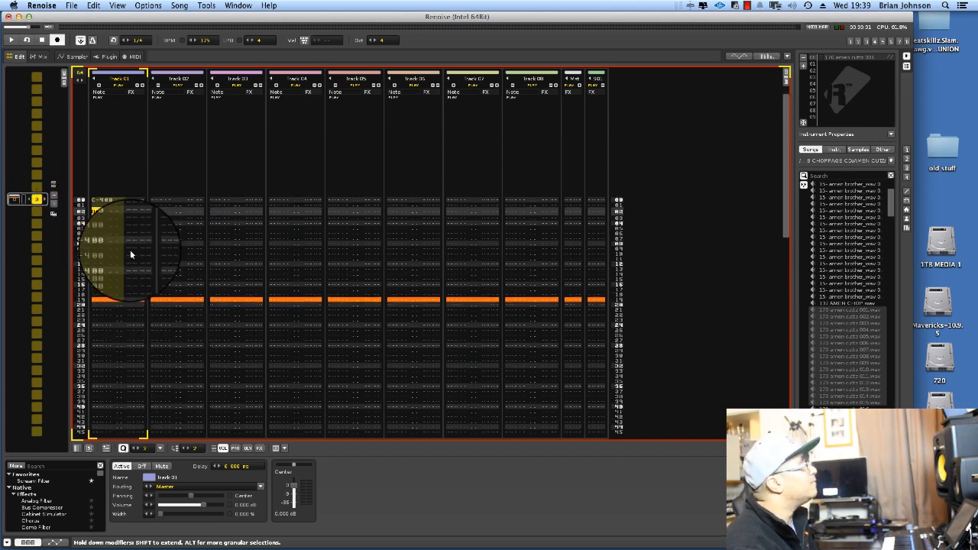
left_click(112, 240)
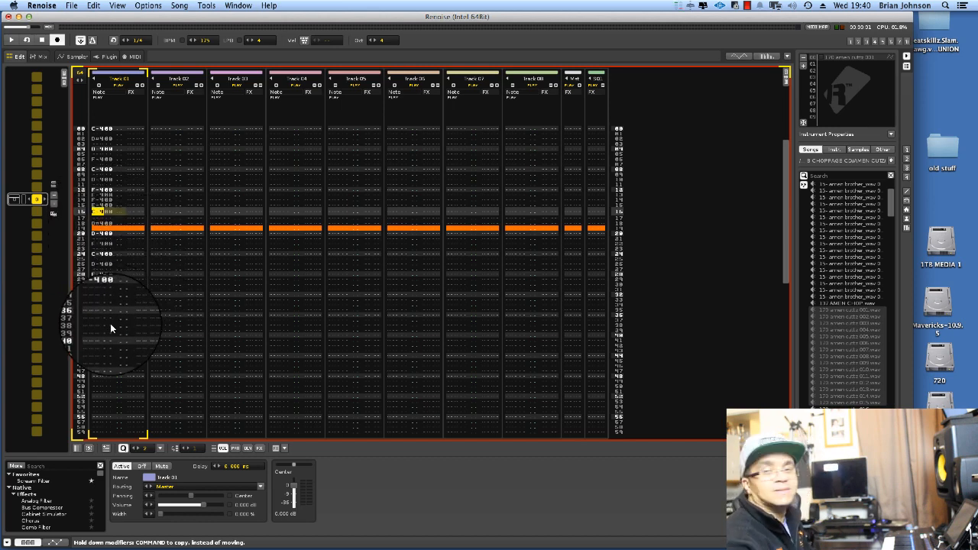
Repeat the pasted block down to line 63 of Track 01 and play the pattern back.
key("space")
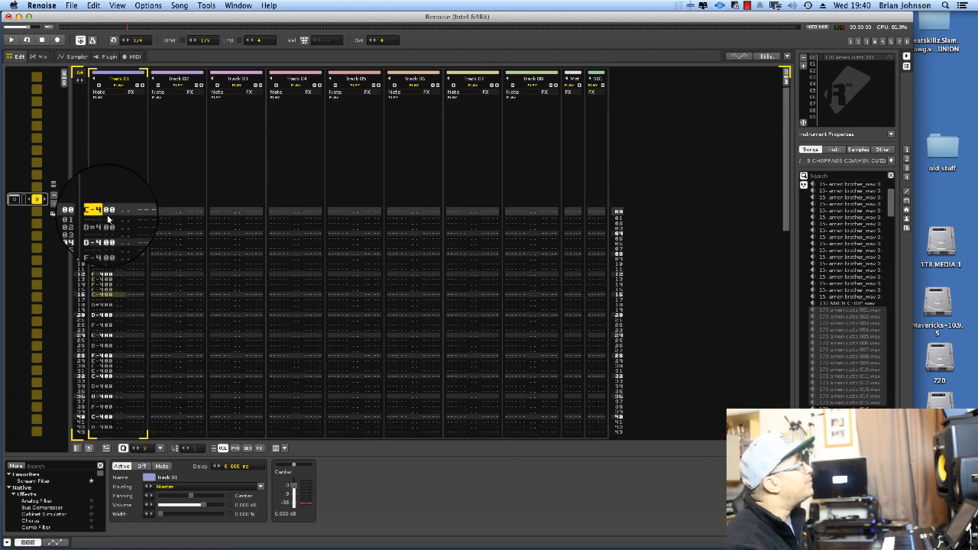
key("Escape")
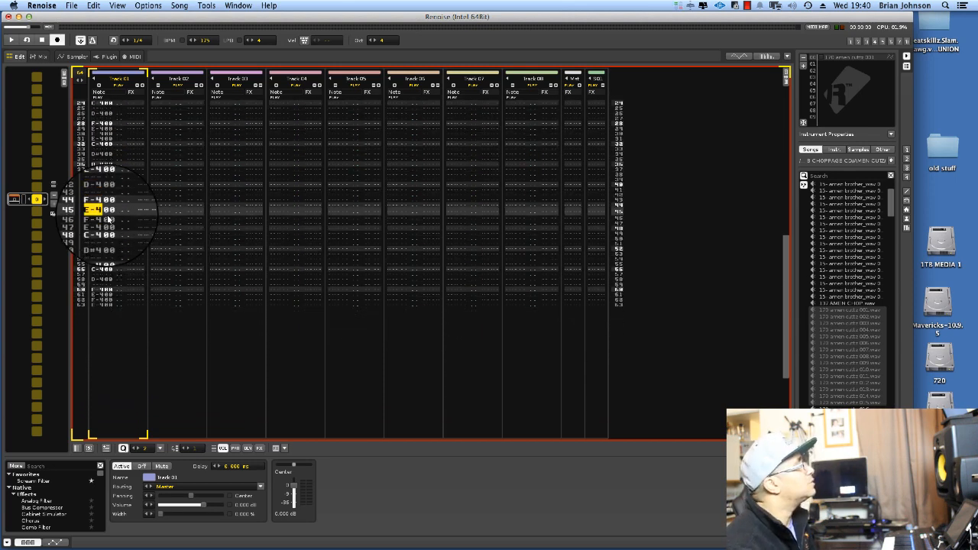
key("space")
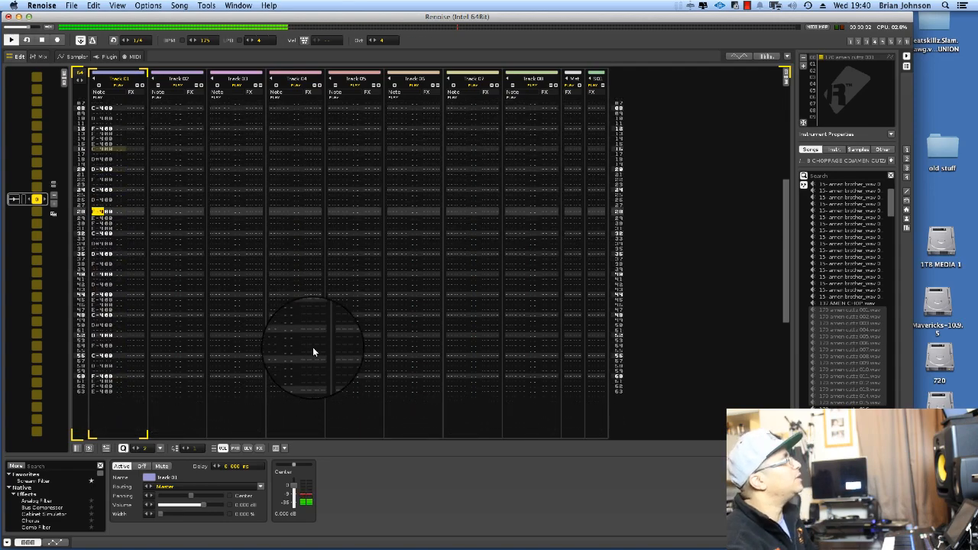
Select Track 02 as the target and open the SOUNDZ sample folder.
left_click(157, 229)
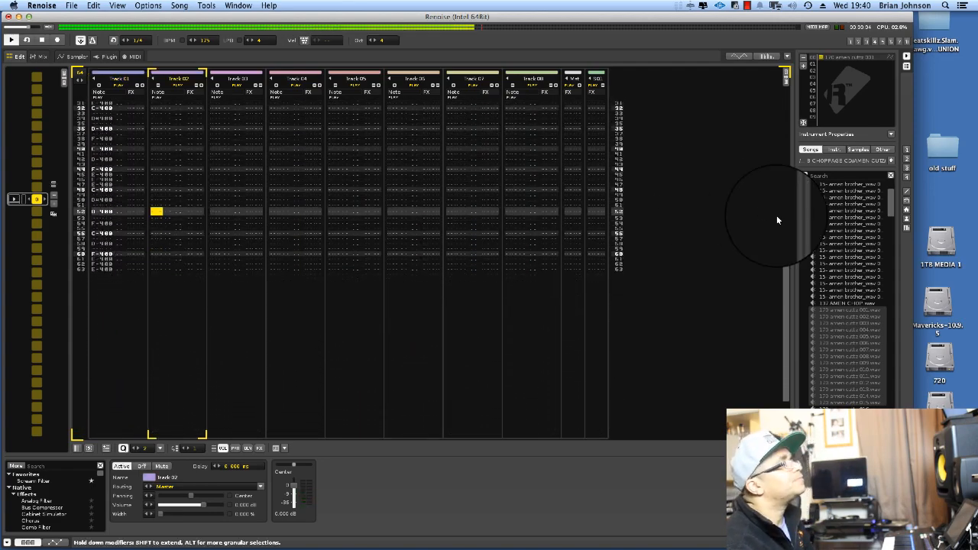
left_click(819, 184)
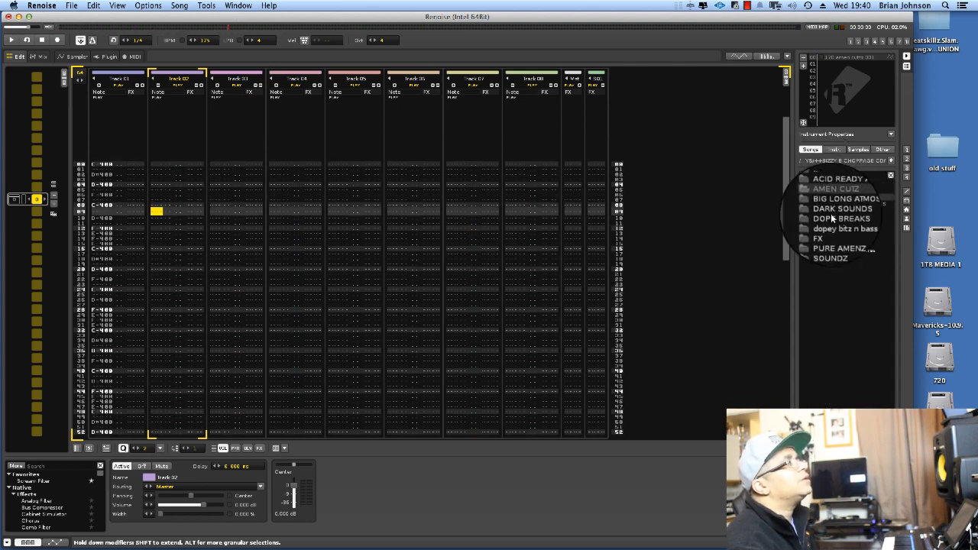
scroll(831, 217, "down", 3)
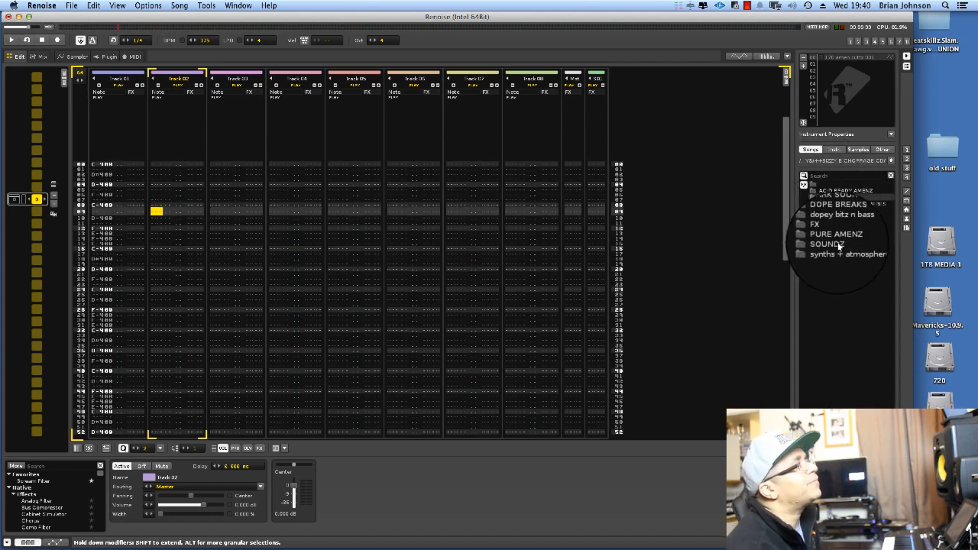
scroll(838, 246, "up", 3)
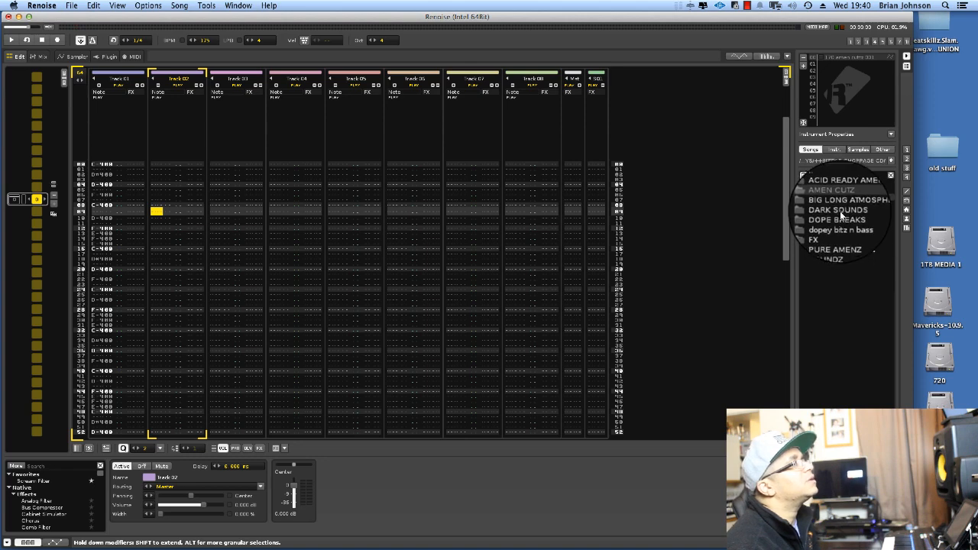
scroll(840, 215, "down", 3)
double_click(829, 245)
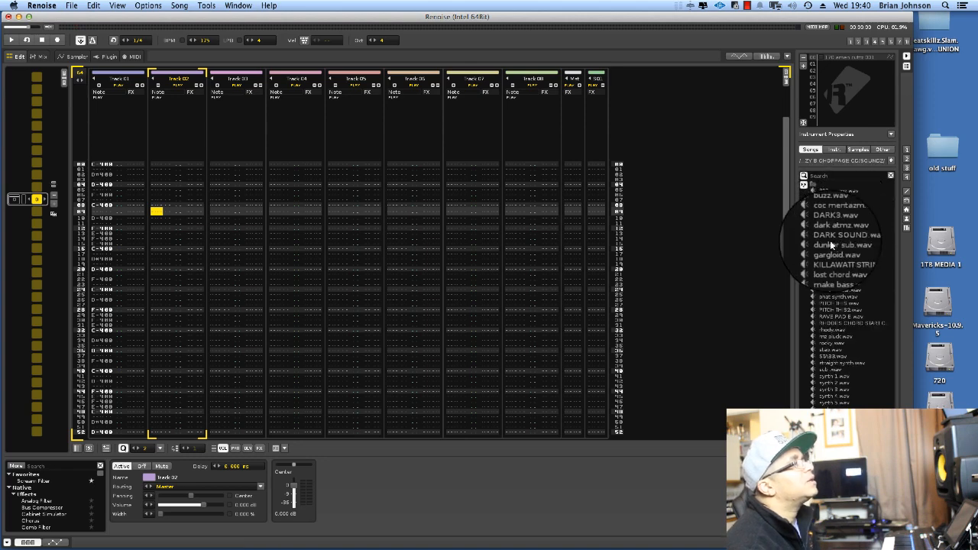
Preview several SOUNDZ samples, including gargloid.wav, and load make bass.wav into instrument slot 01.
left_click(830, 239)
left_click(830, 245)
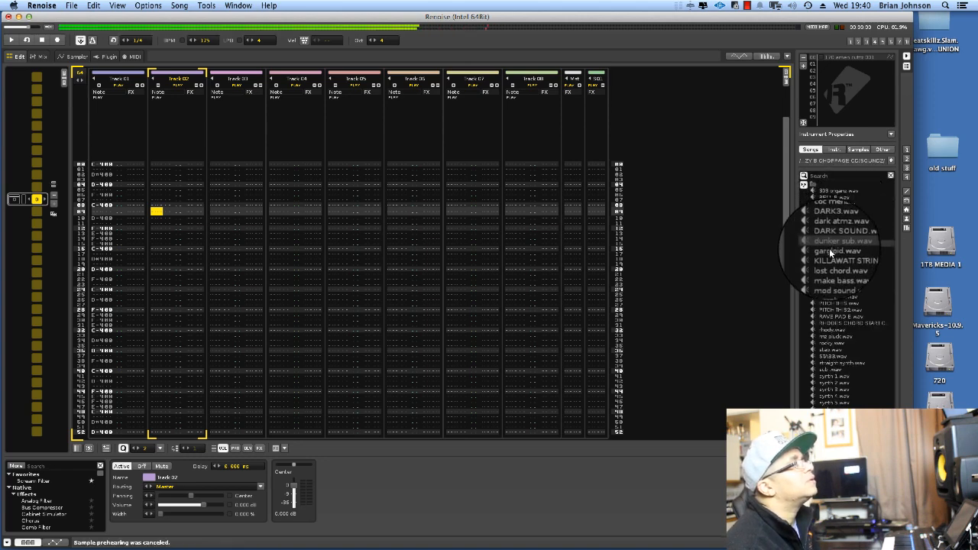
left_click(829, 250)
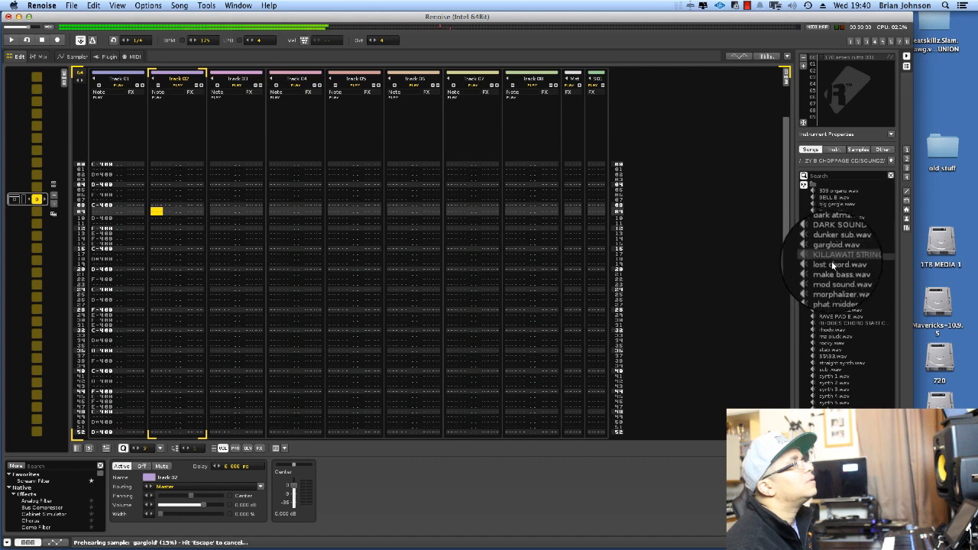
left_click(831, 262)
left_click(831, 265)
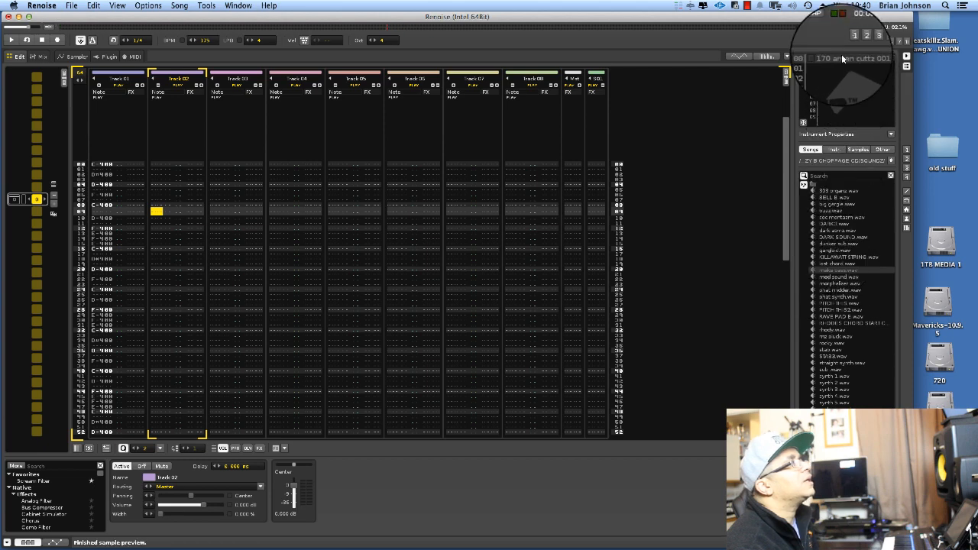
double_click(833, 271)
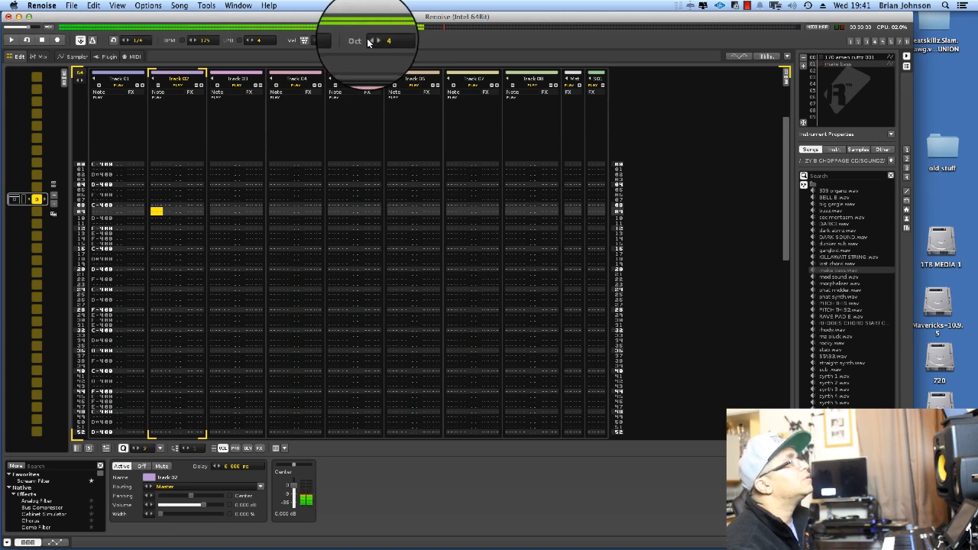
Set the keyboard octave to 2 and record a make bass line into Track 02 over the amen pattern.
left_click(371, 42)
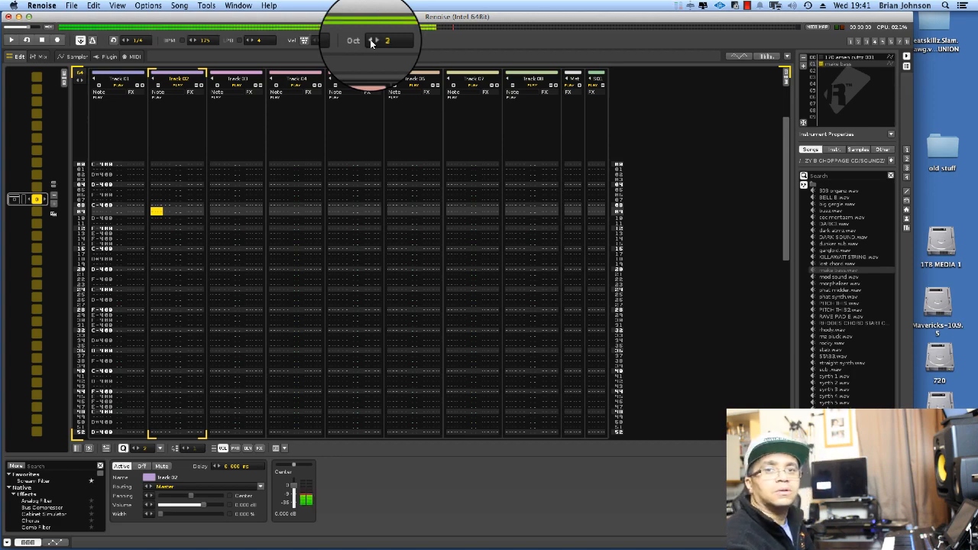
key("space")
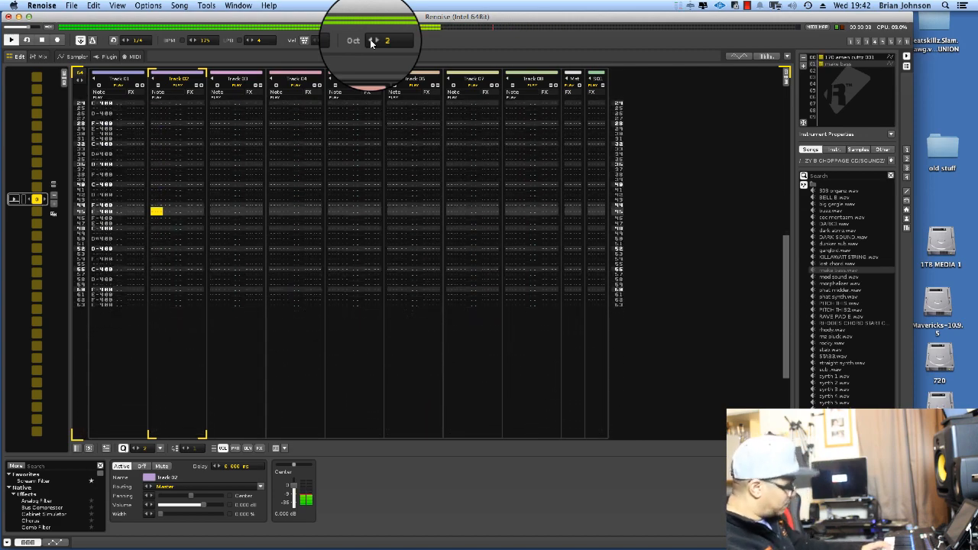
key("Escape")
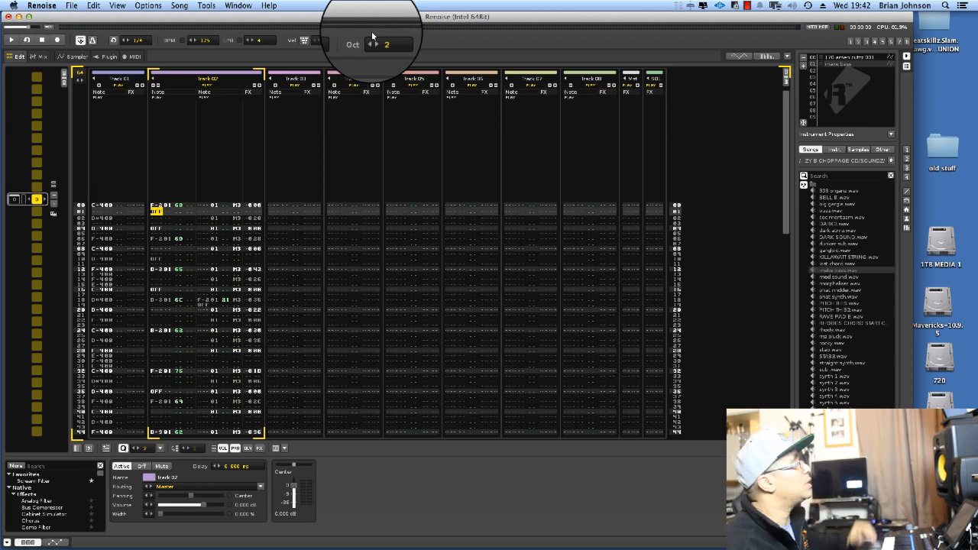
Delete the OFF command on line 01 of Track 02 and play the pattern back.
key("Escape")
key("Delete")
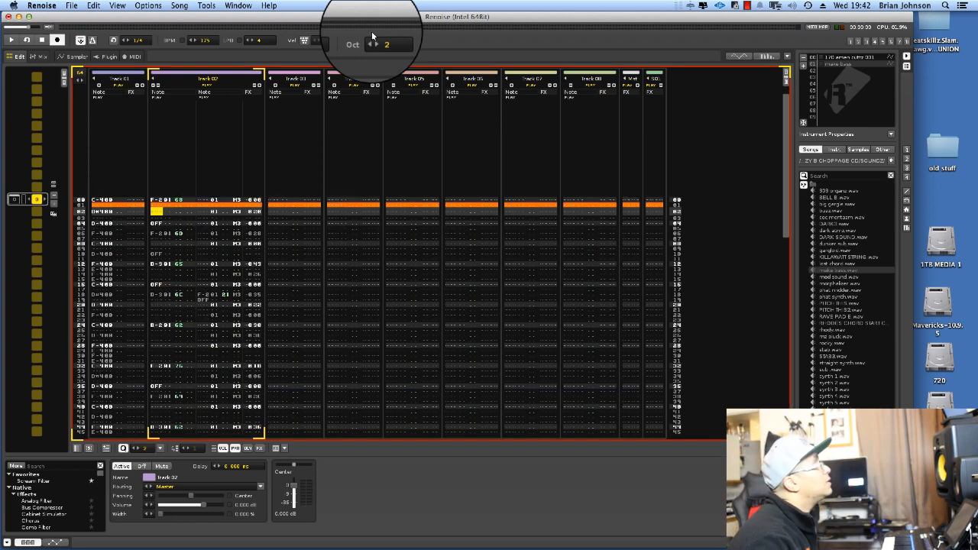
key("Escape")
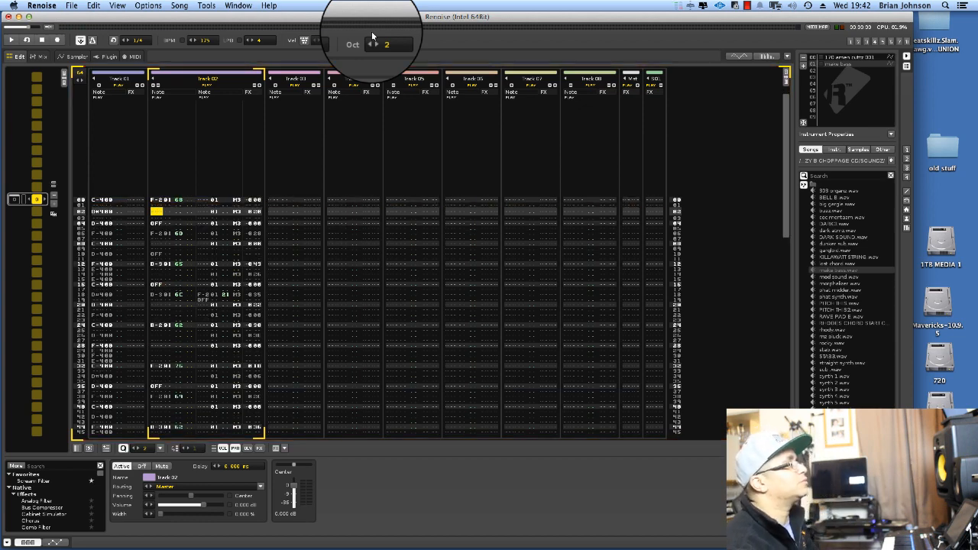
key("space")
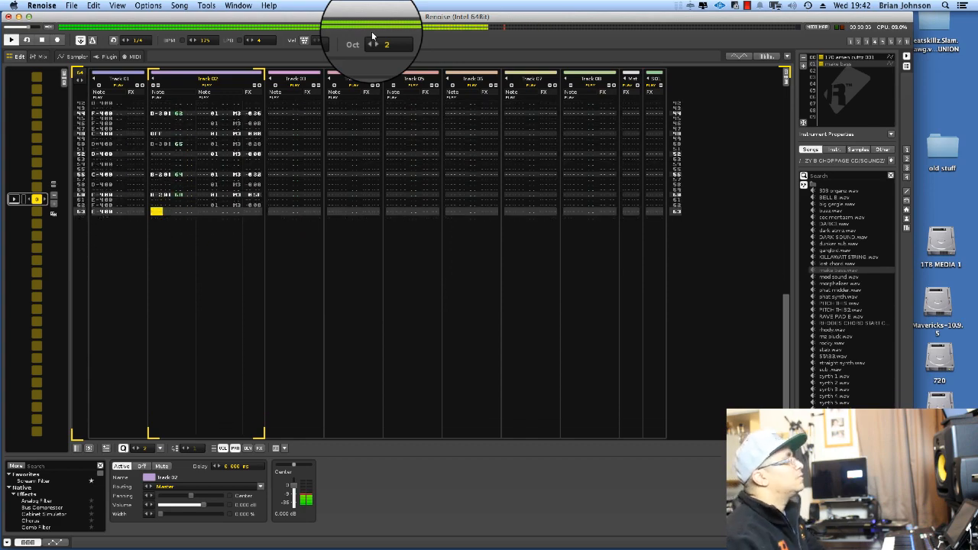
key("space")
Add a Bus Compressor to Track 01 and load its Drums Fast preset while the pattern plays.
left_click(107, 211)
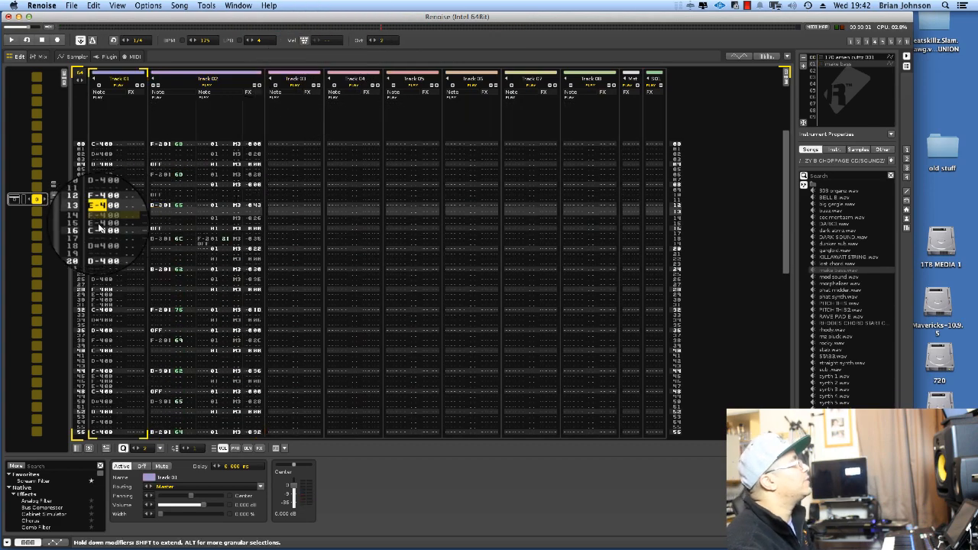
left_click(52, 467)
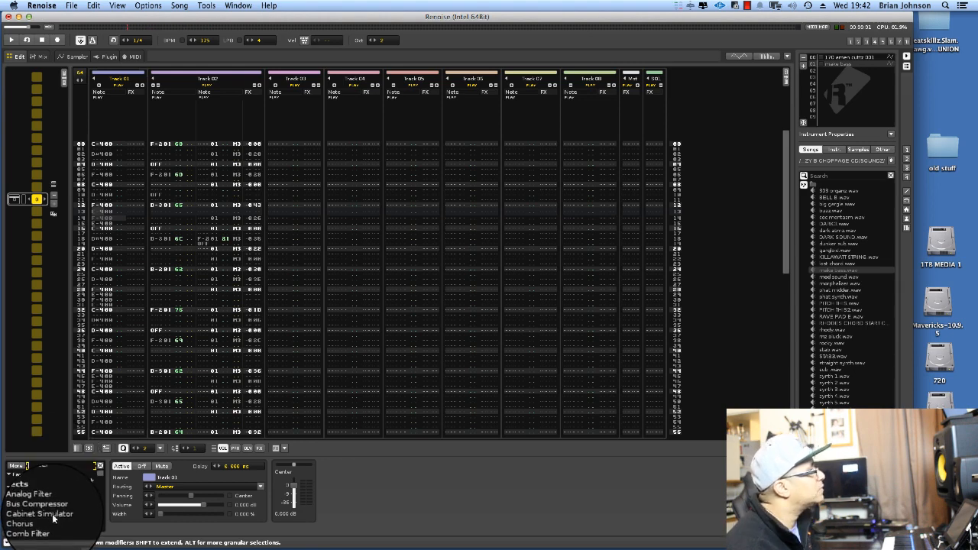
left_click(64, 511)
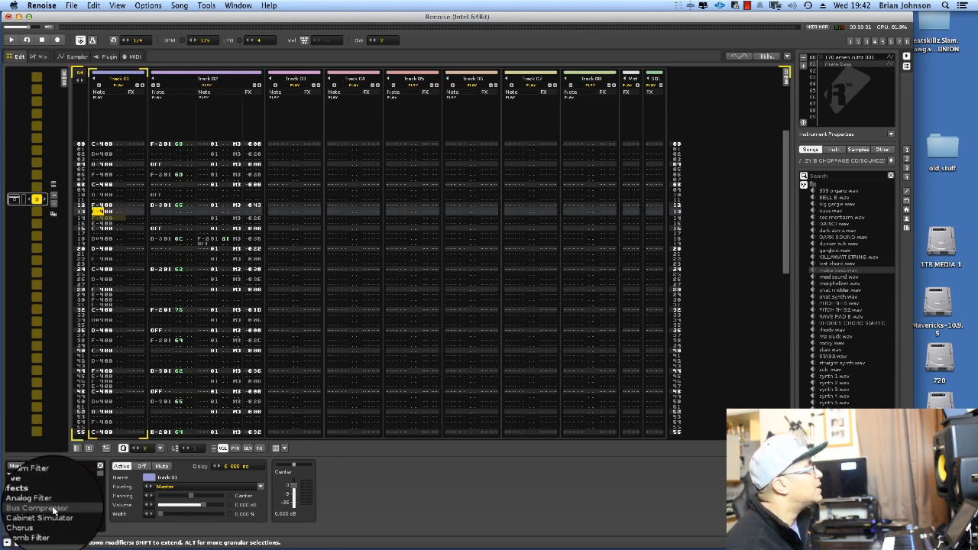
double_click(54, 511)
key("space")
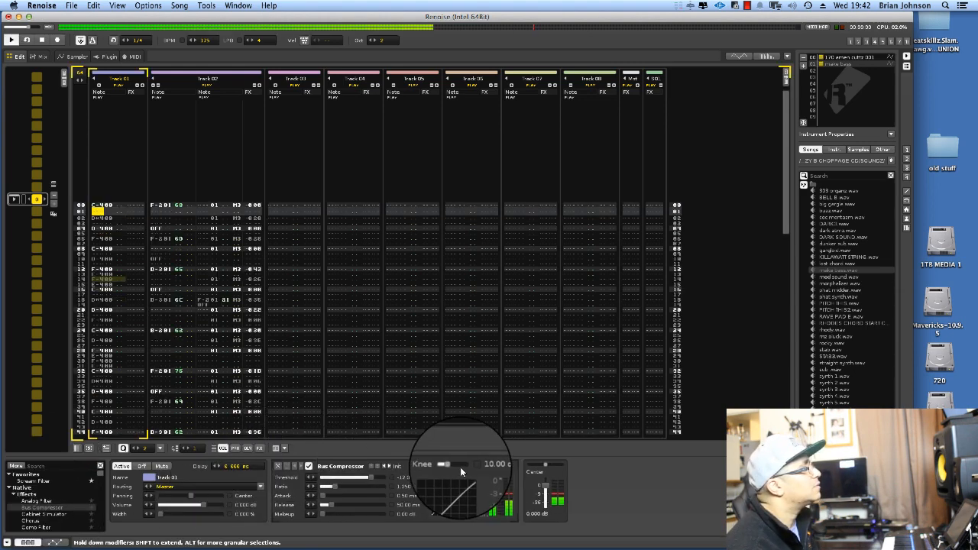
left_click(387, 466)
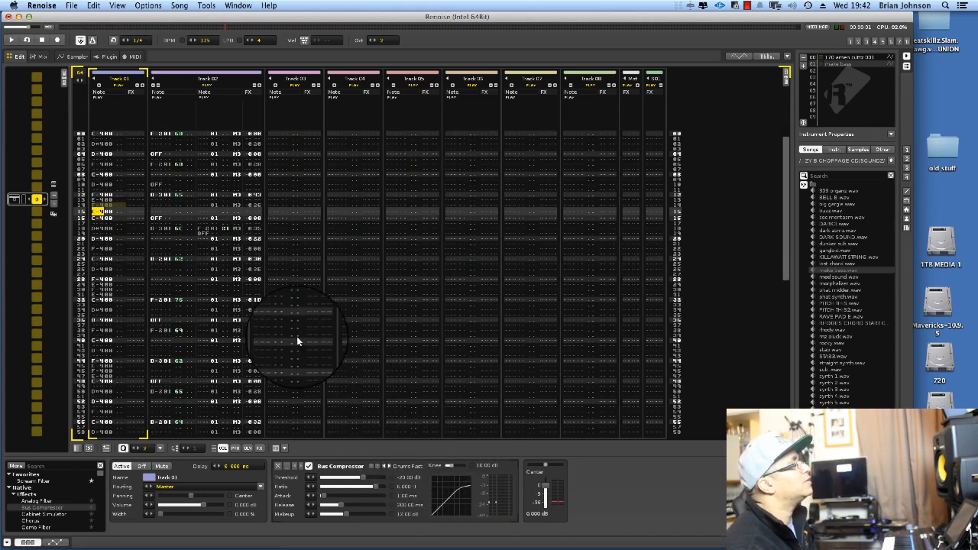
Play back the amen and bass pattern and place the cursor in Track 02.
key("space")
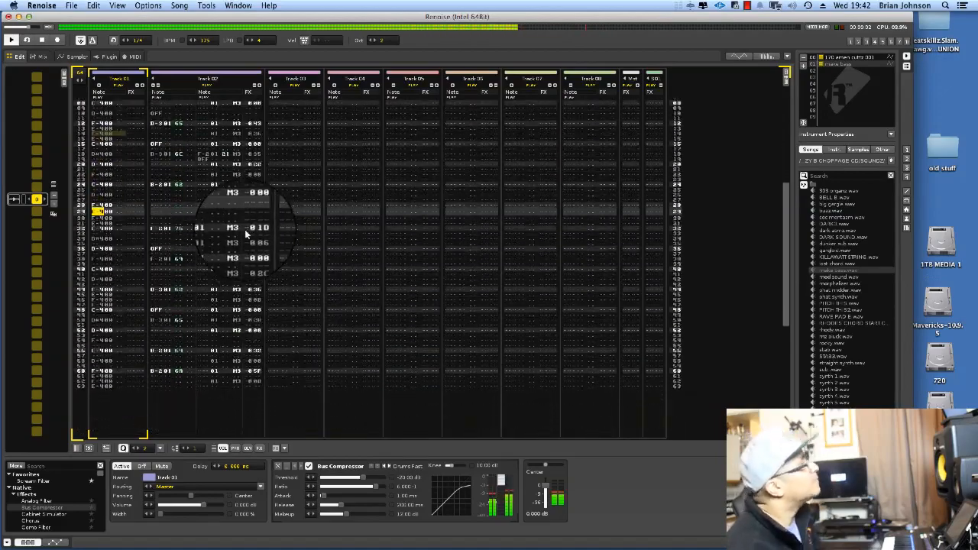
left_click(167, 230)
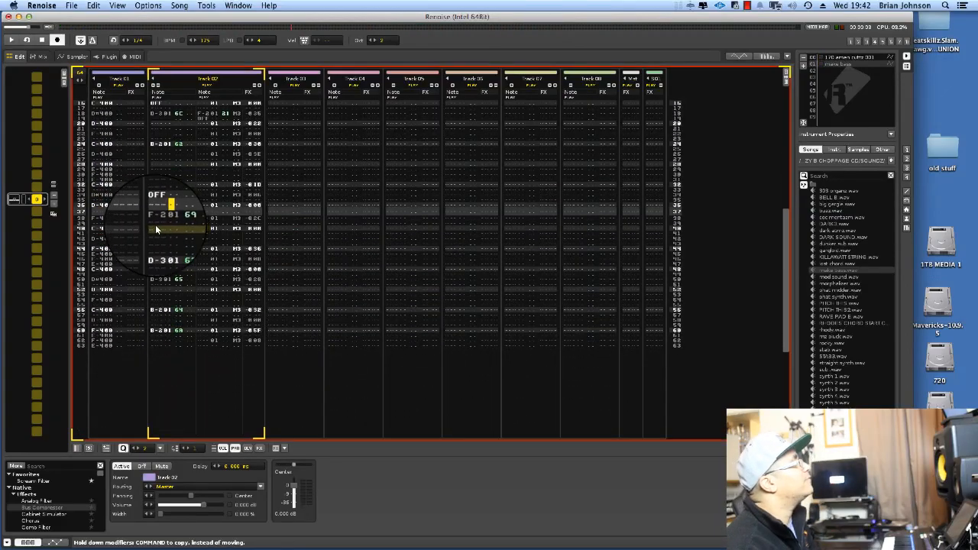
key("space")
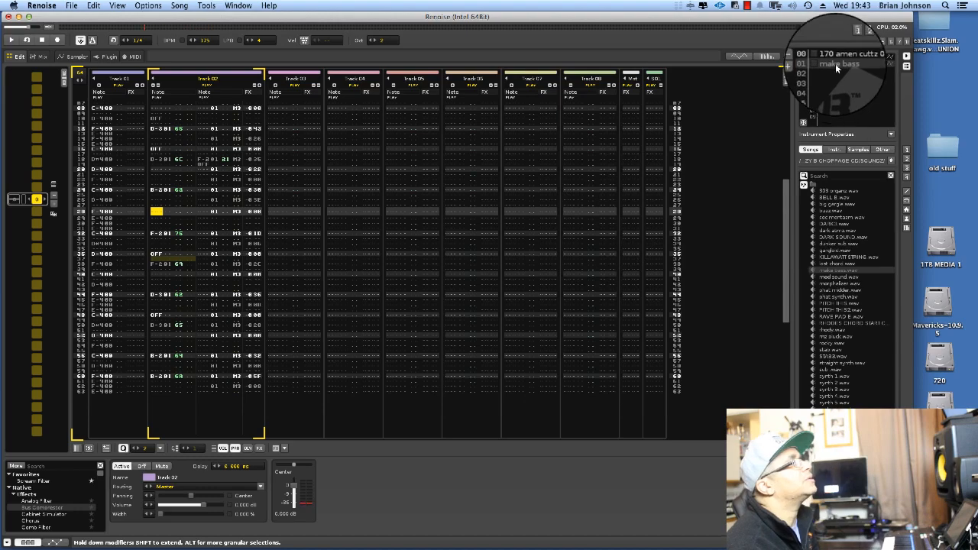
Open the make bass instrument's modulation settings and add a Volume AHDSR envelope.
left_click(865, 42)
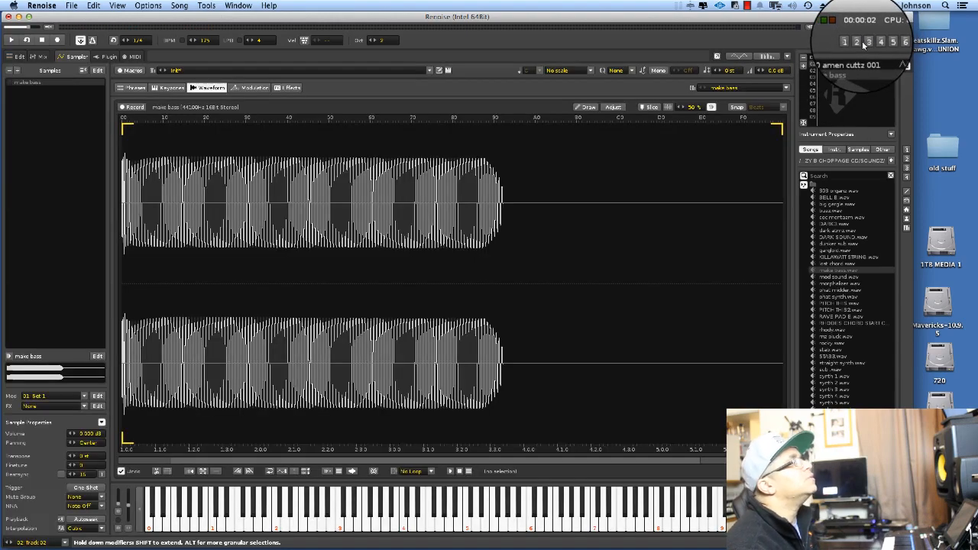
left_click(858, 43)
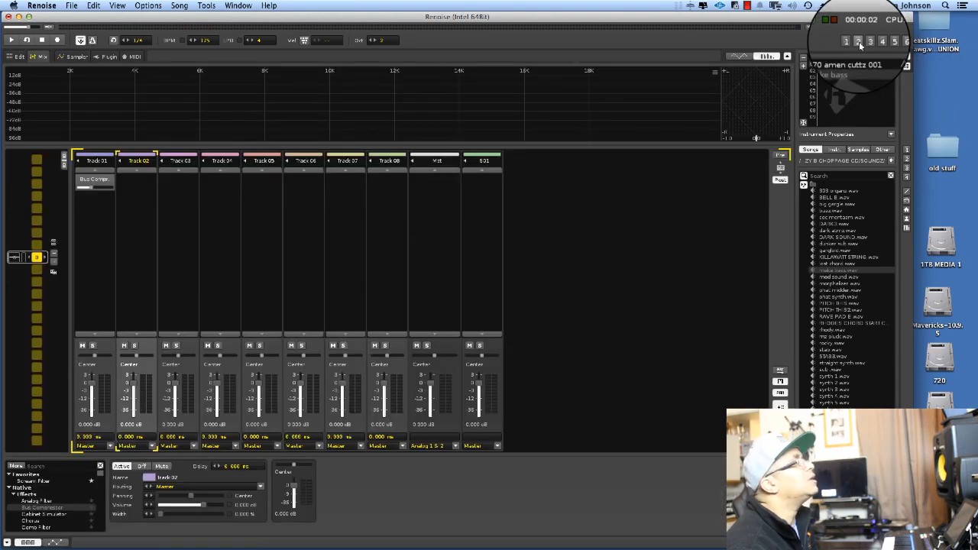
left_click(866, 43)
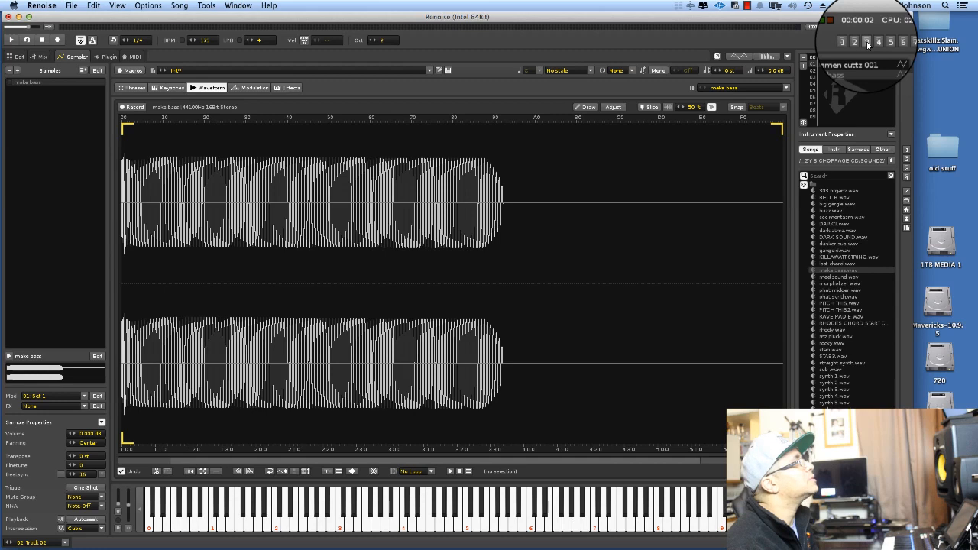
left_click(253, 87)
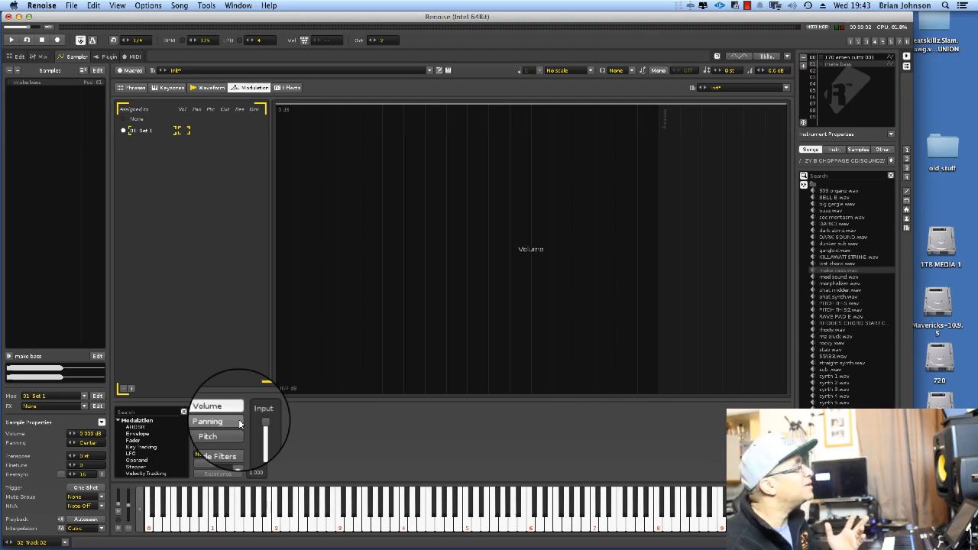
double_click(135, 428)
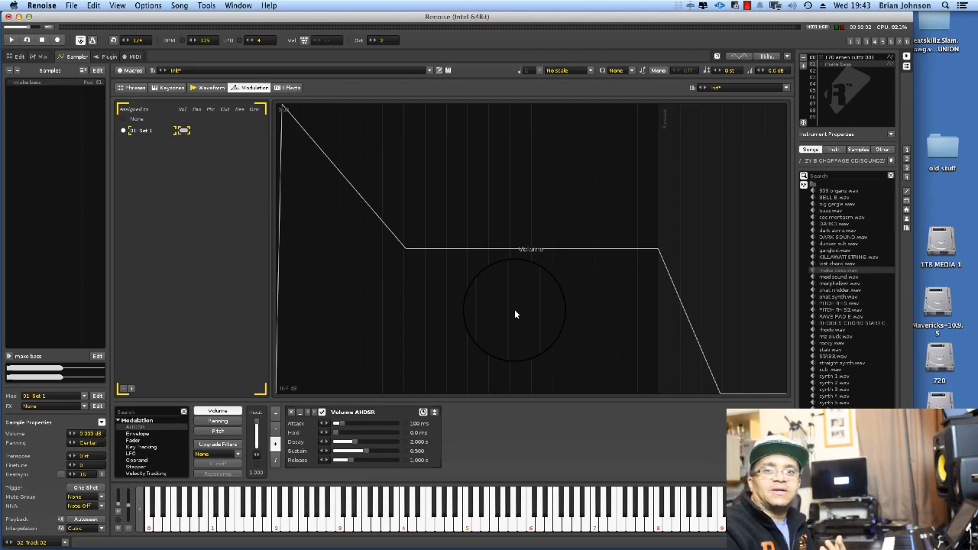
Set the make bass Volume AHDSR to 0.0 ms attack and 179 ms release.
left_click(340, 424)
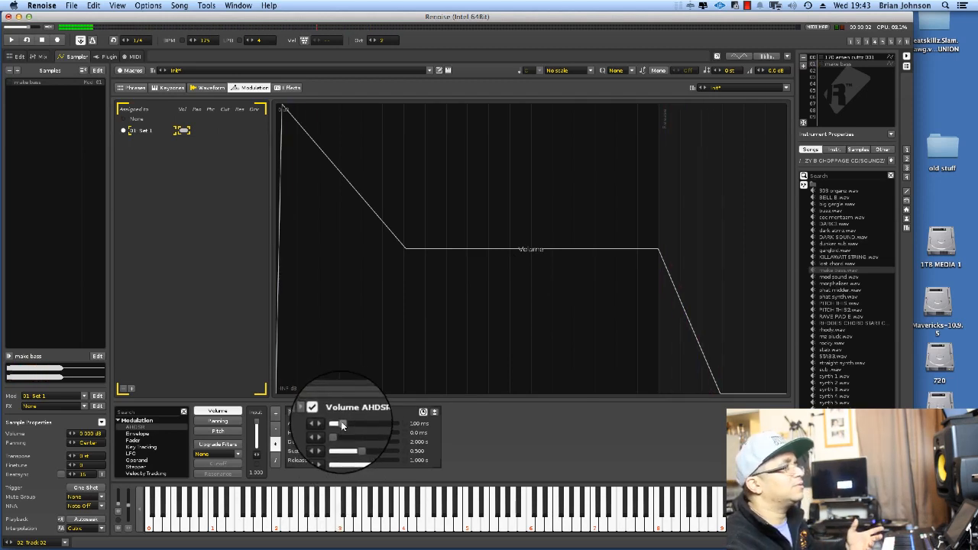
left_click_drag(342, 423, 332, 423)
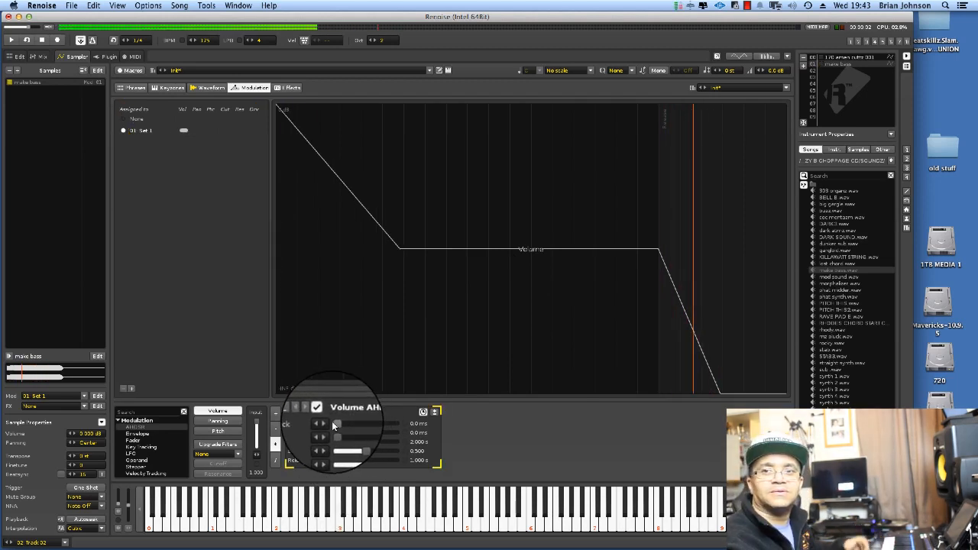
left_click_drag(372, 464, 350, 459)
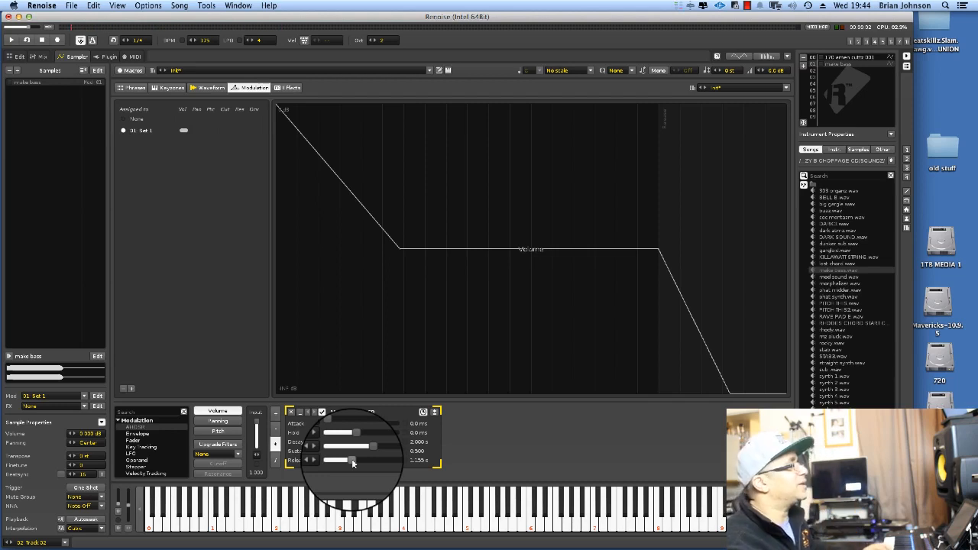
left_click_drag(352, 463, 335, 460)
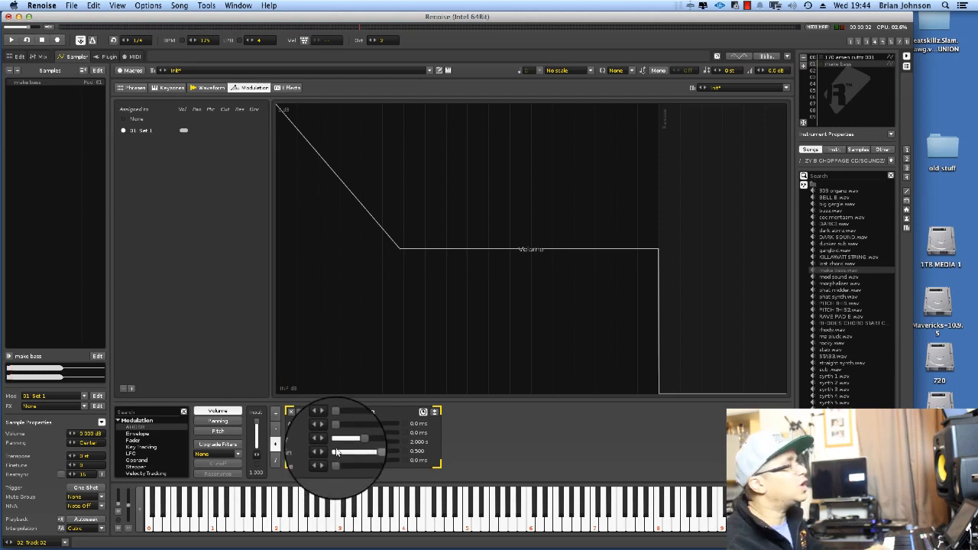
left_click_drag(333, 460, 344, 460)
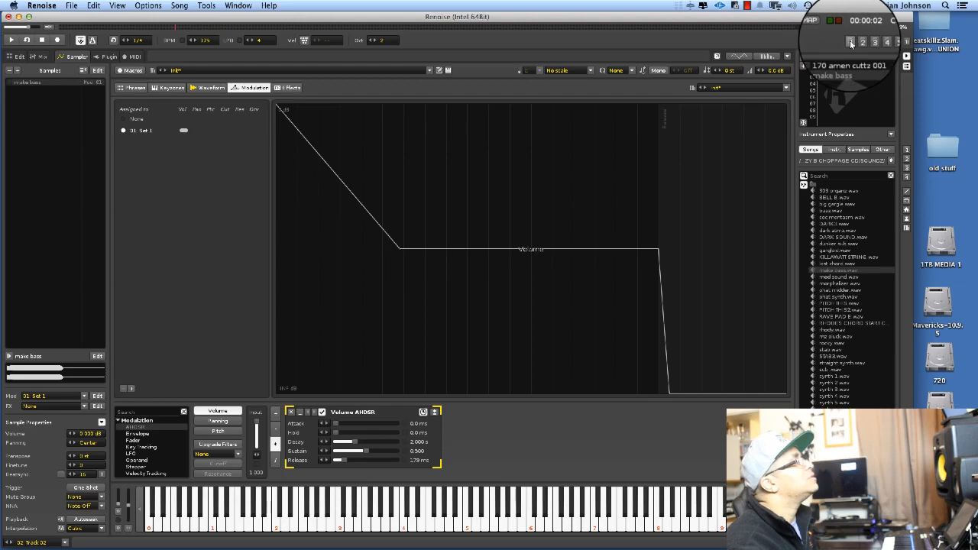
Return to the pattern and play it to hear the bass with its volume envelope.
left_click(852, 43)
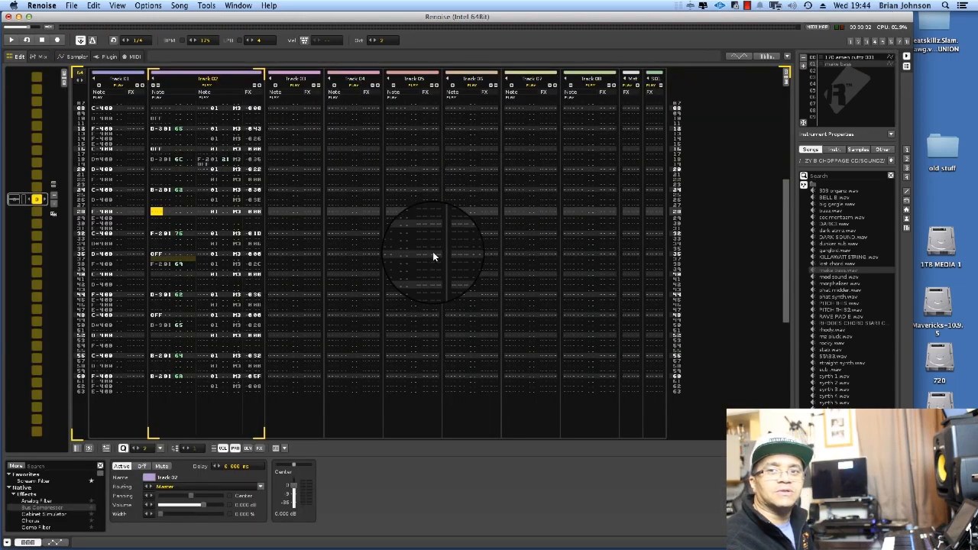
key("space")
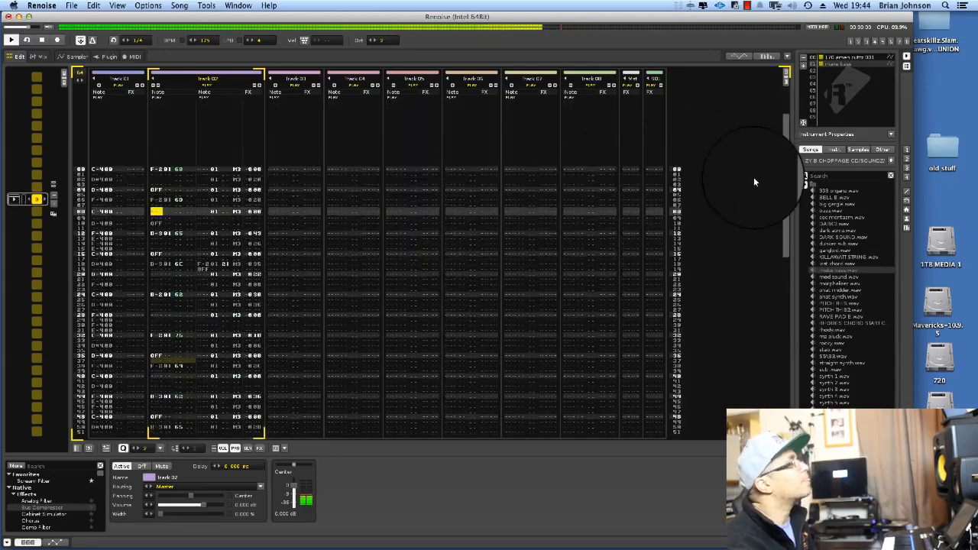
left_click(867, 43)
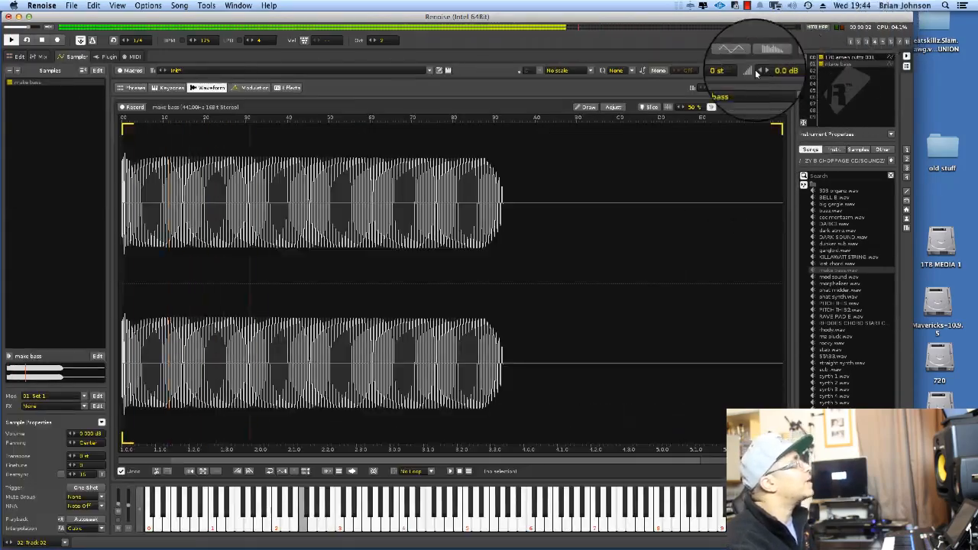
left_click(859, 43)
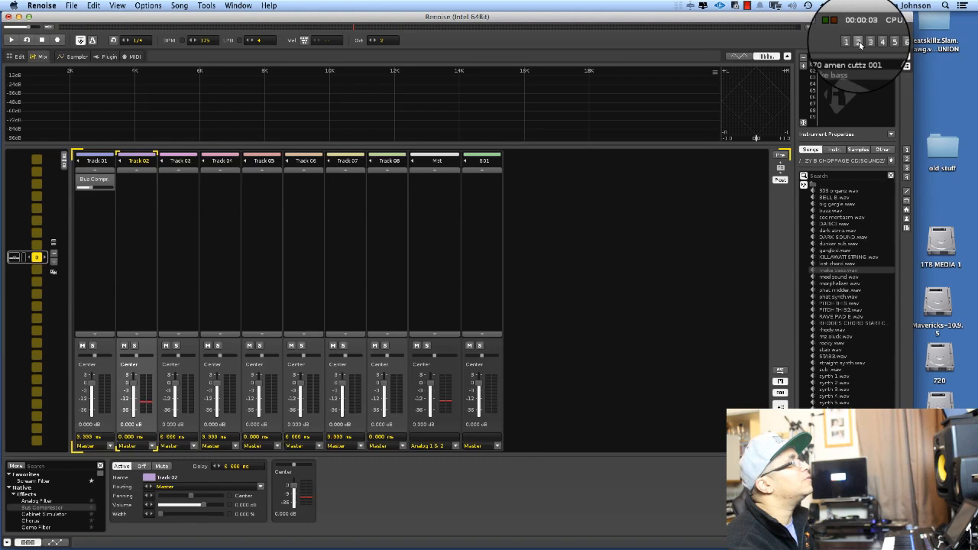
Delete the make bass instrument's modulation set and play the pattern without the envelope.
left_click(870, 42)
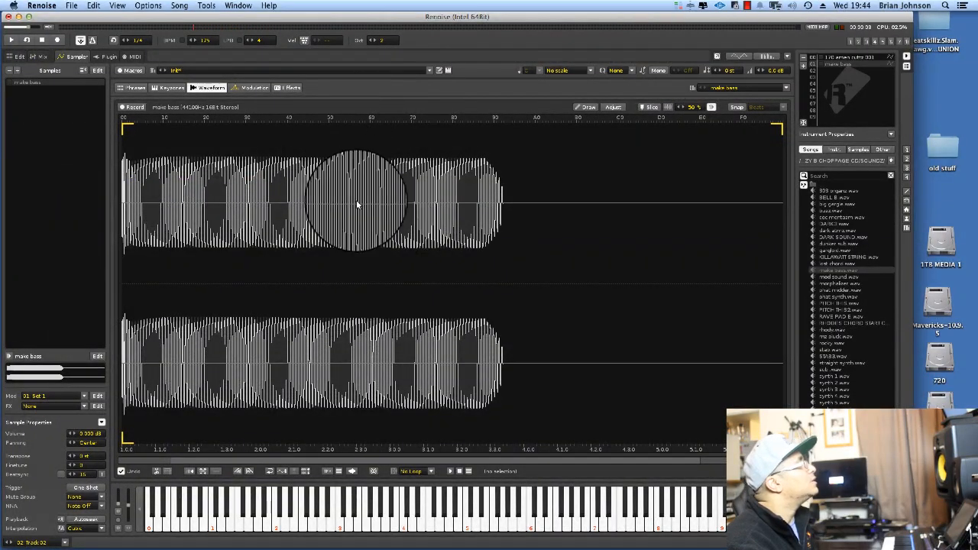
left_click(252, 88)
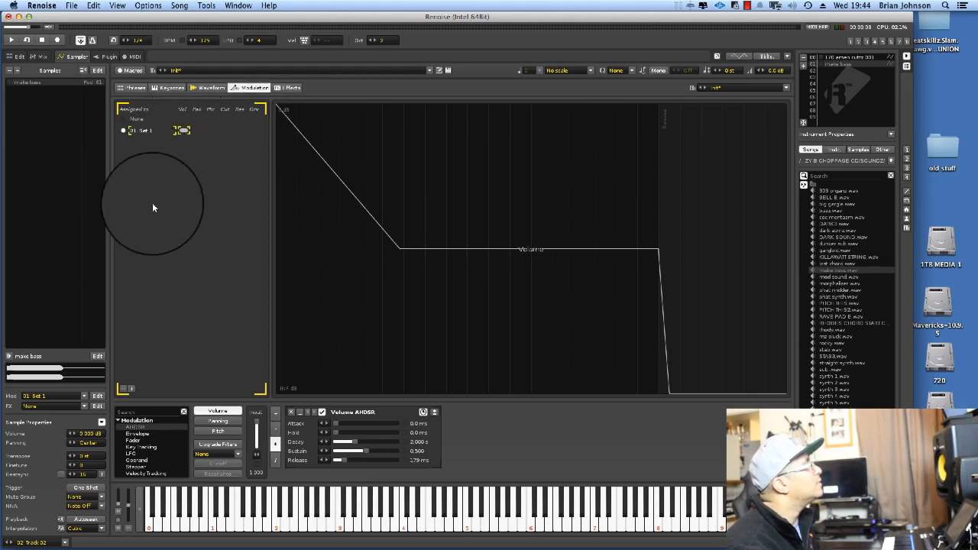
left_click(136, 130)
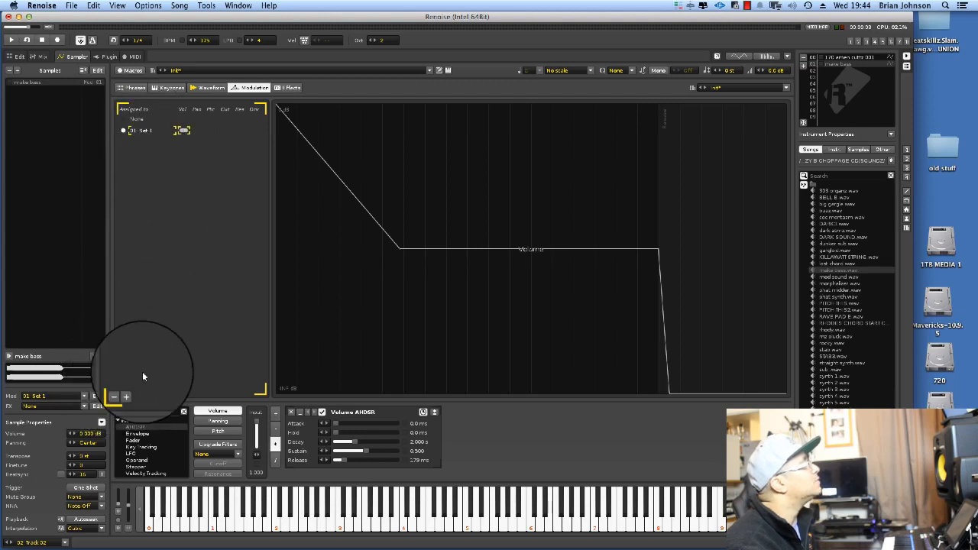
left_click(123, 389)
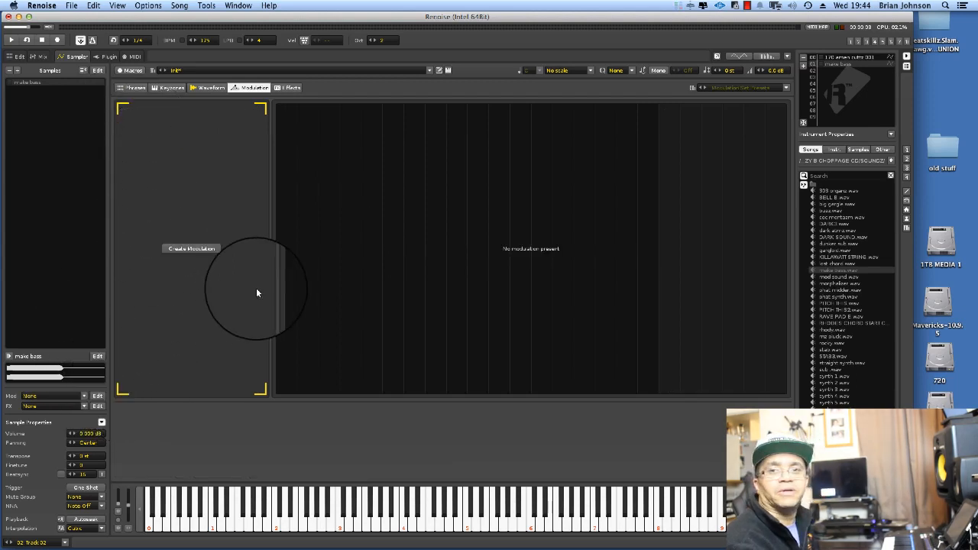
key("space")
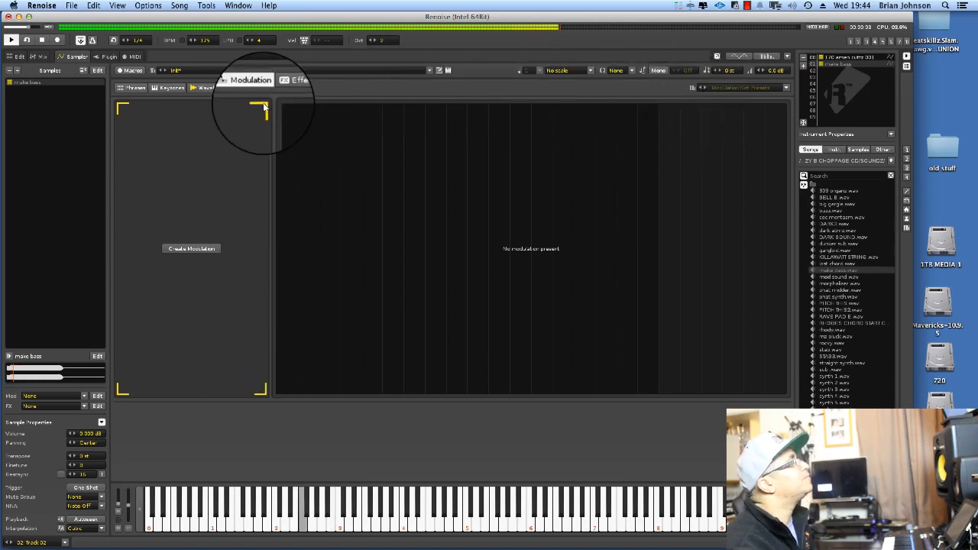
Create a new modulation set for make bass with a Volume AHDSR at 0.0 ms attack and 149 ms release.
left_click(202, 250)
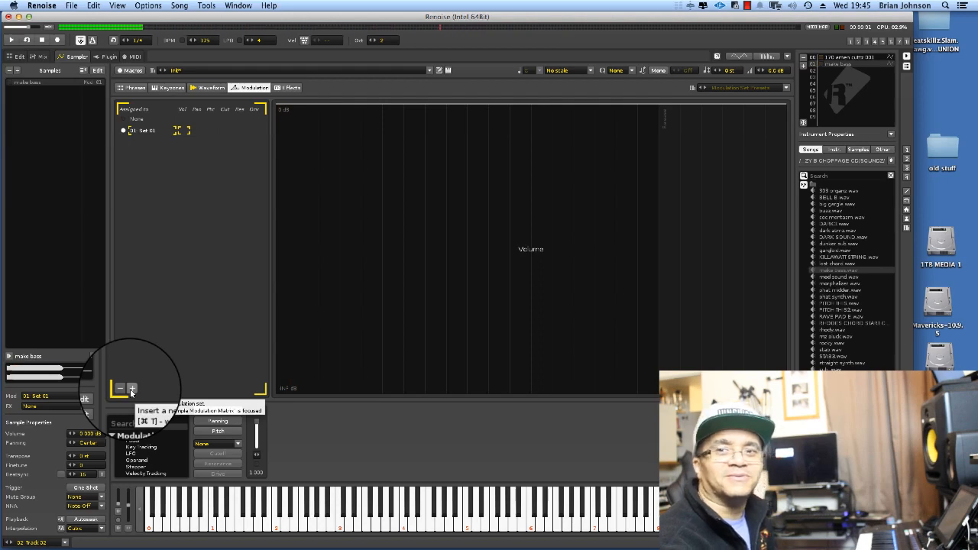
key("space")
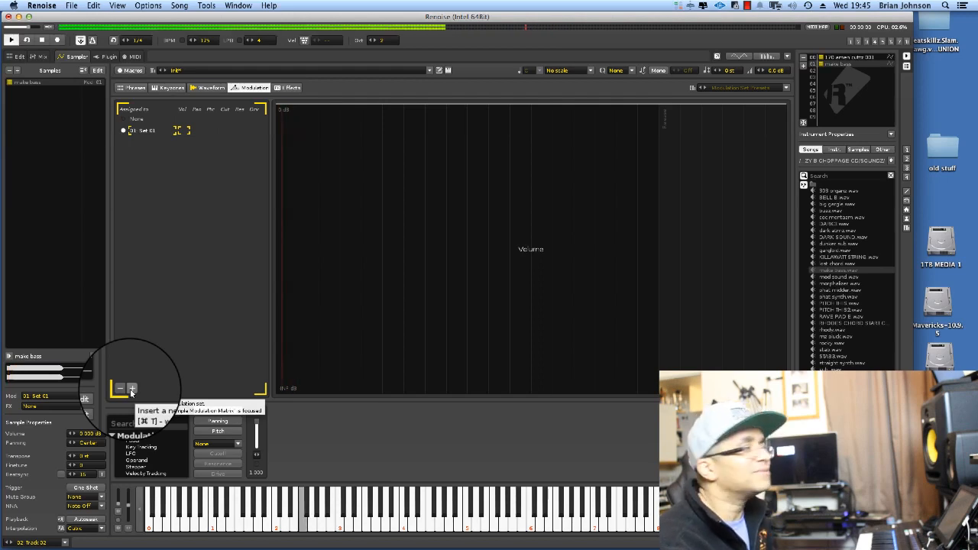
left_click(140, 429)
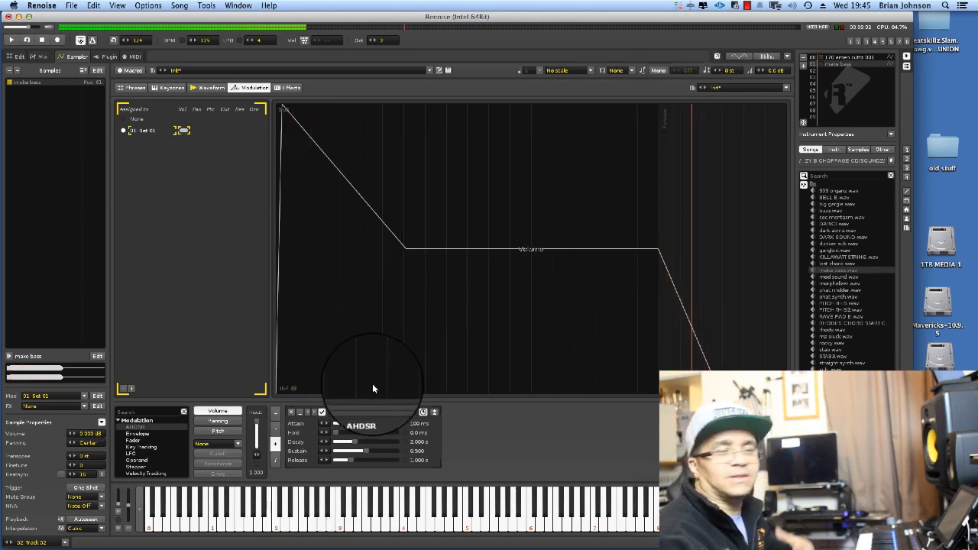
left_click_drag(348, 423, 335, 425)
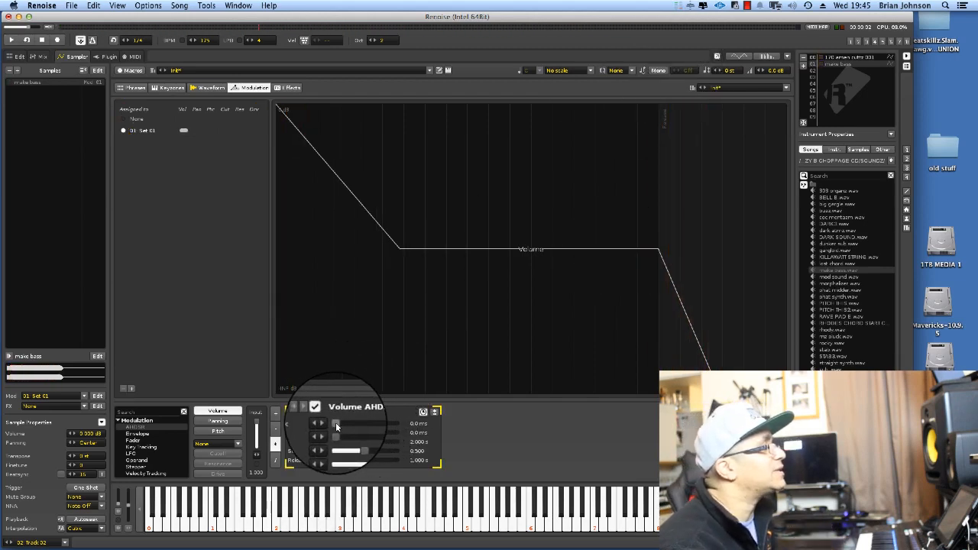
left_click_drag(352, 460, 345, 460)
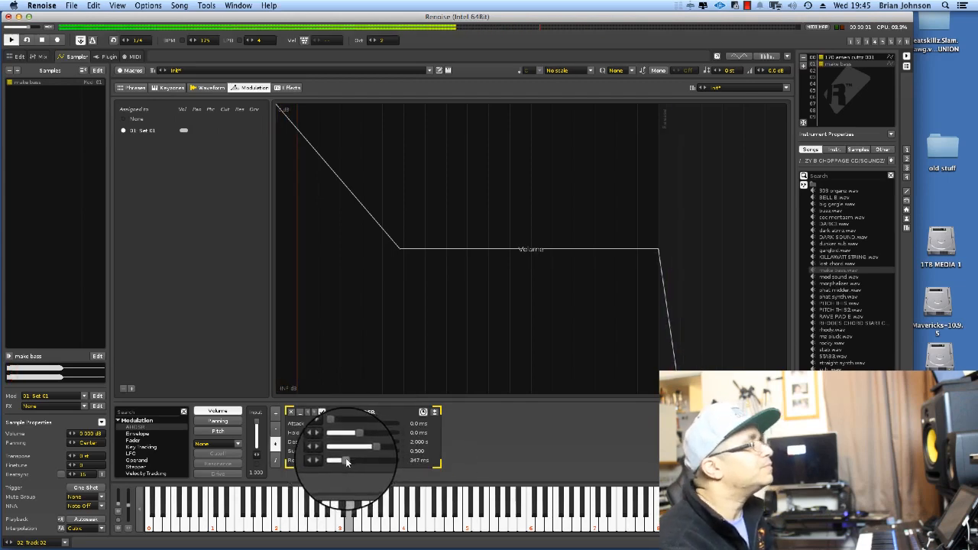
left_click_drag(345, 458, 343, 458)
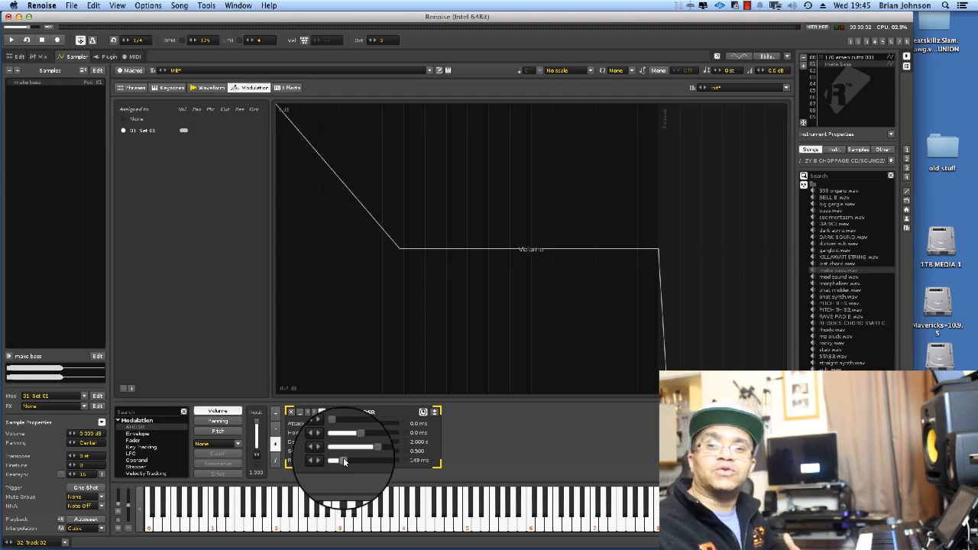
Play the pattern with the new bass envelope, return to the pattern editor and stop playback.
key("space")
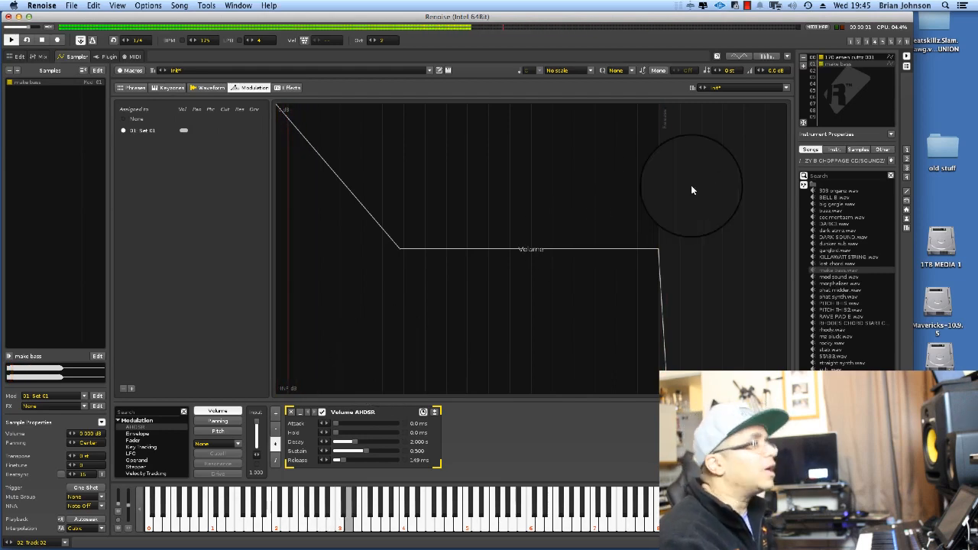
key("F1")
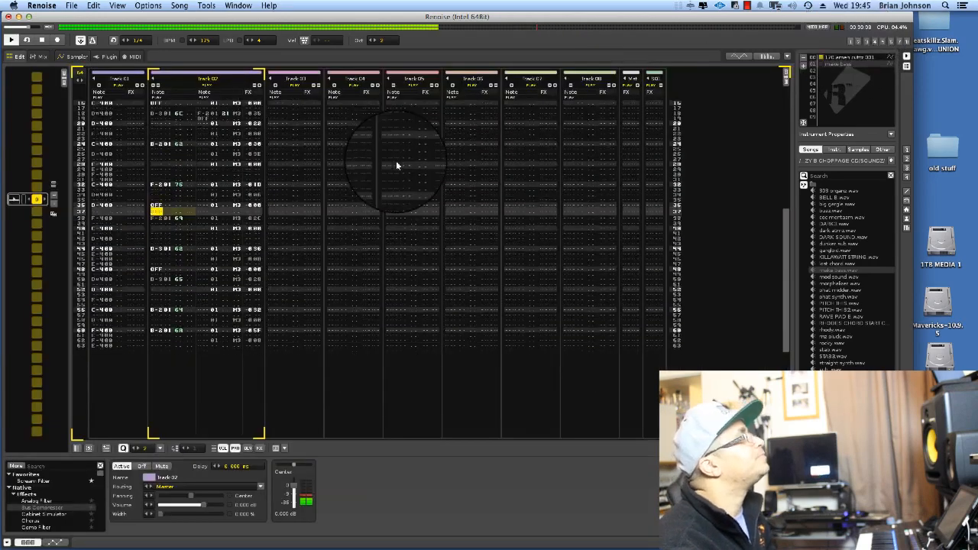
key("space")
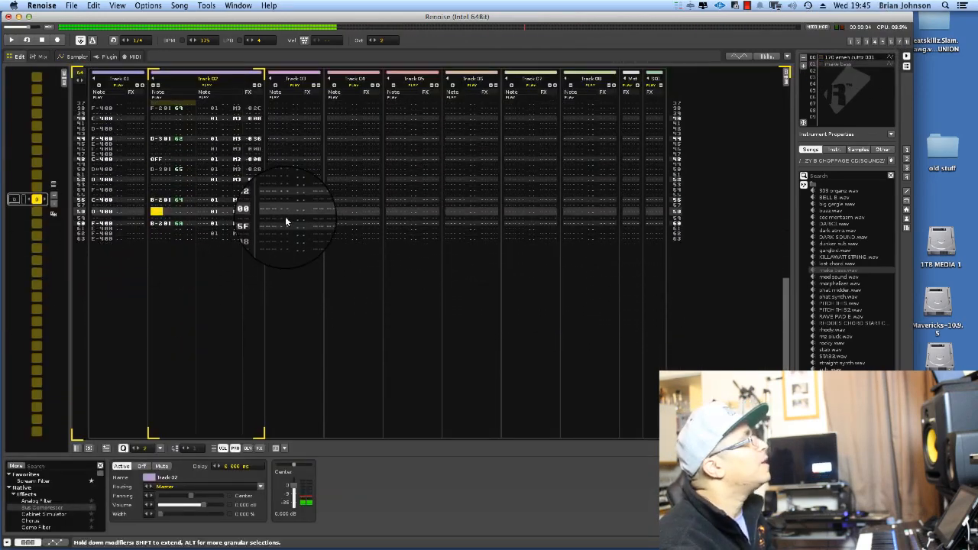
Place the cursor in Track 03, select empty instrument slot 02, and preview mod sound.wav and morphalizer.wav.
left_click(286, 217)
left_click(262, 217)
left_click(271, 218)
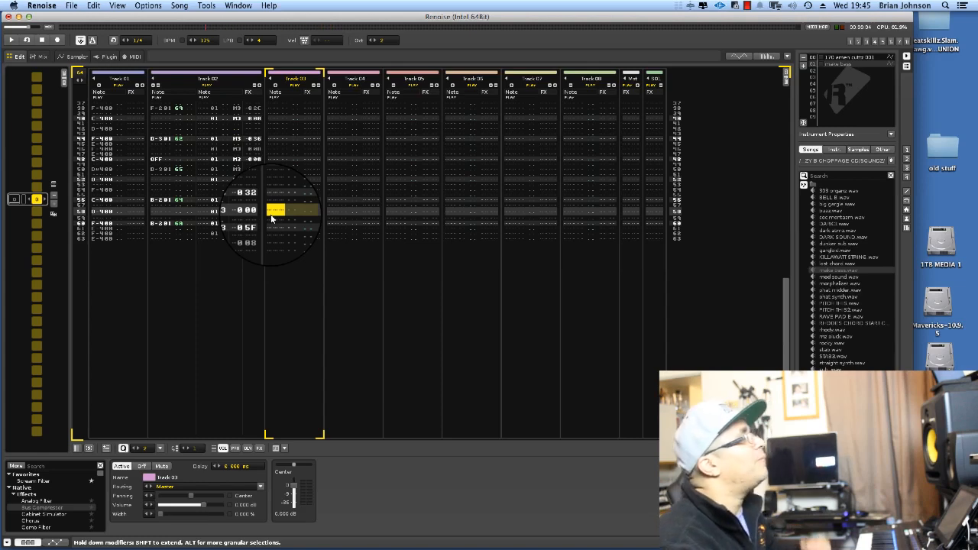
left_click(846, 58)
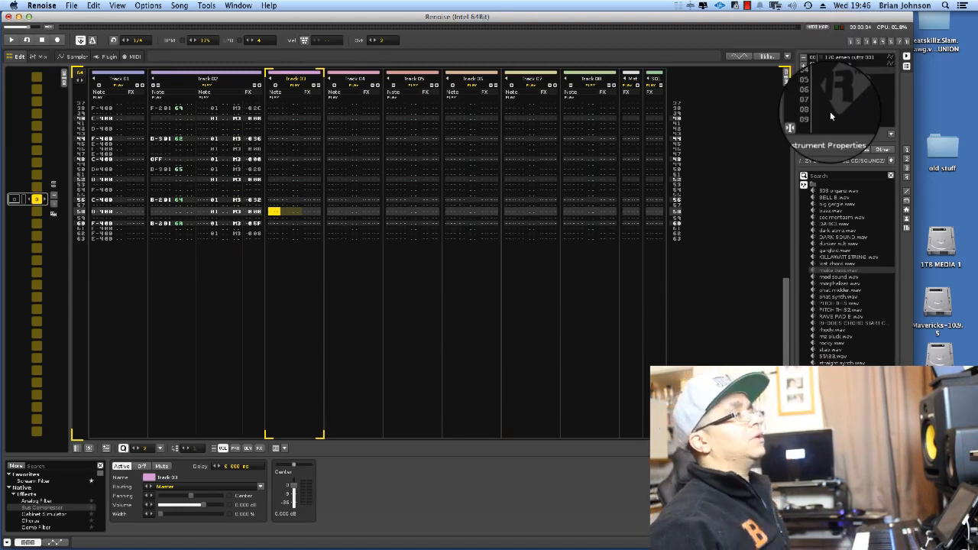
left_click(838, 280)
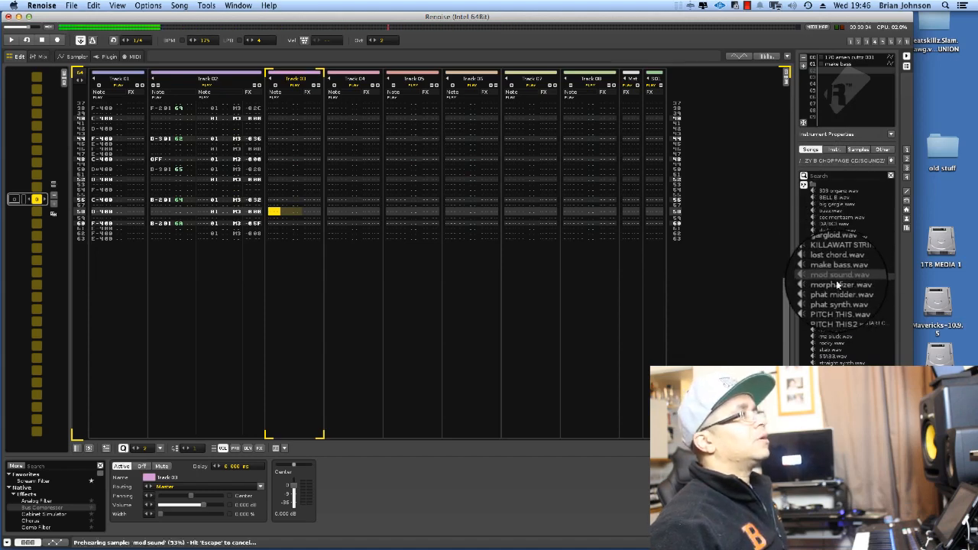
left_click(837, 283)
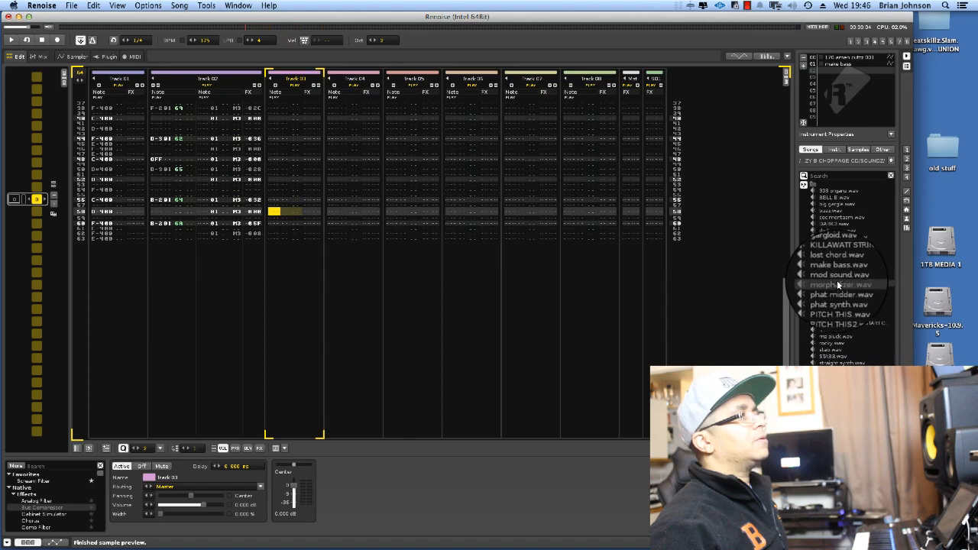
Give the sample file list keyboard focus and audition the sounds from morphalizer.wav down to stab.wav.
right_click(837, 283)
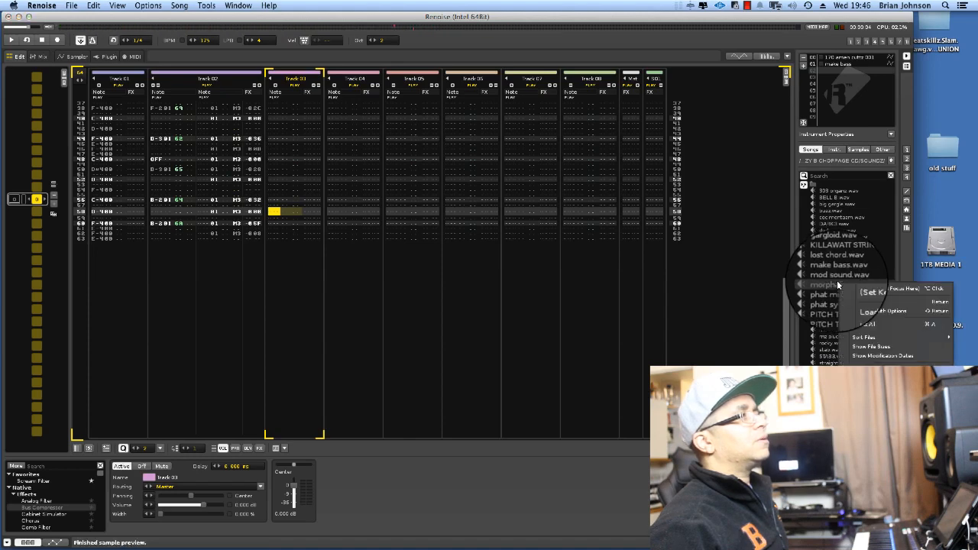
left_click(839, 419)
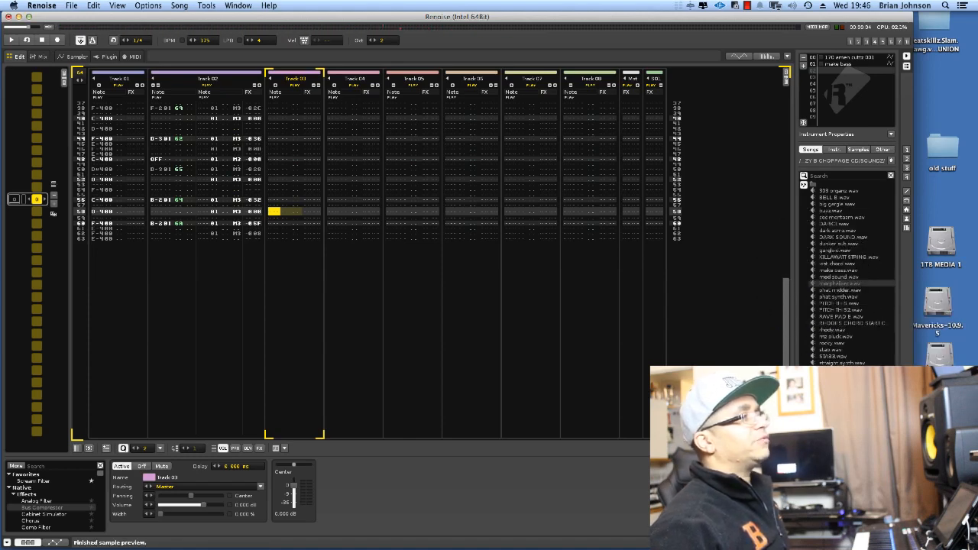
right_click(827, 283)
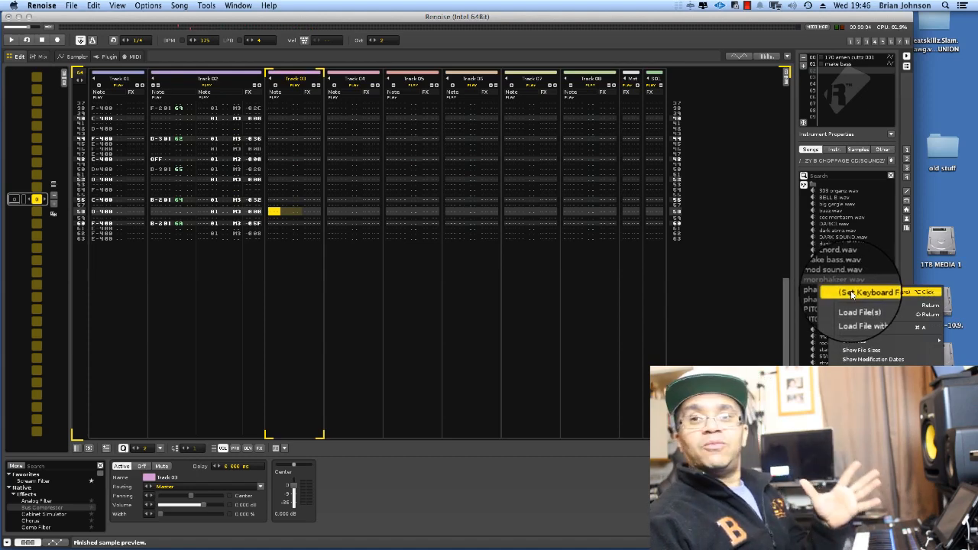
left_click(851, 293)
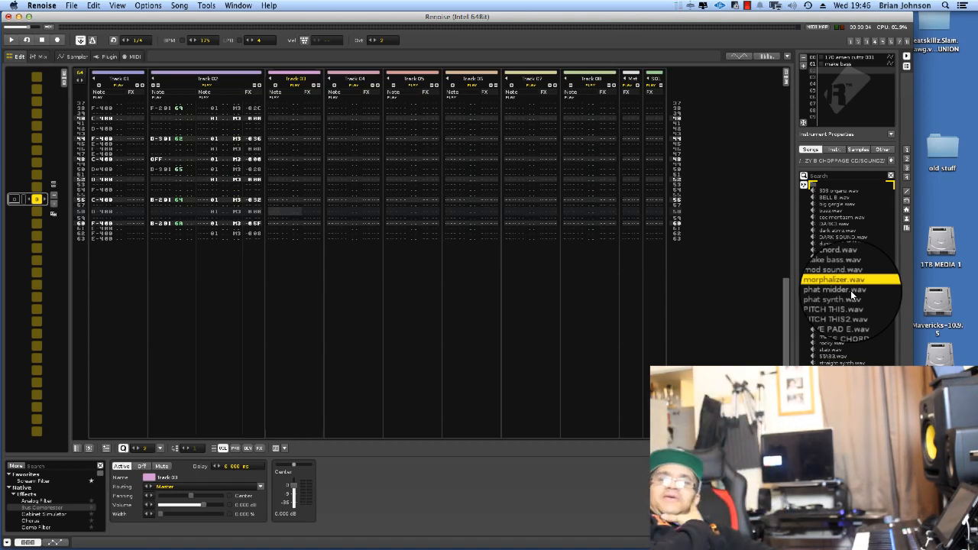
key("Down")
key("Down")
key("Down")
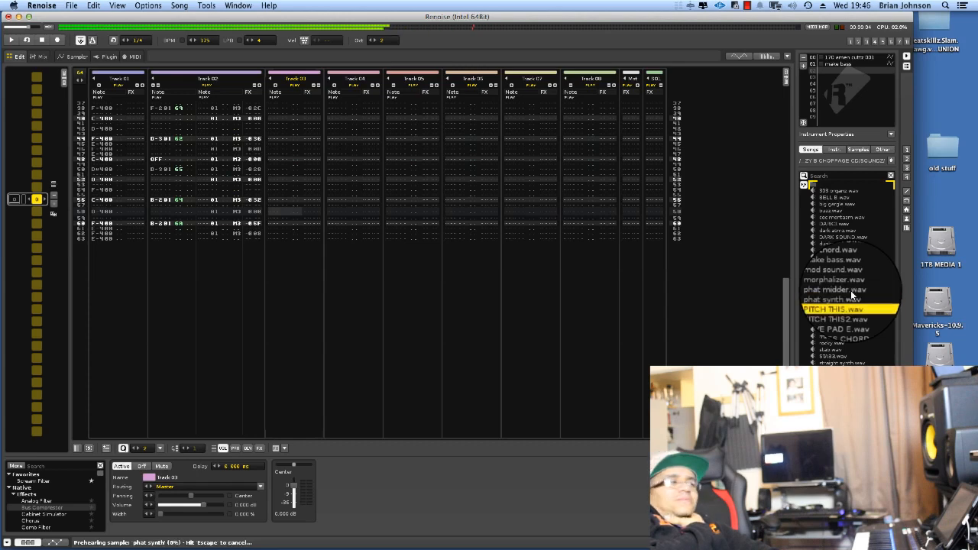
key("Down")
key("Down")
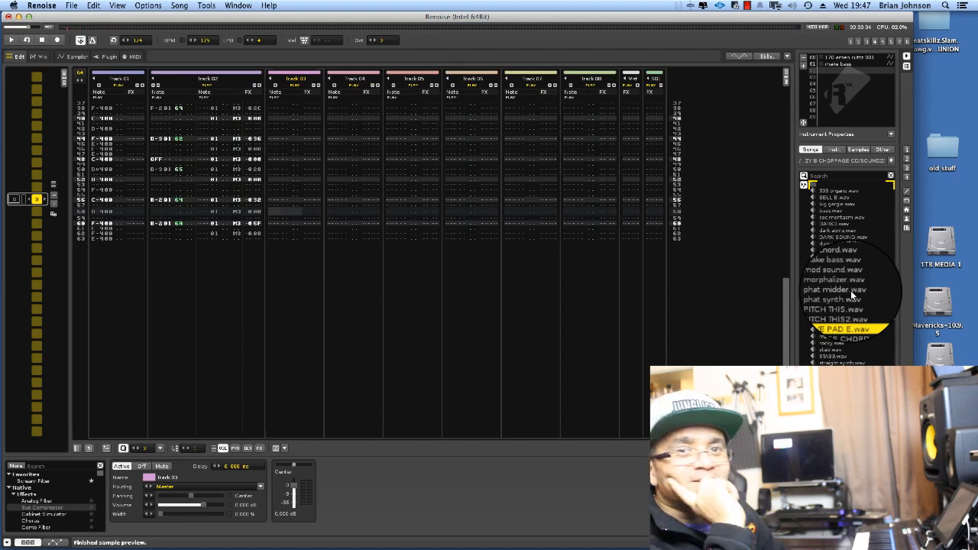
key("Down")
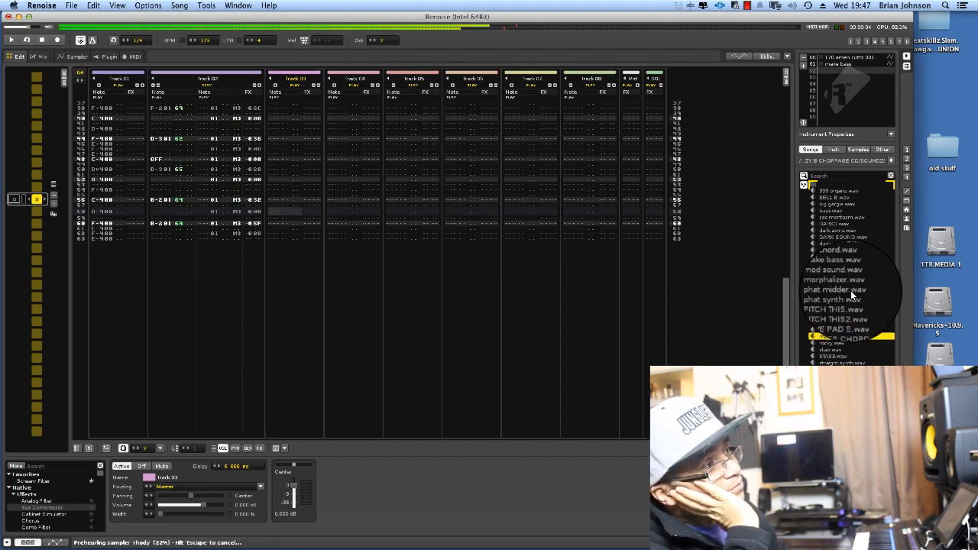
key("Down")
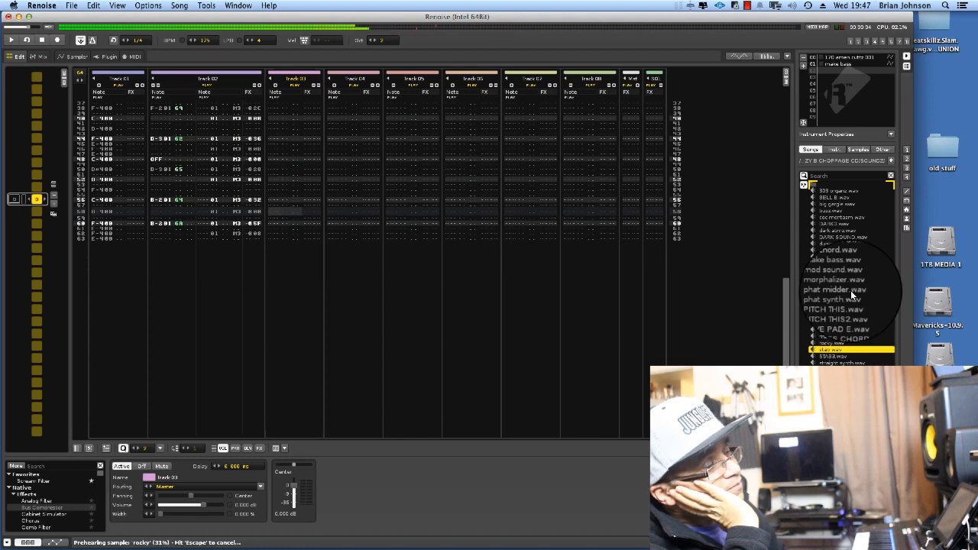
key("Down")
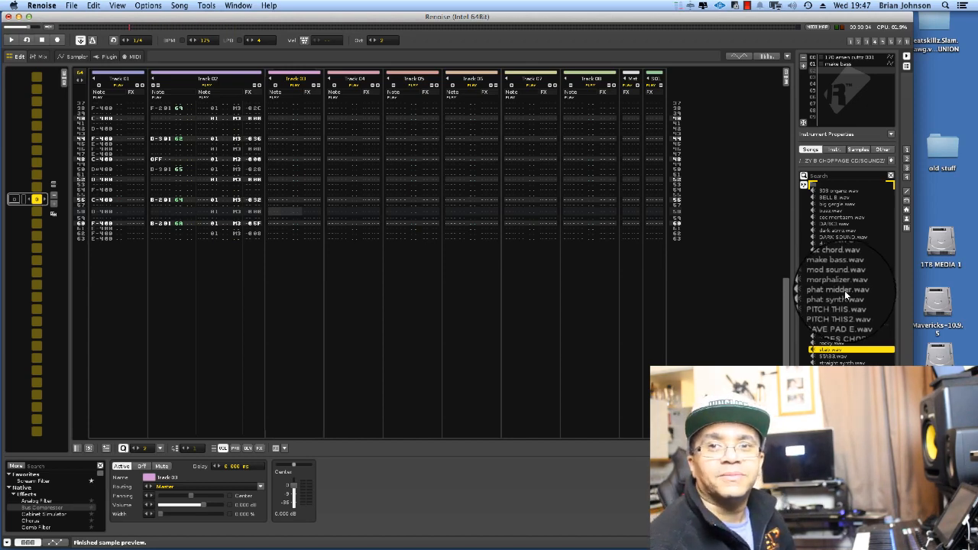
Audition the remaining synth, virus and WARPNOID samples further down the folder and play the pattern briefly.
key("Down")
key("Down")
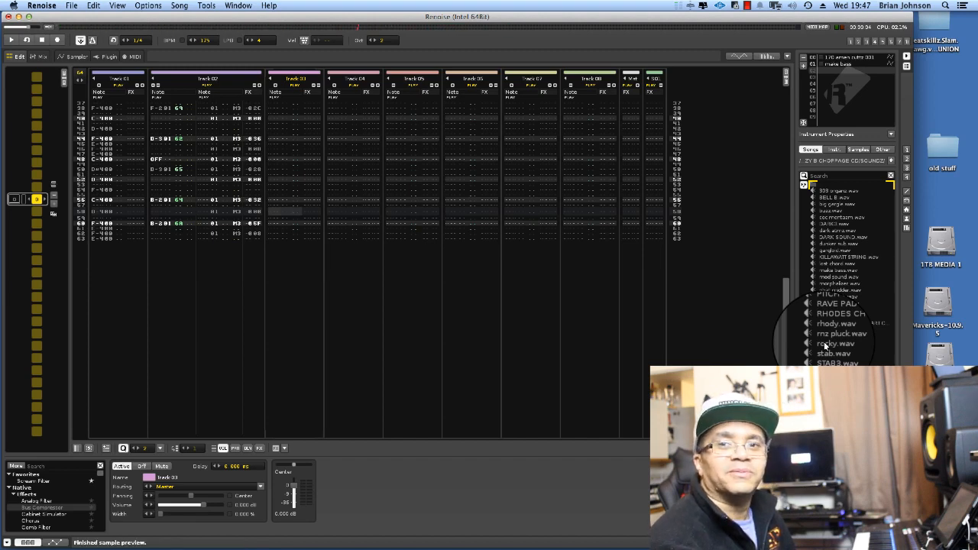
key("Down")
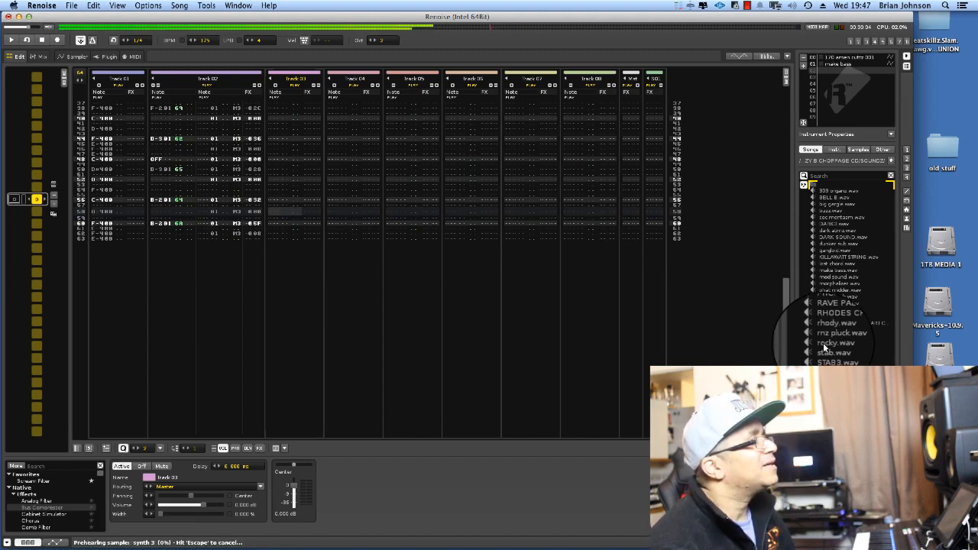
key("Down")
key("Down")
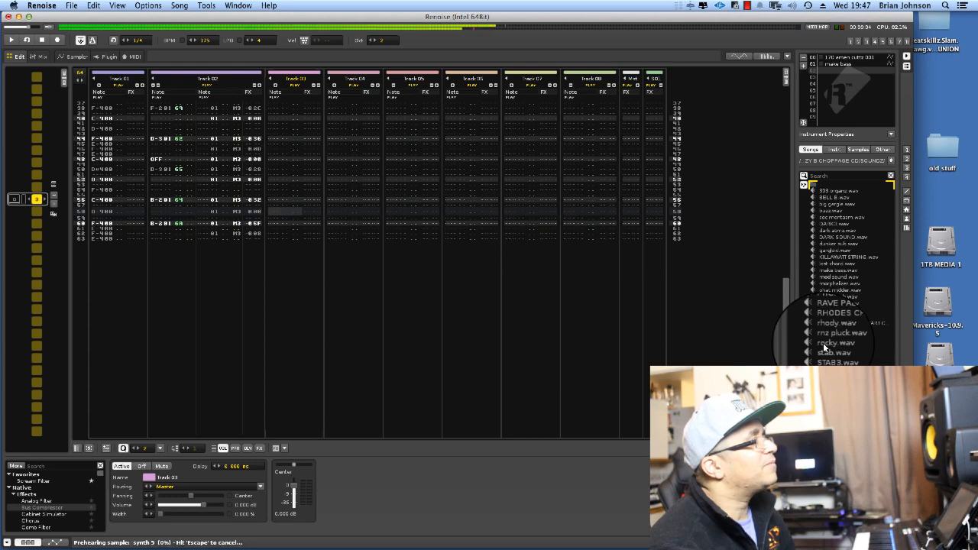
key("Down")
key("Down")
key("Down")
key("Down")
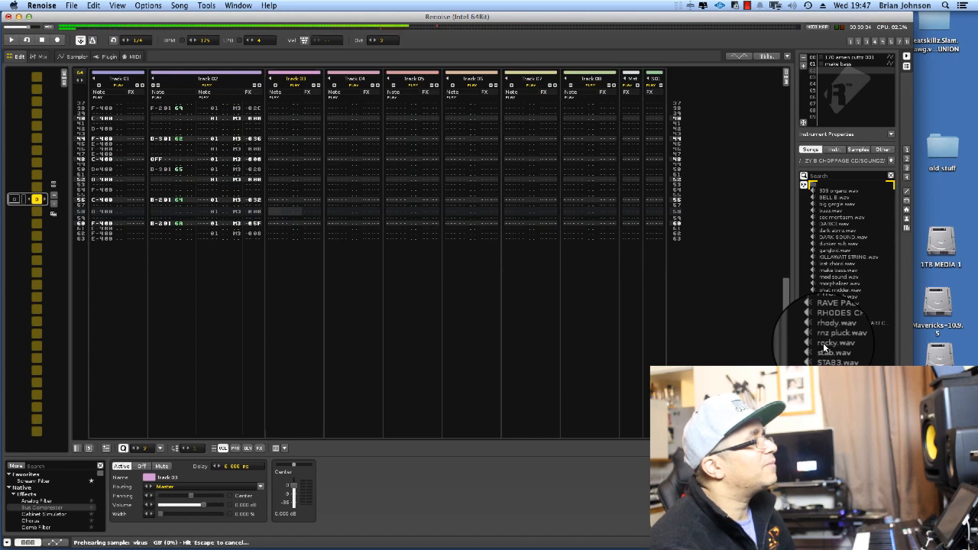
key("Down")
key("Down")
key("Down")
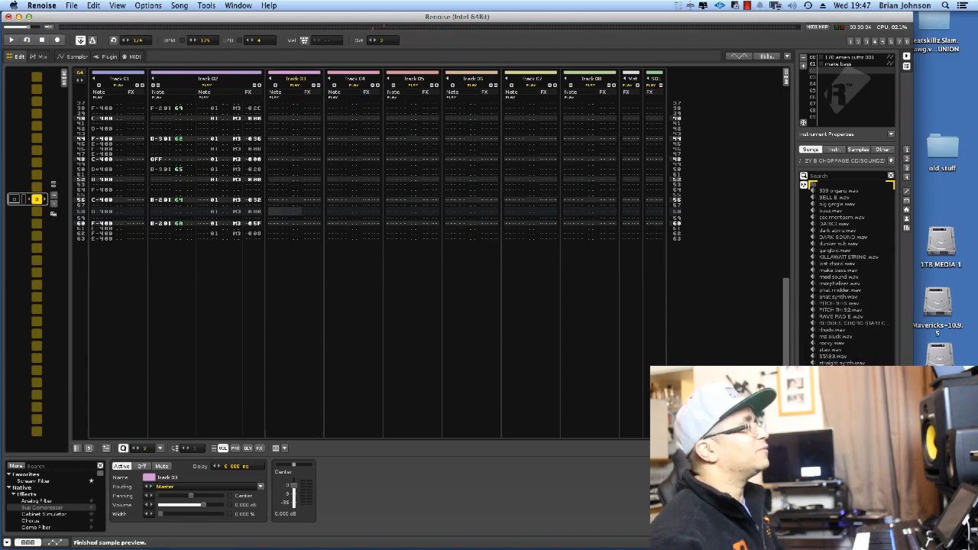
key("space")
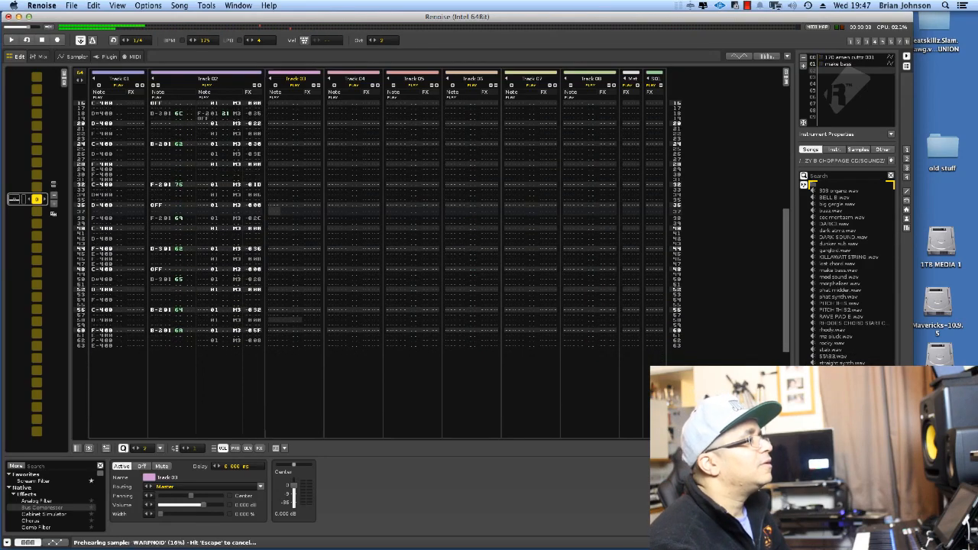
Load the wobble, WOWC and BELL B samples into instrument slots 02, 03 and 04 while auditioning the other sounds.
key("Down")
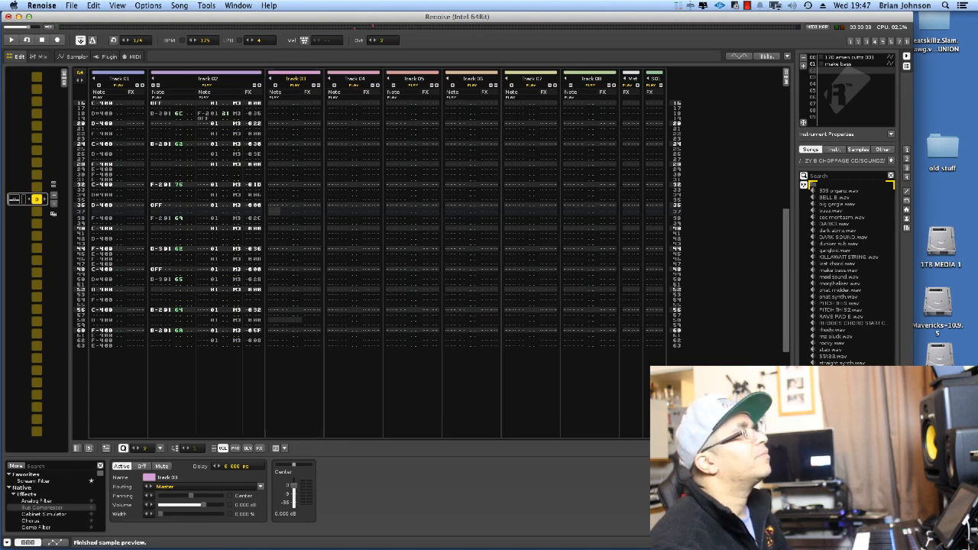
key("Down")
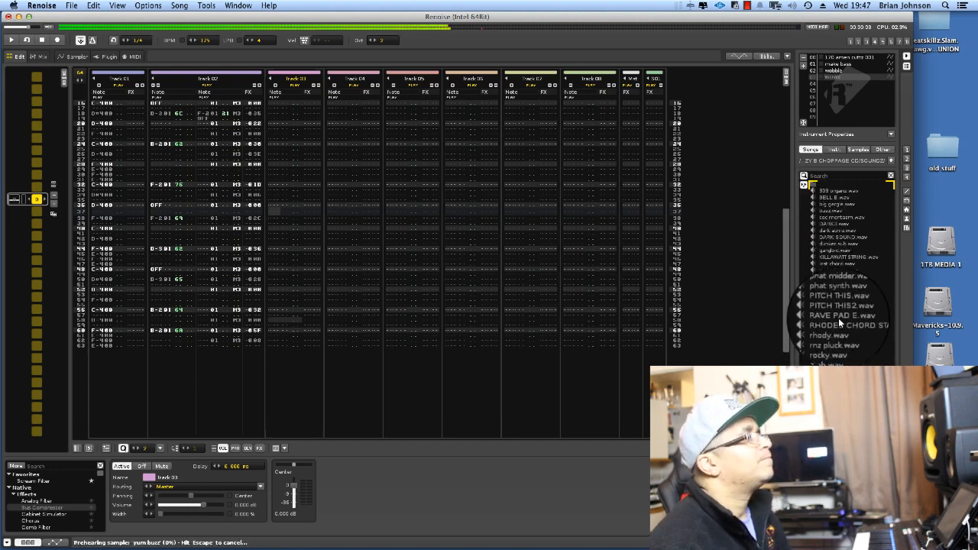
key("Down")
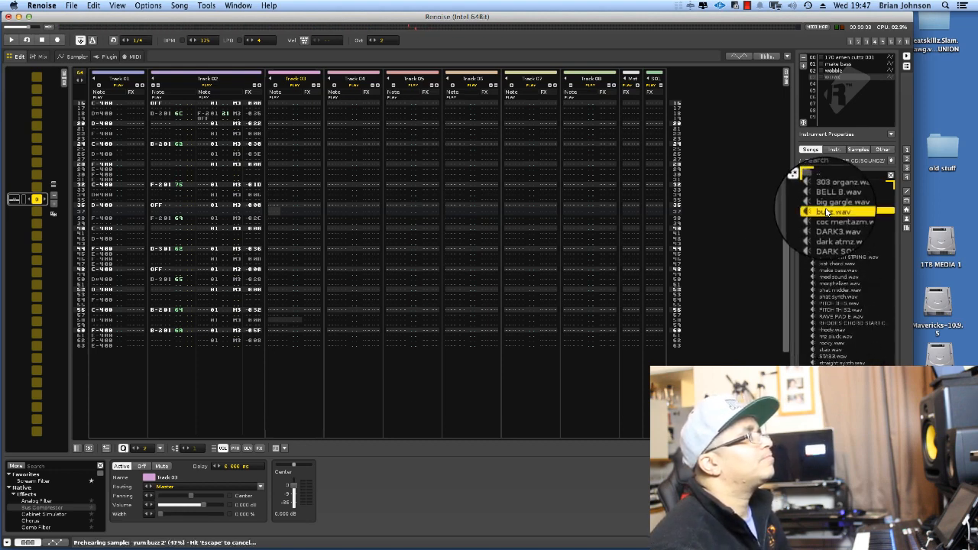
key("Up")
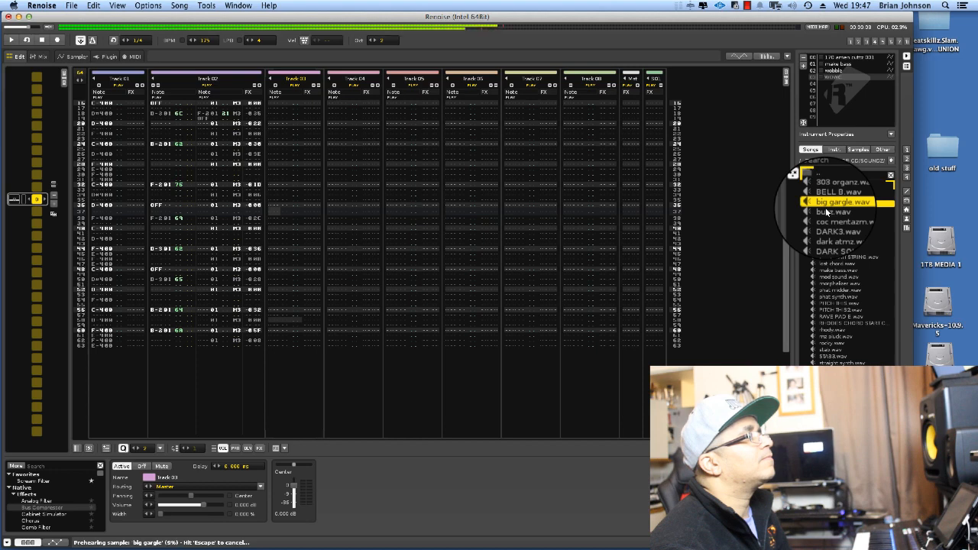
left_click(831, 200)
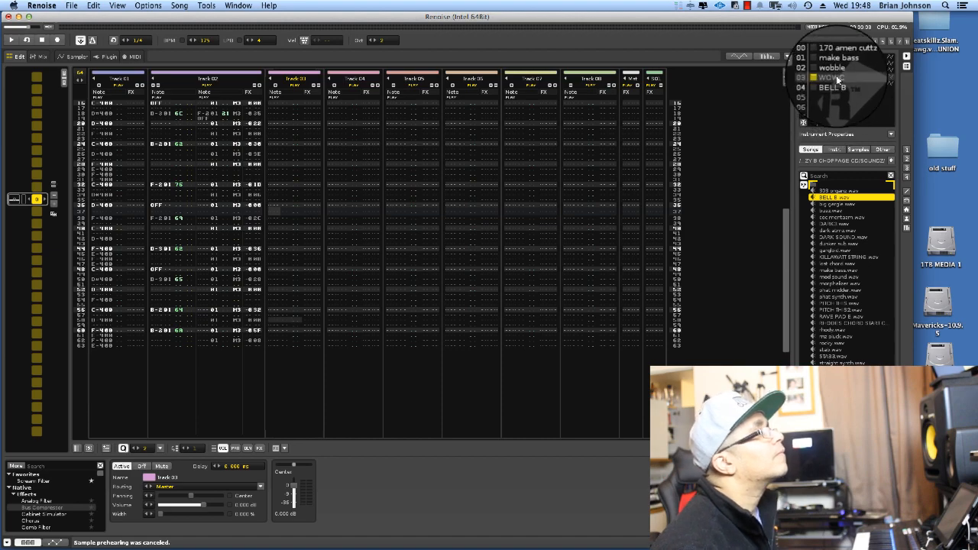
Play the pattern with BELL B selected, and replace it in slot 04 with darkcore.wav from the DARK SOUNDS folder.
key("space")
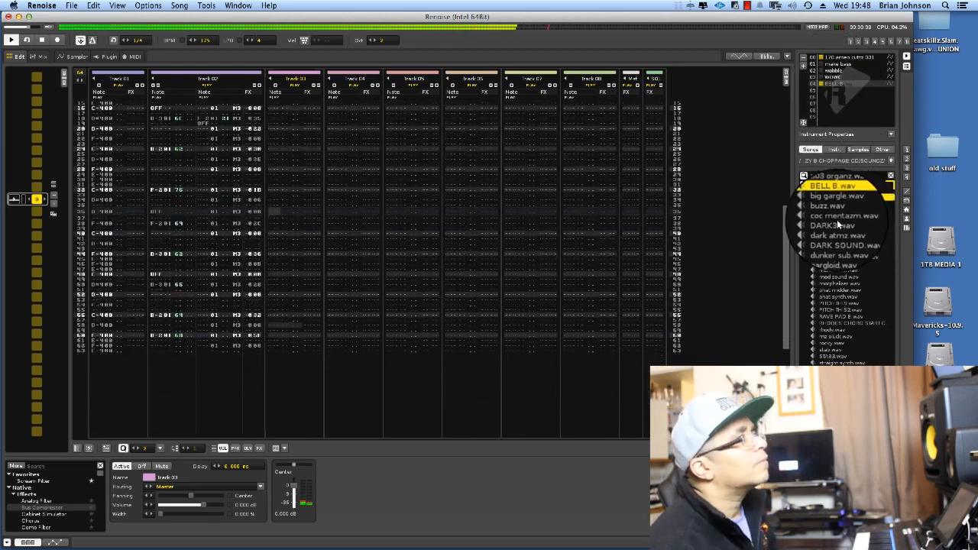
double_click(824, 184)
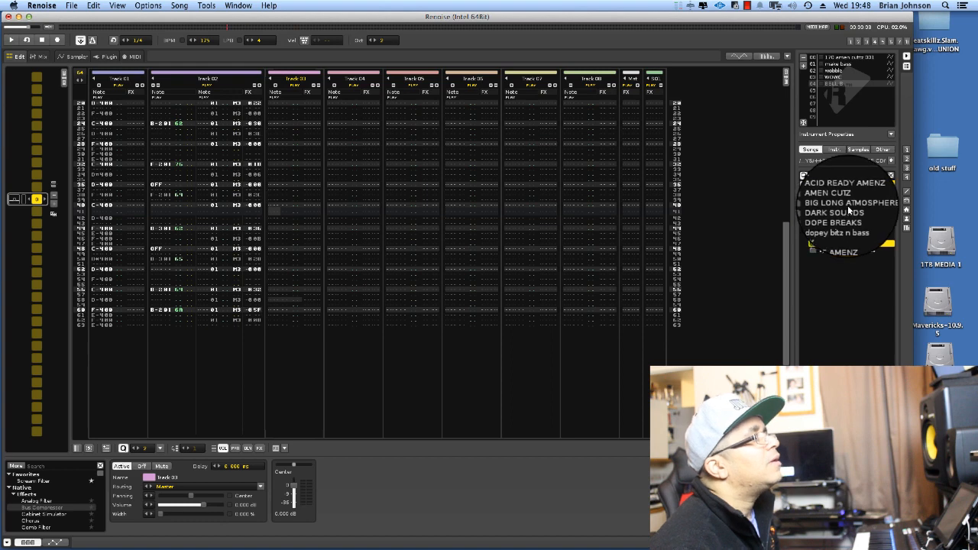
double_click(843, 207)
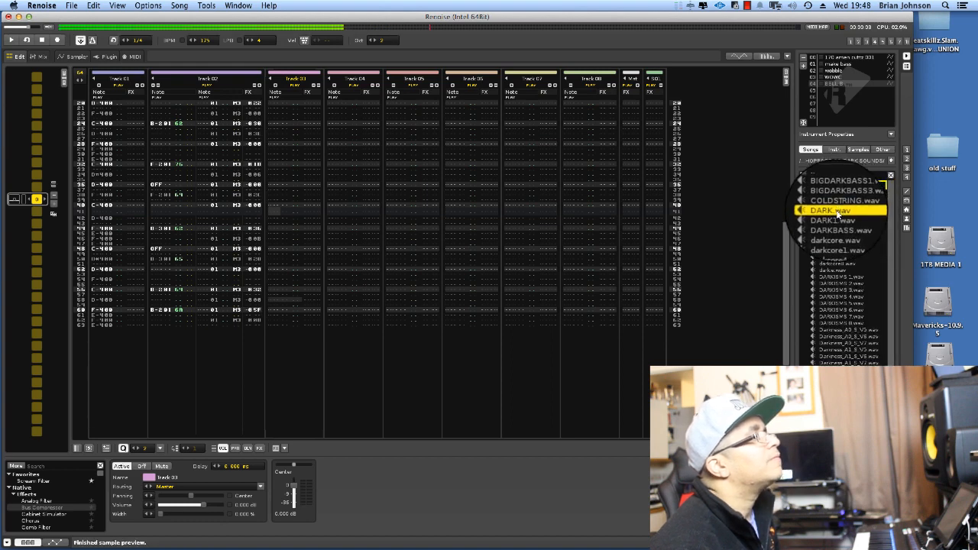
left_click(836, 229)
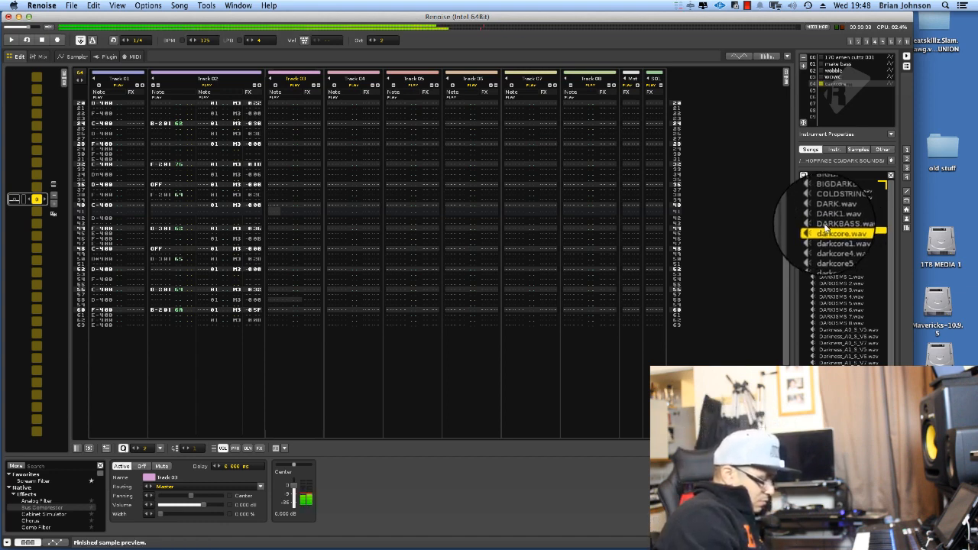
Play the pattern to try out the darkcore sound and put the cursor back in Track 03.
key("space")
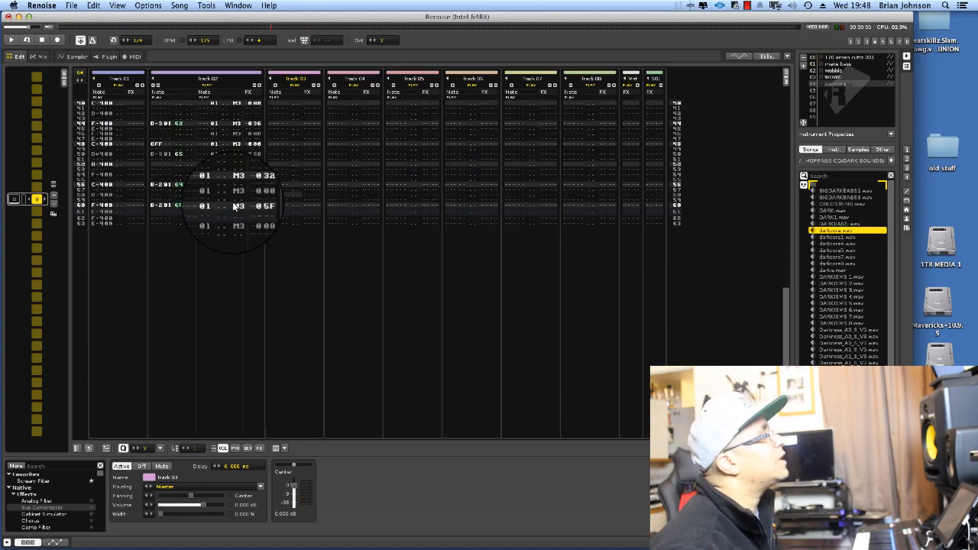
left_click(273, 207)
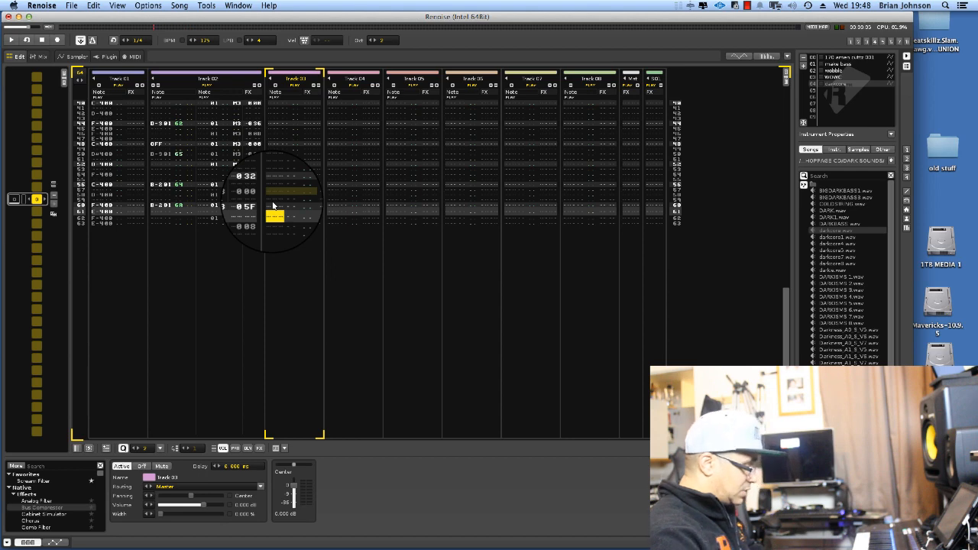
key("space")
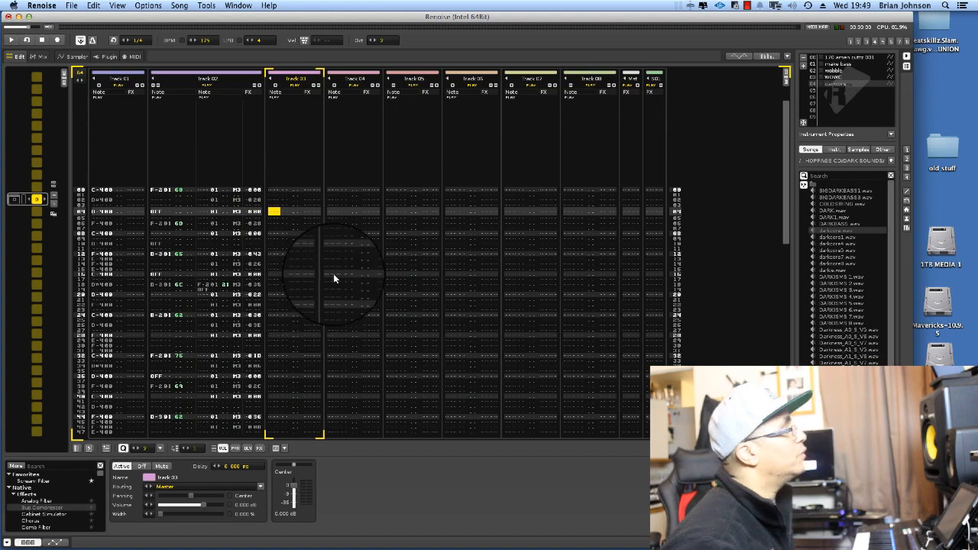
Record a darkcore line of F-3, D-4 and B-3 notes with note-offs into Track 03 while the pattern plays.
key("space")
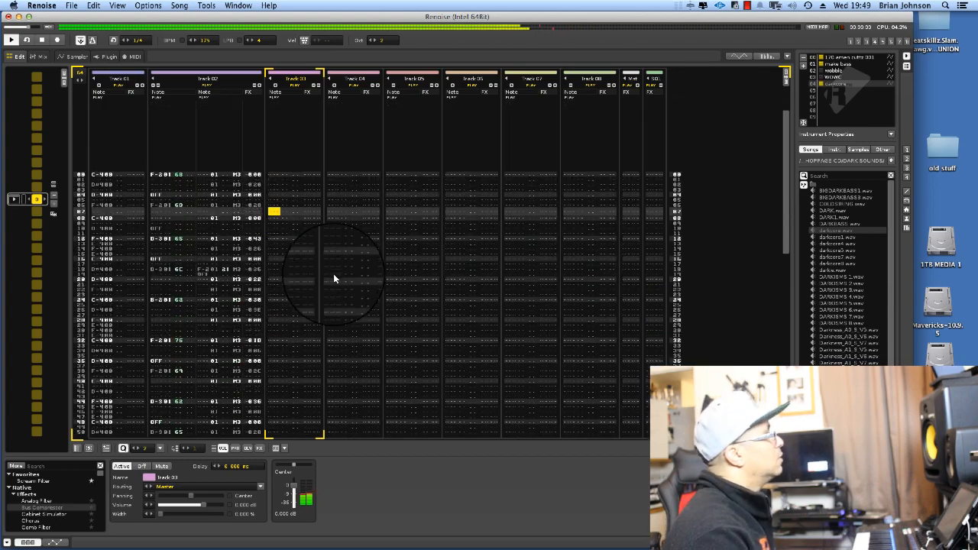
key("Escape")
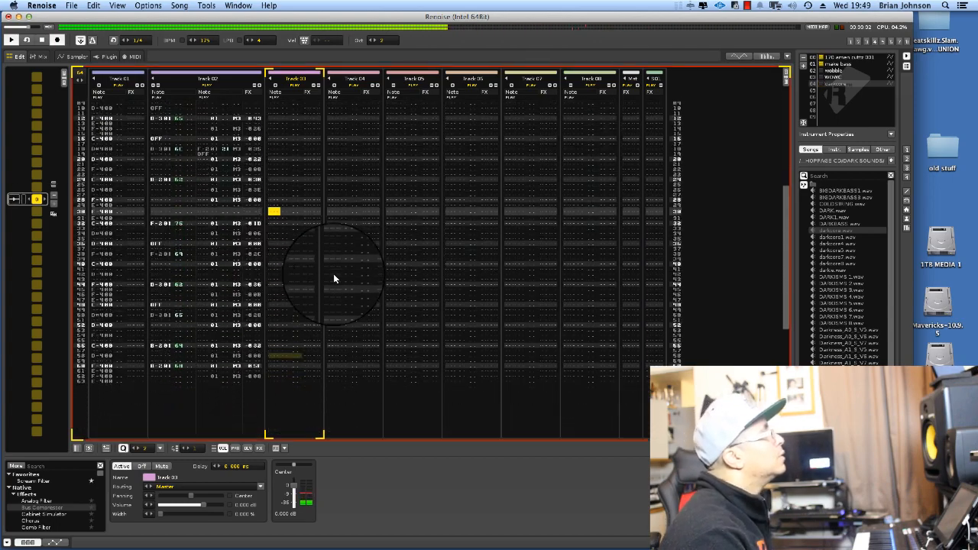
key("r")
key("r")
key("o")
key("o")
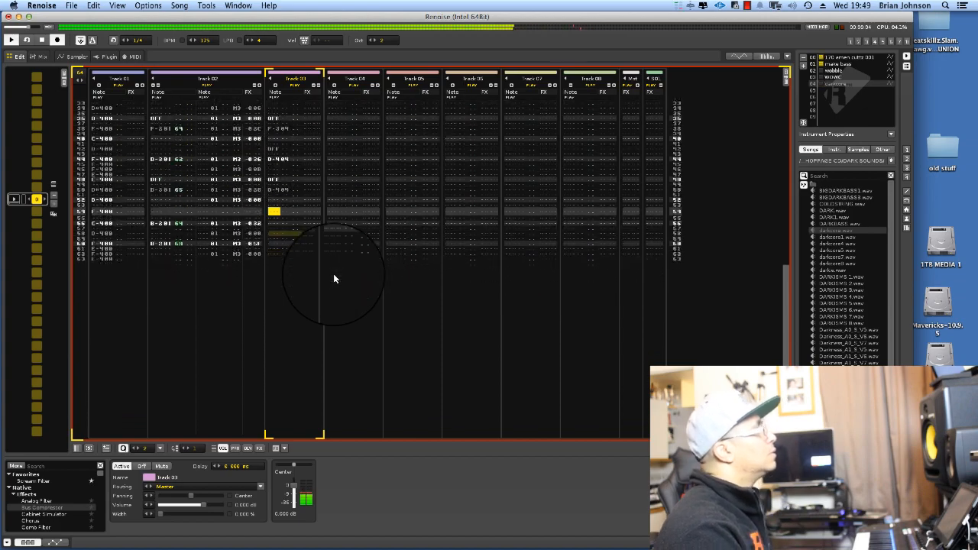
key("u")
key("u")
key("r")
key("r")
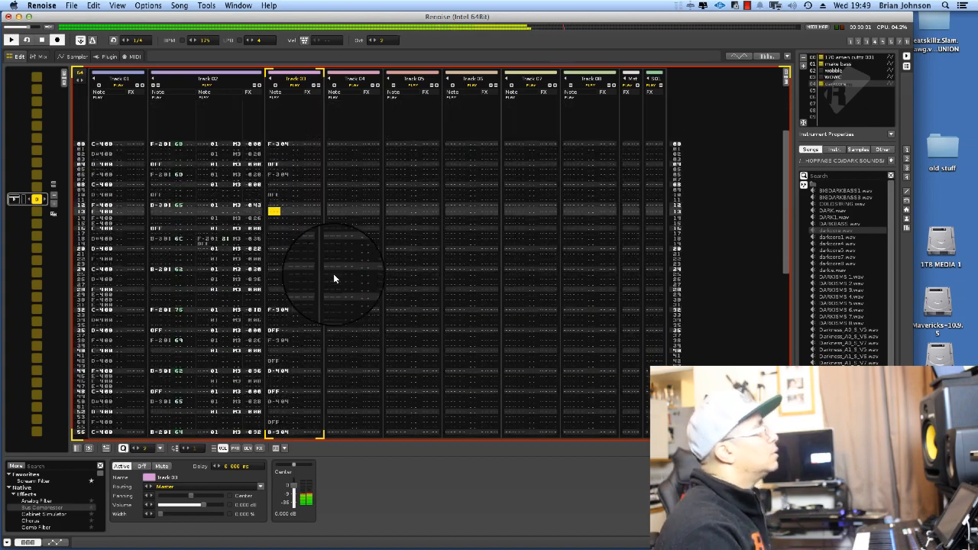
key("o")
key("o")
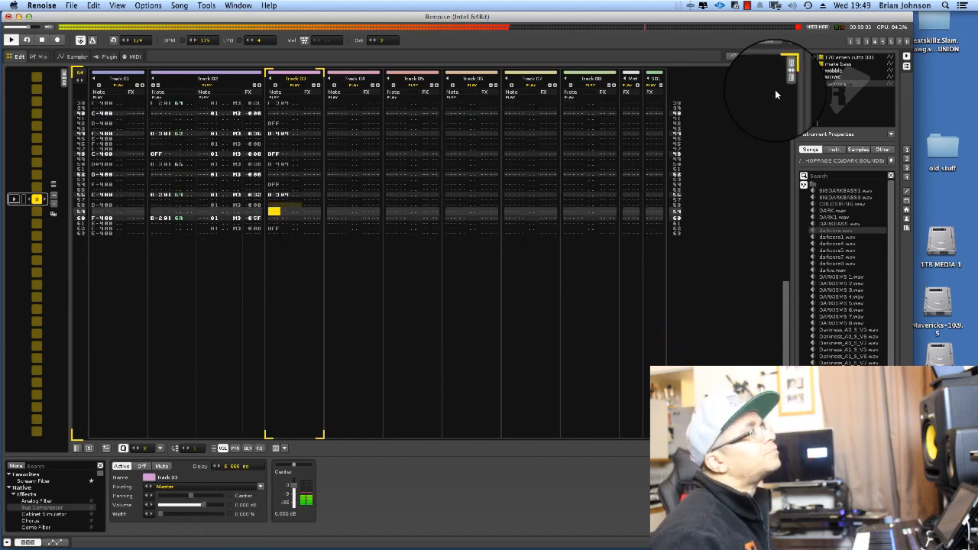
Give the darkcore sample a PingPong loop running from just after 1.2.0 to just before 1.3.0 in its waveform.
left_click(866, 42)
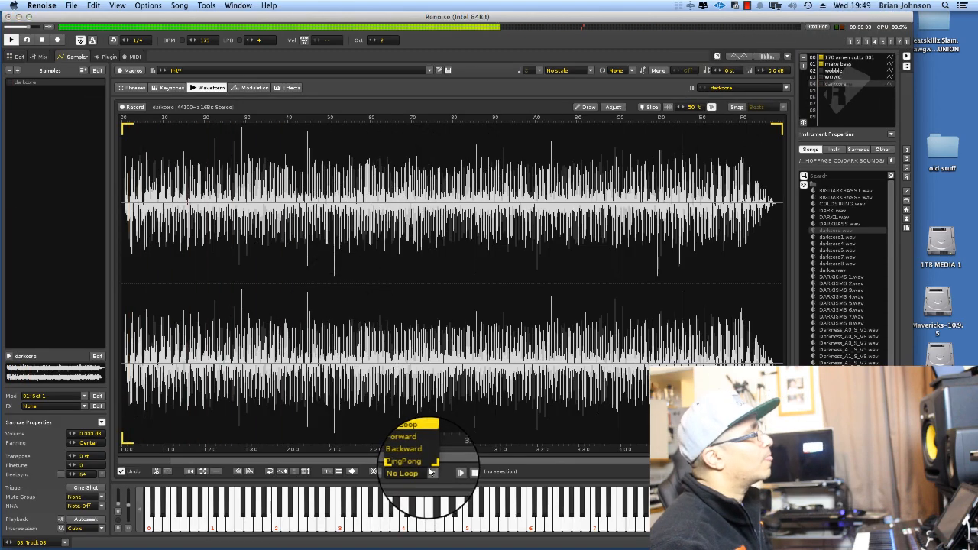
left_click(422, 464)
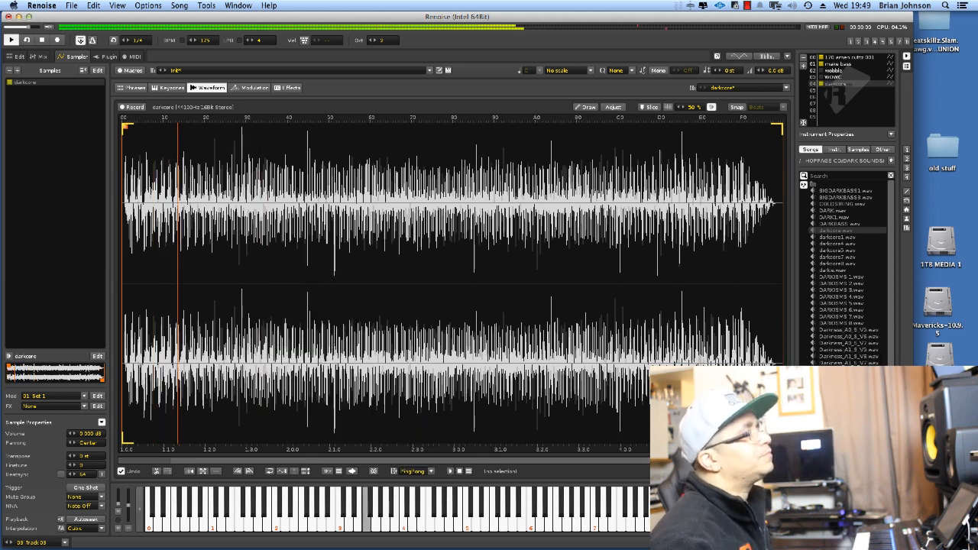
left_click_drag(778, 441, 235, 405)
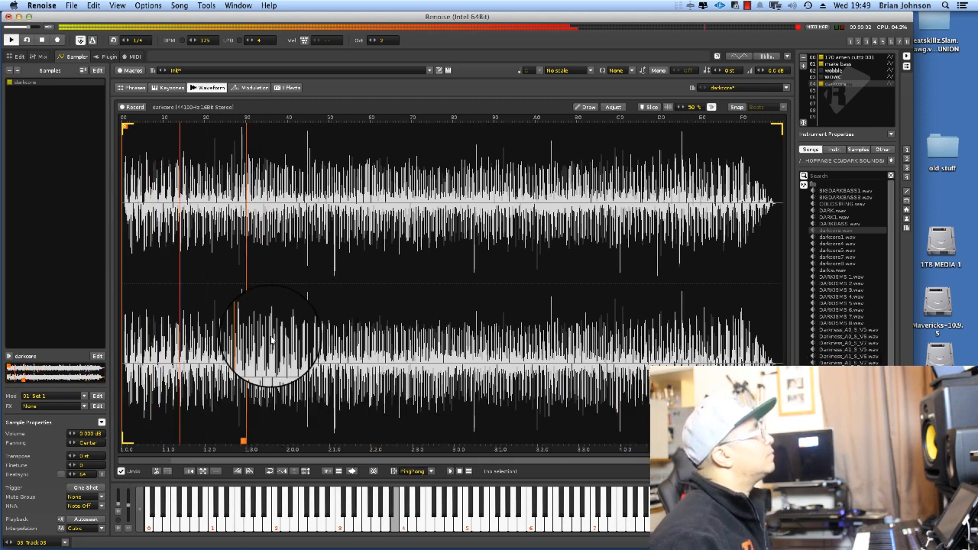
mouse_move(125, 127)
left_mouse_down()
mouse_move(200, 125)
mouse_move(216, 142)
left_mouse_up()
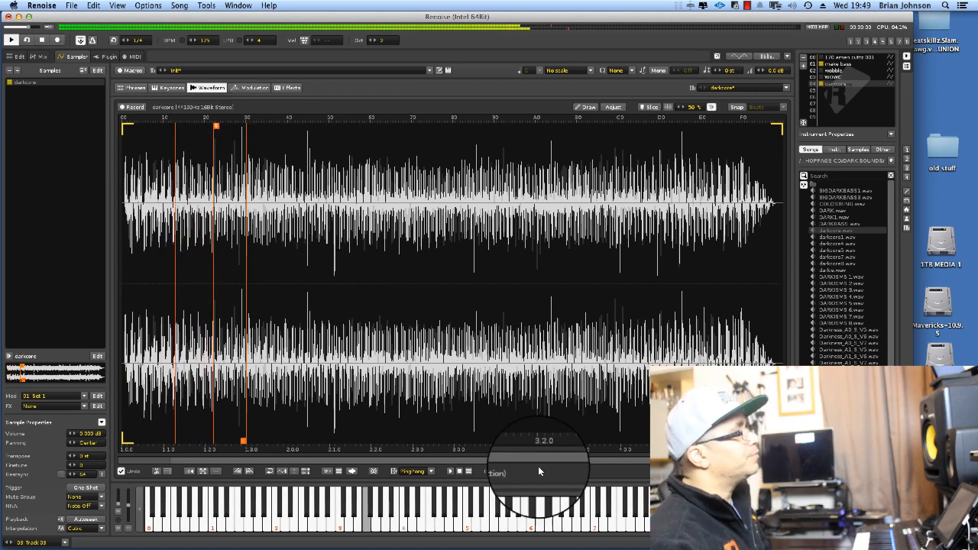
left_click(432, 471)
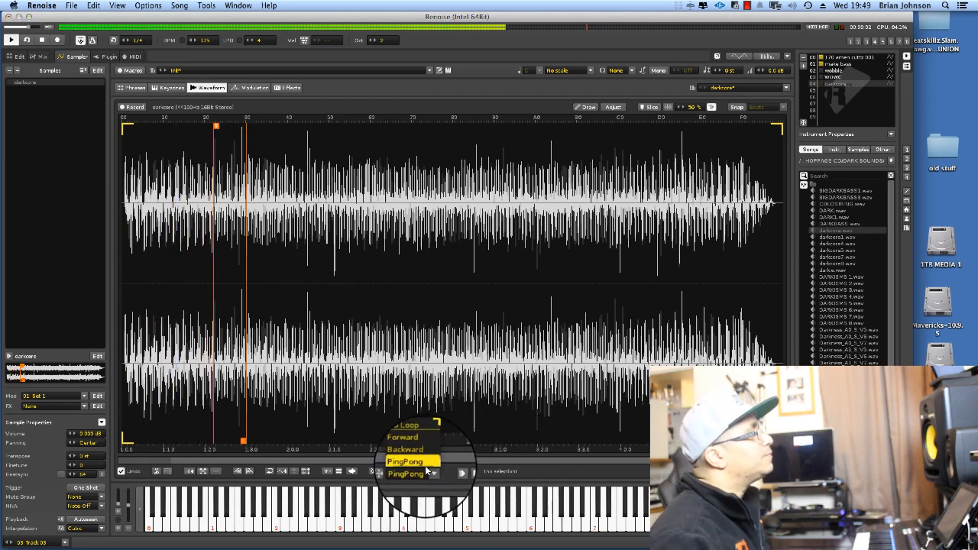
left_click(413, 468)
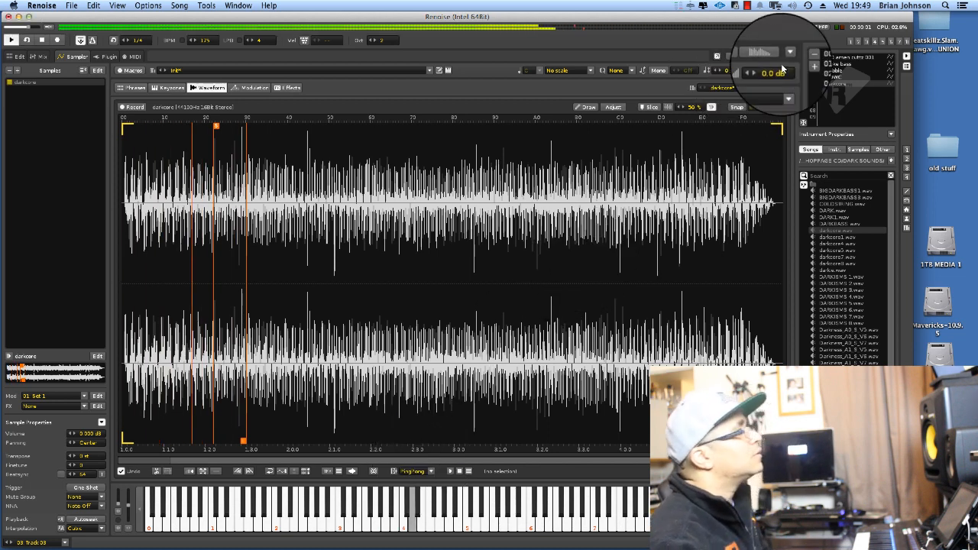
Add a volume AHDSR envelope to the darkcore instrument with 0.0 ms attack and 347 ms release, and return to the pattern.
left_click(858, 42)
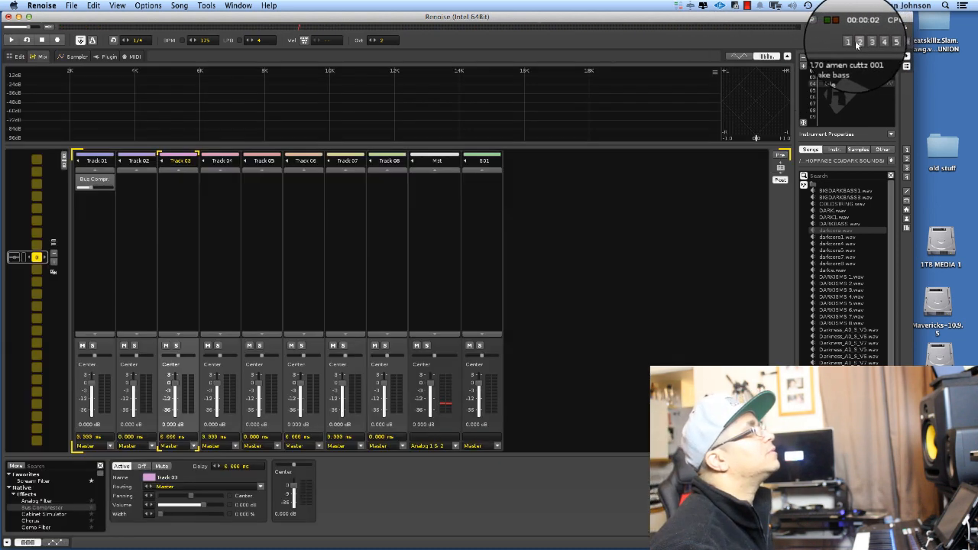
left_click(864, 43)
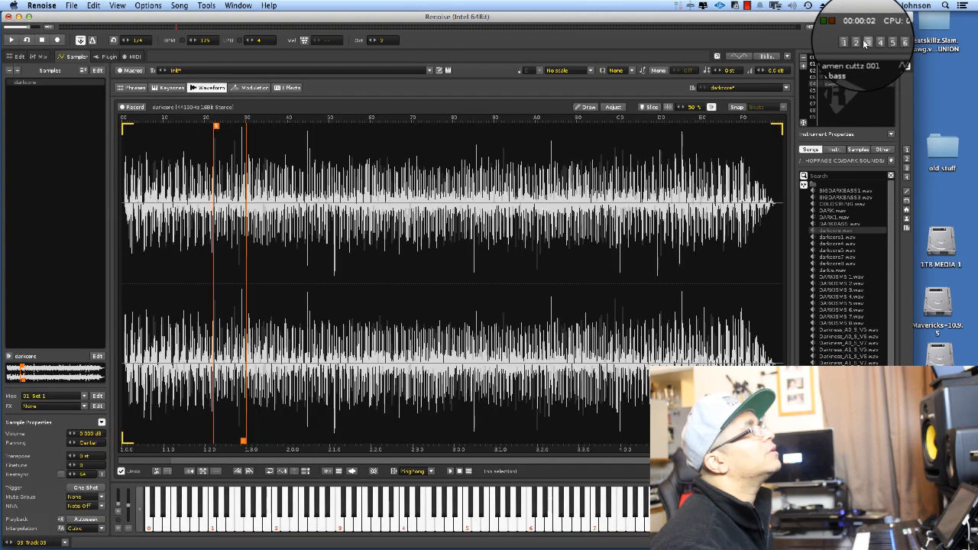
left_click(250, 87)
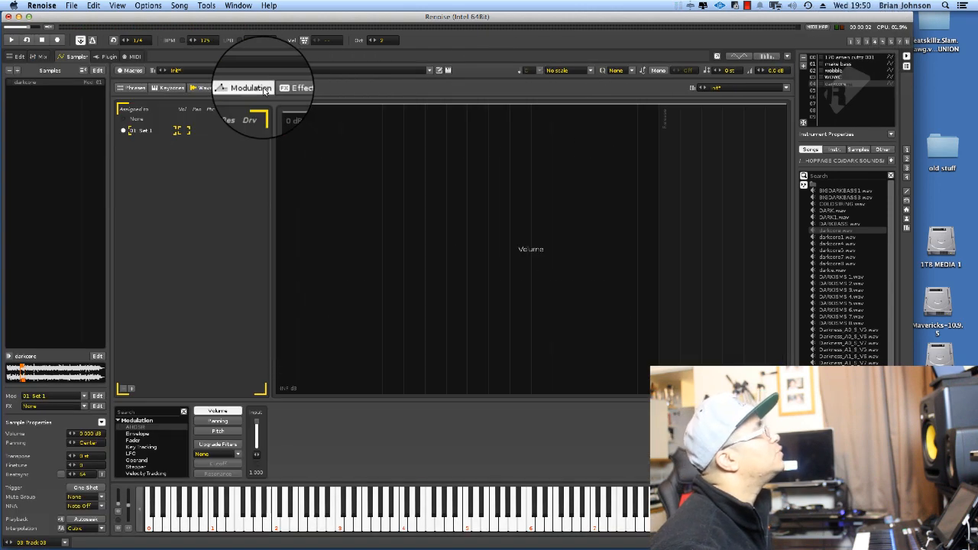
double_click(151, 426)
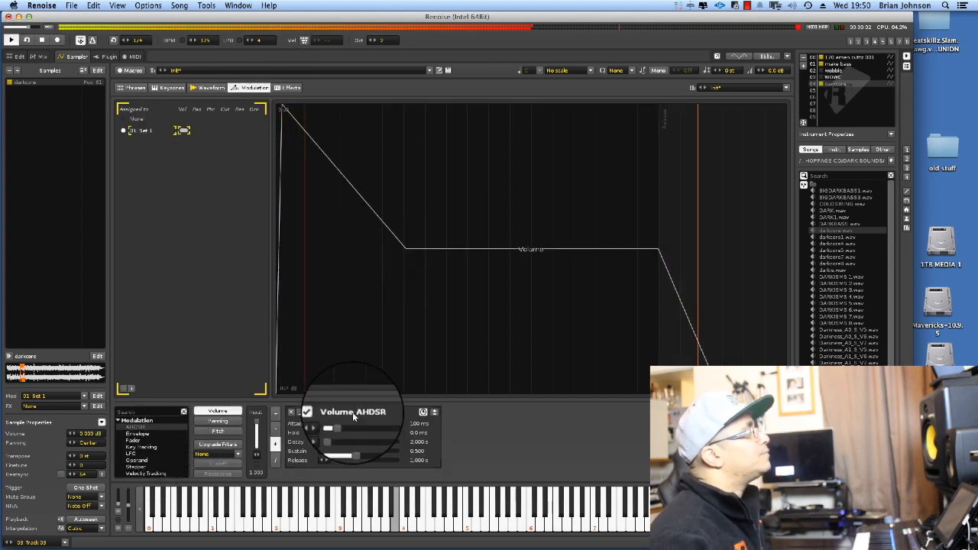
left_click_drag(342, 423, 332, 424)
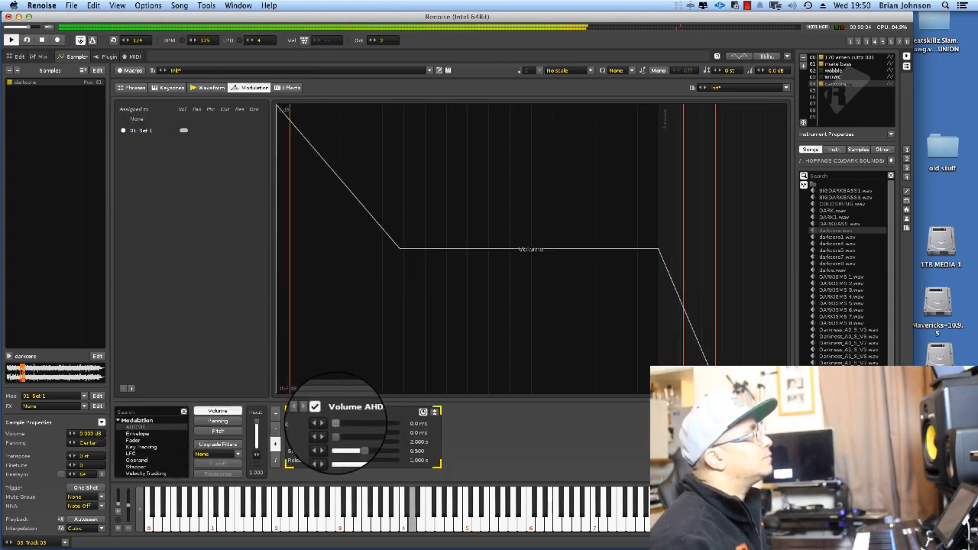
left_click_drag(347, 459, 341, 459)
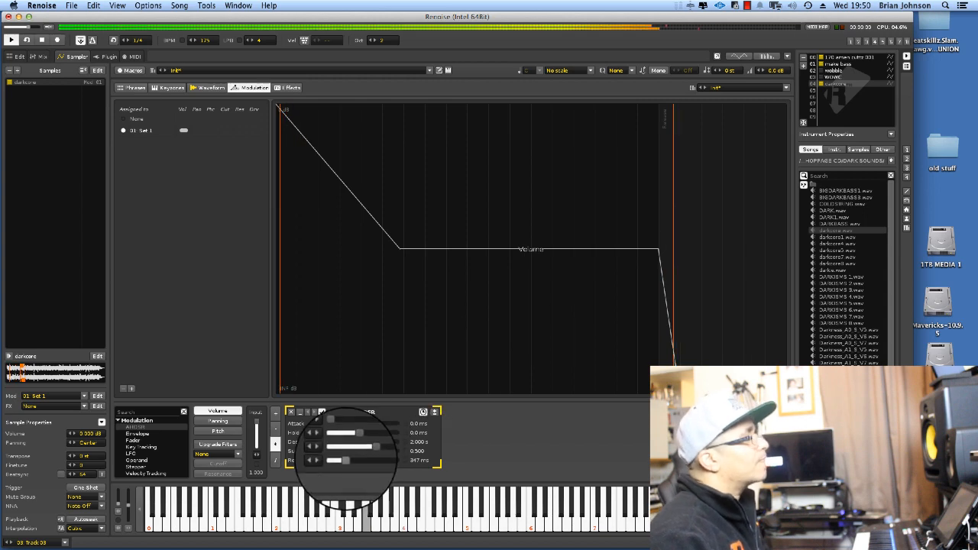
left_click(850, 42)
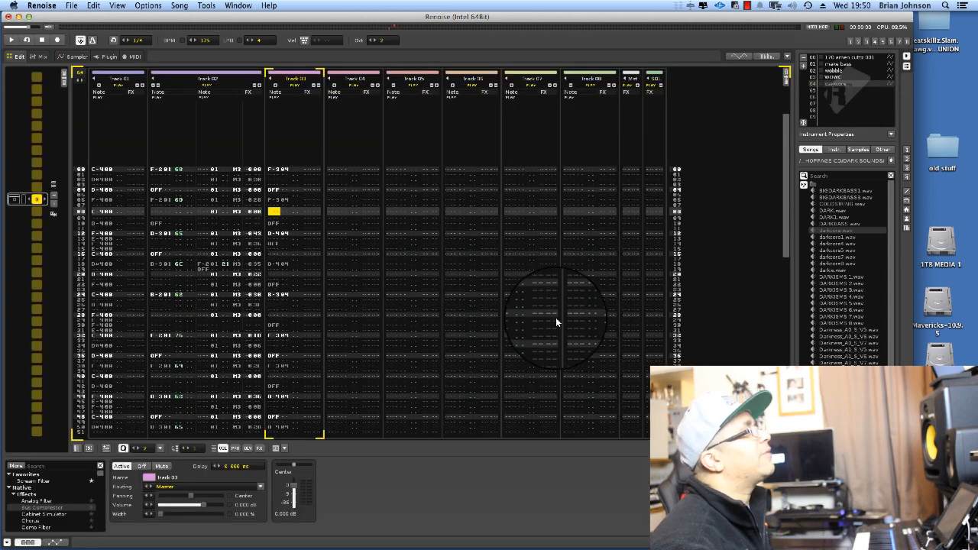
Add the native Reverb and Delay effects to Track 03 and play the pattern to hear them.
left_click(50, 468)
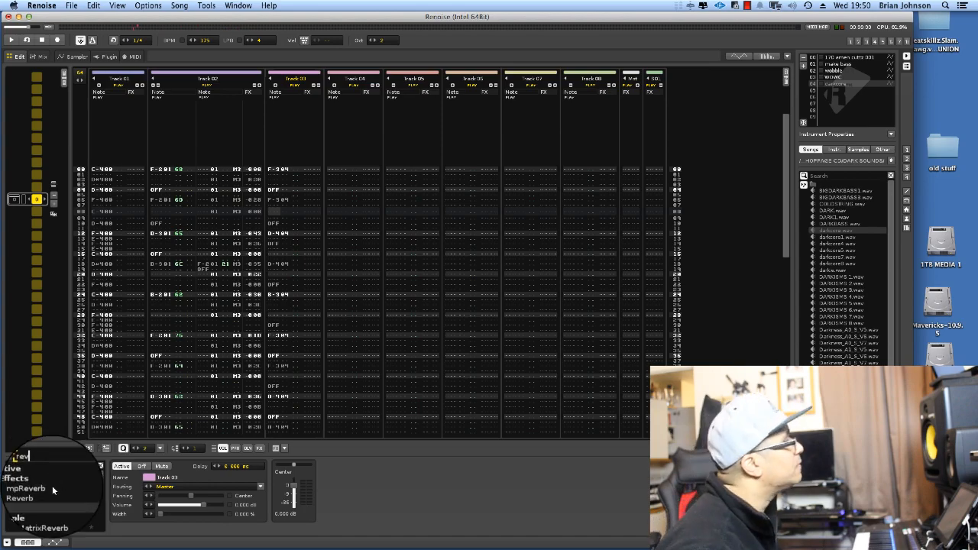
double_click(46, 492)
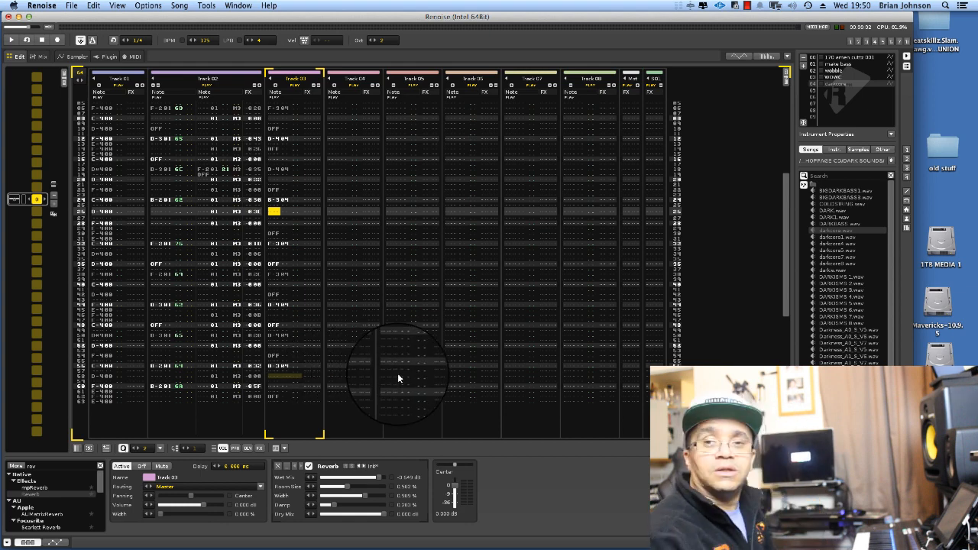
key("space")
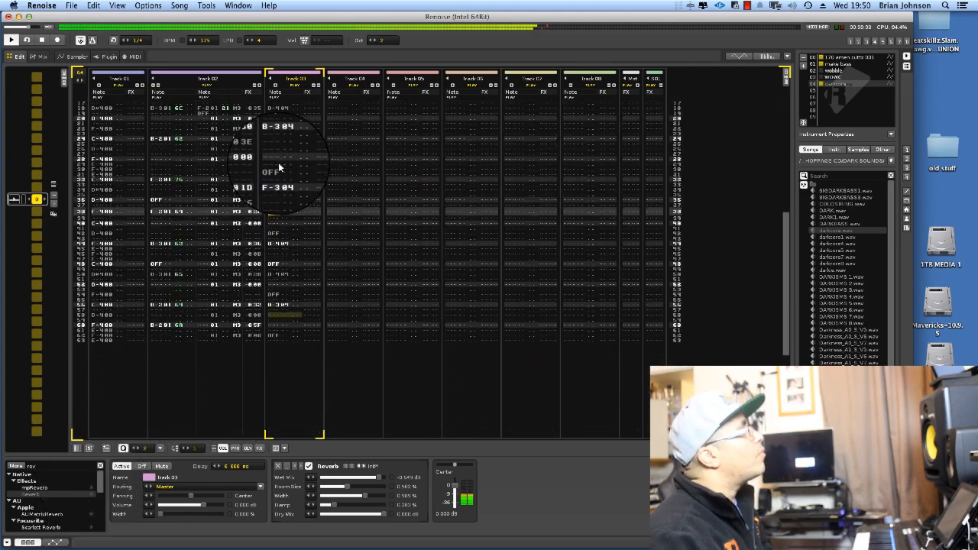
left_click(34, 466)
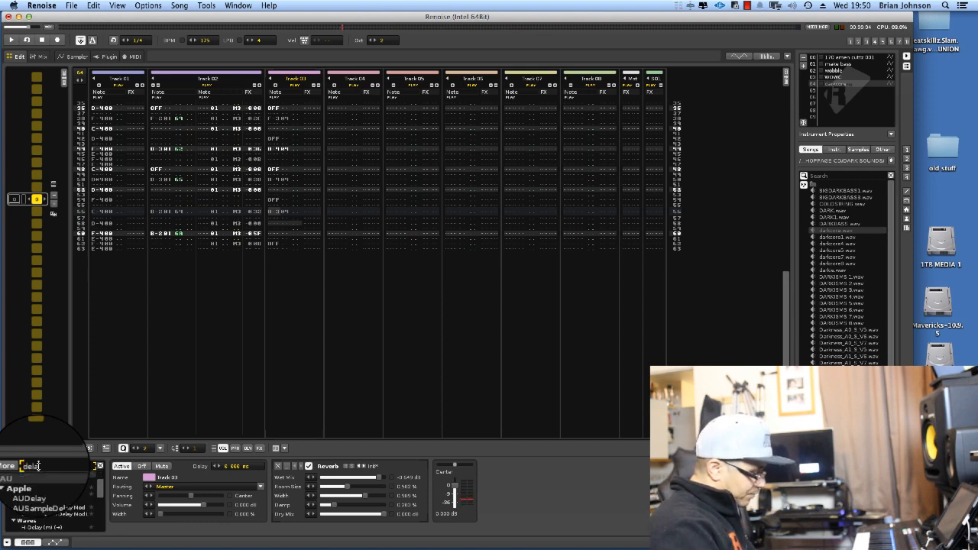
key("Return")
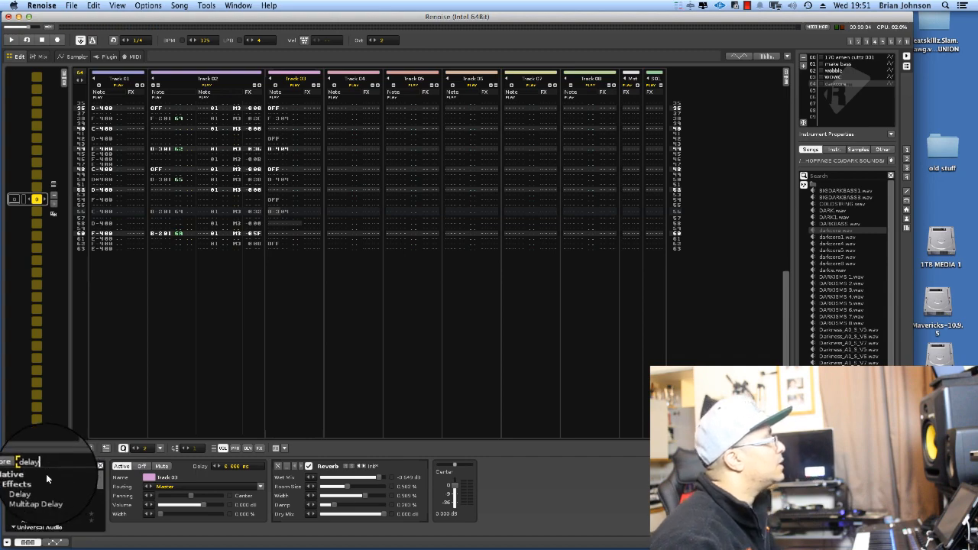
double_click(35, 488)
key("space")
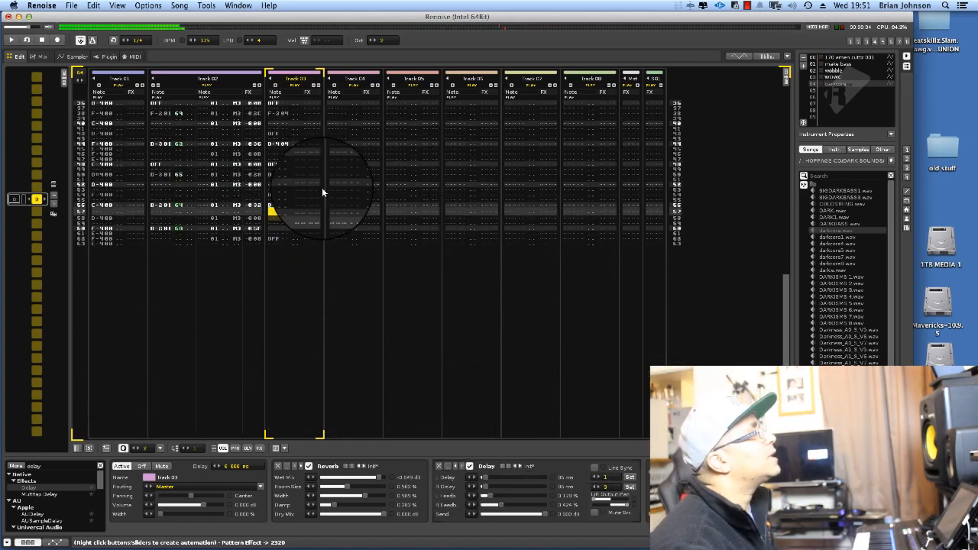
Put the cursor in Track 04 and audition the DARKISMS, Darkness, DARKNOISE and DARK SOUND samples.
left_click(322, 193)
scroll(837, 252, "down", 2)
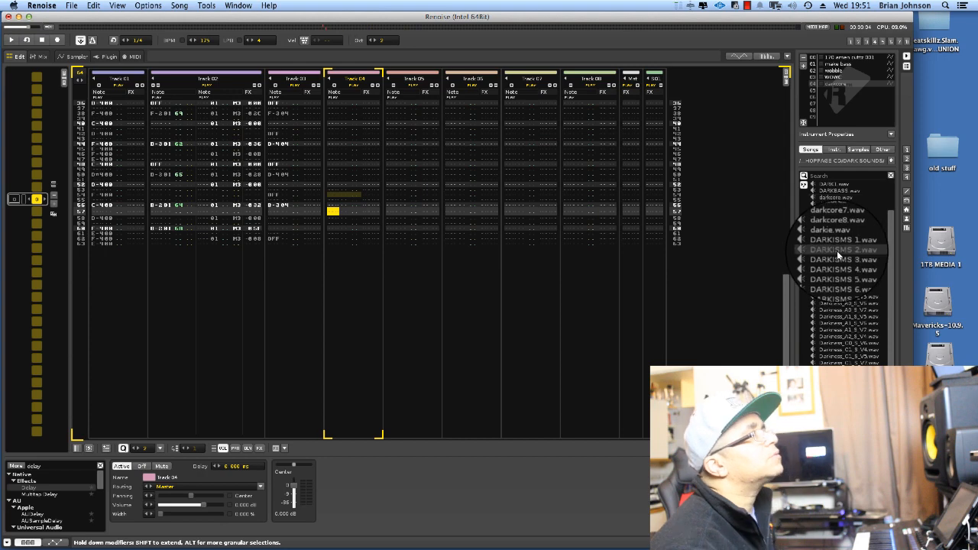
left_click(837, 250)
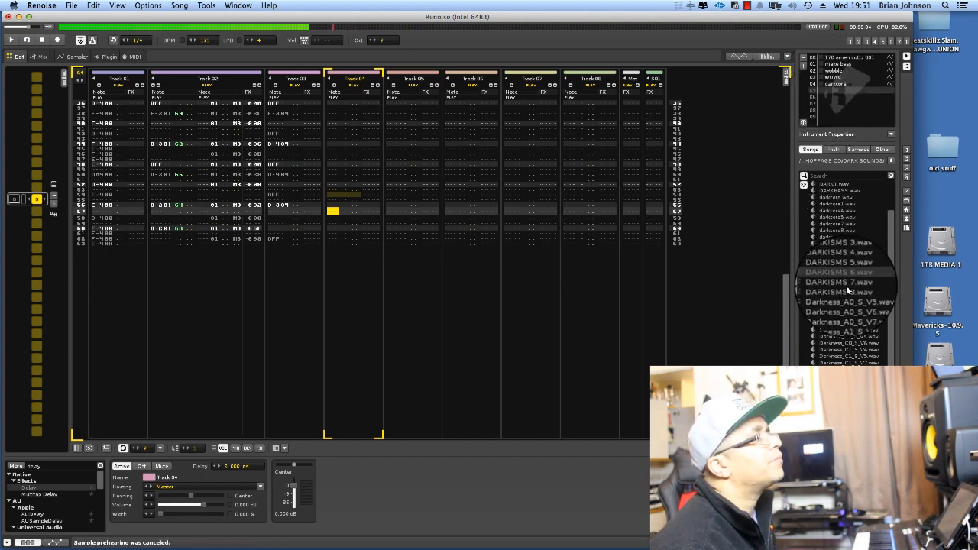
left_click(843, 306)
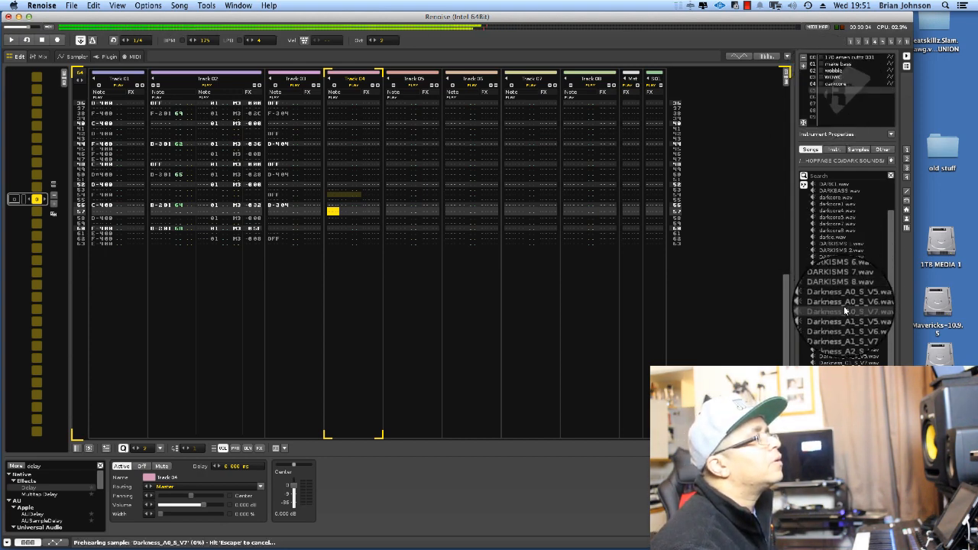
left_click(840, 328)
left_click(839, 297)
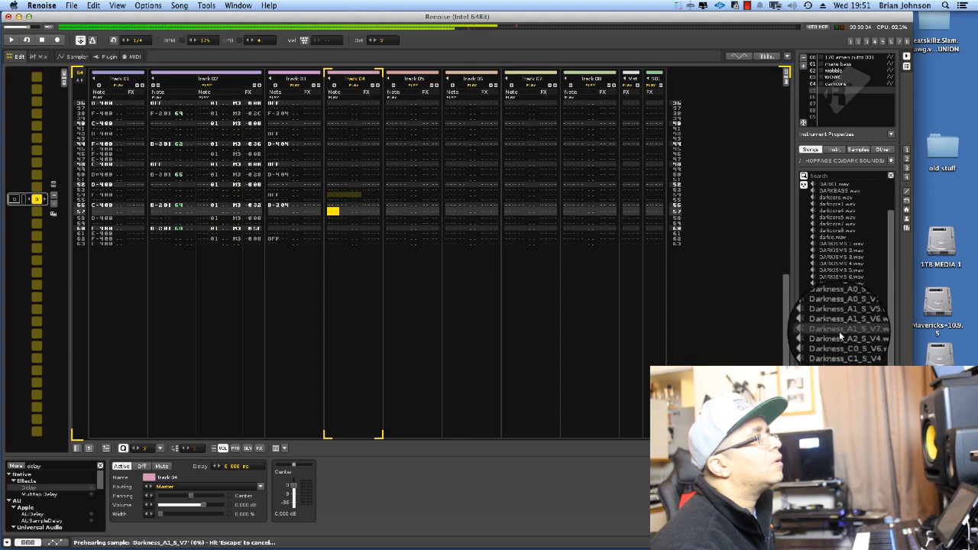
left_click(841, 347)
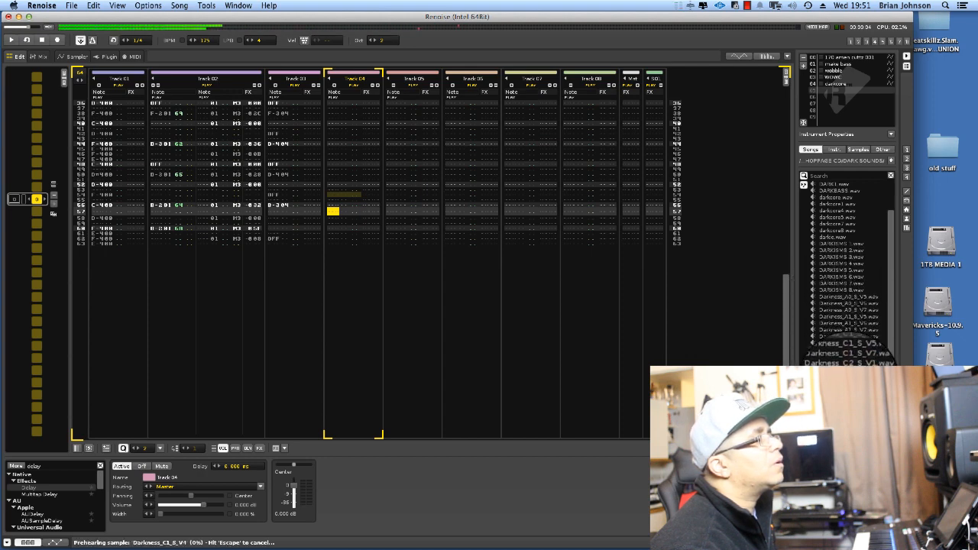
left_click(841, 403)
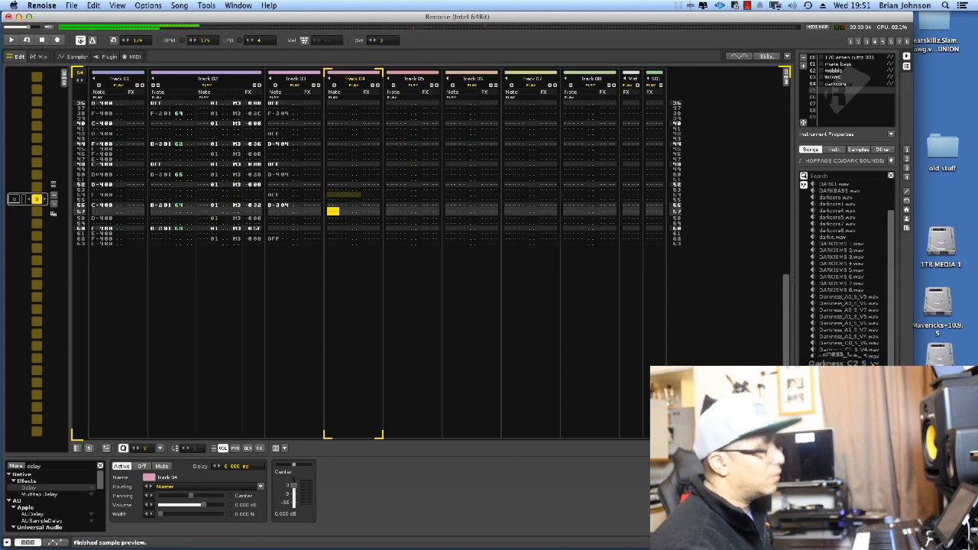
left_click(843, 403)
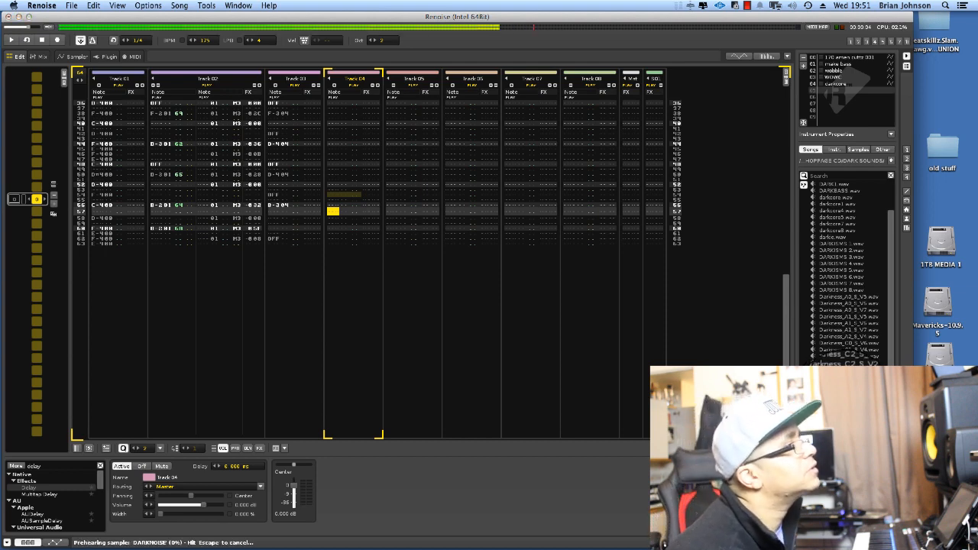
left_click(852, 407)
left_click(850, 413)
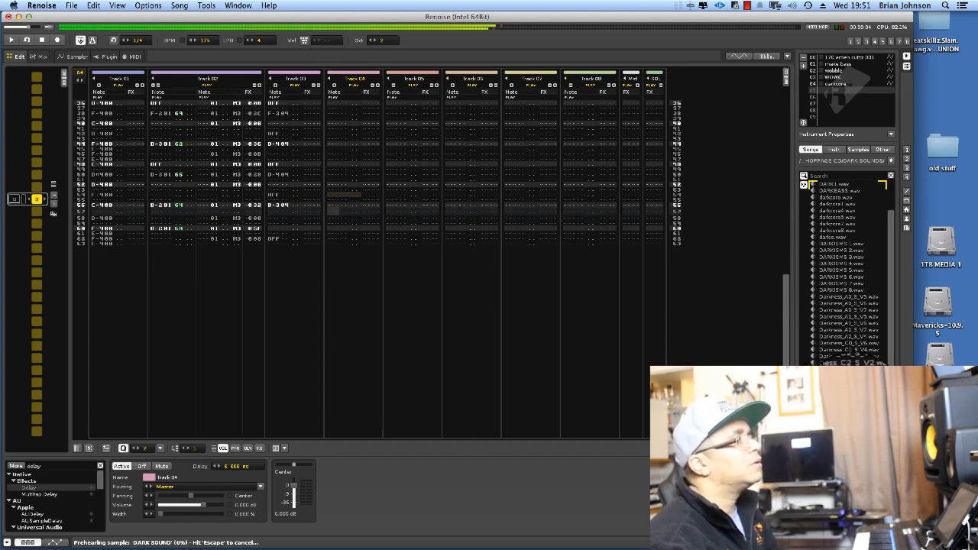
Load another dark sample into instrument slot 05 and set the keyboard octave to 3 to try it against the playing pattern.
left_click(852, 407)
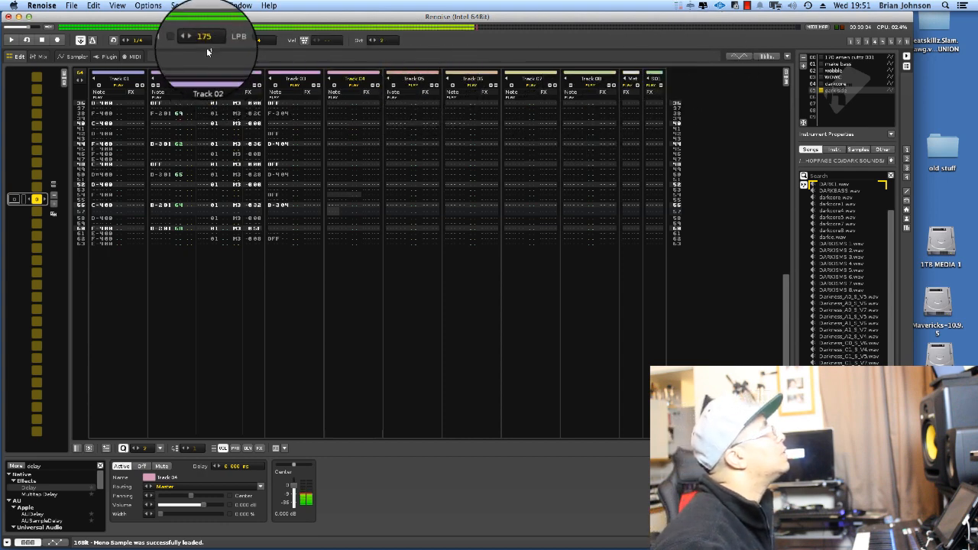
left_click(374, 42)
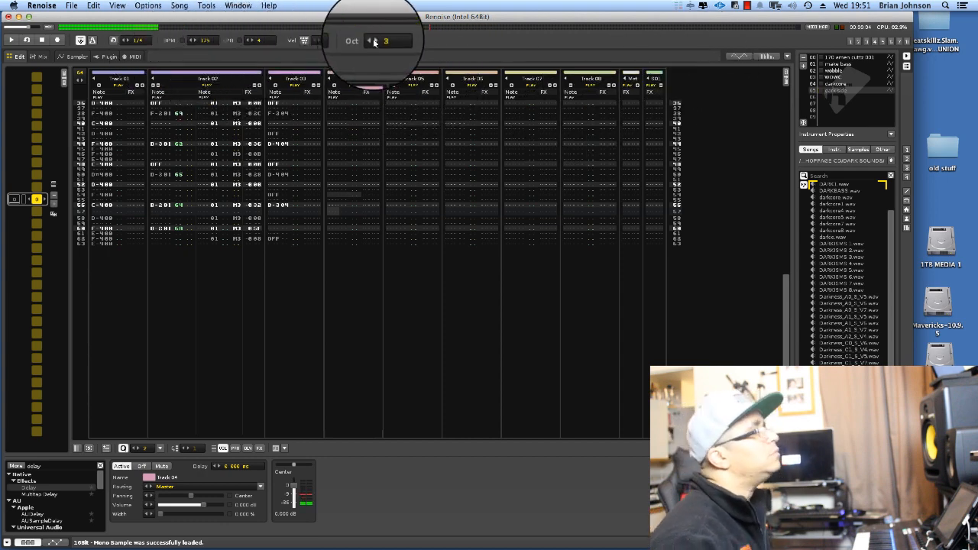
key("space")
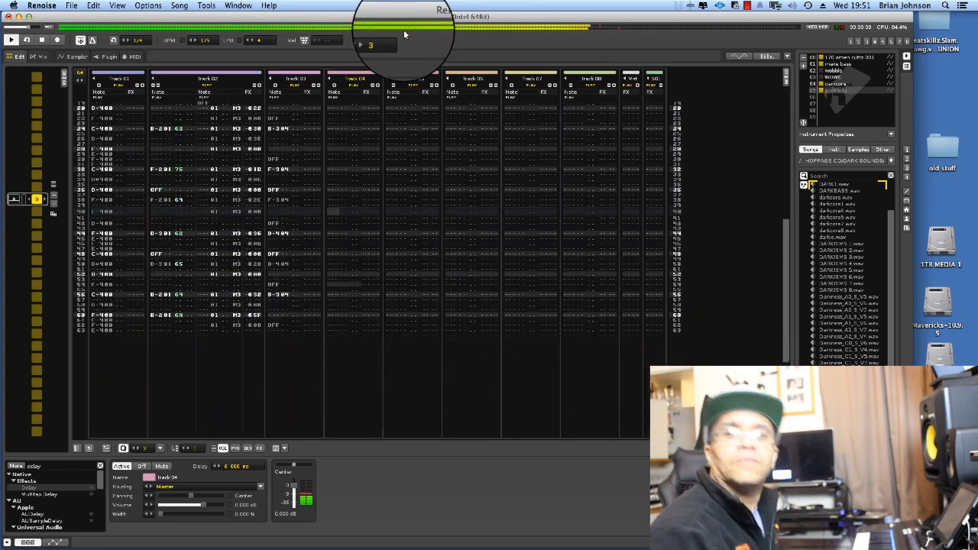
Record C-4 notes of instrument 05 with note-offs into Track 04, starting at lines 00, 32 and 60, while the pattern plays.
key("Escape")
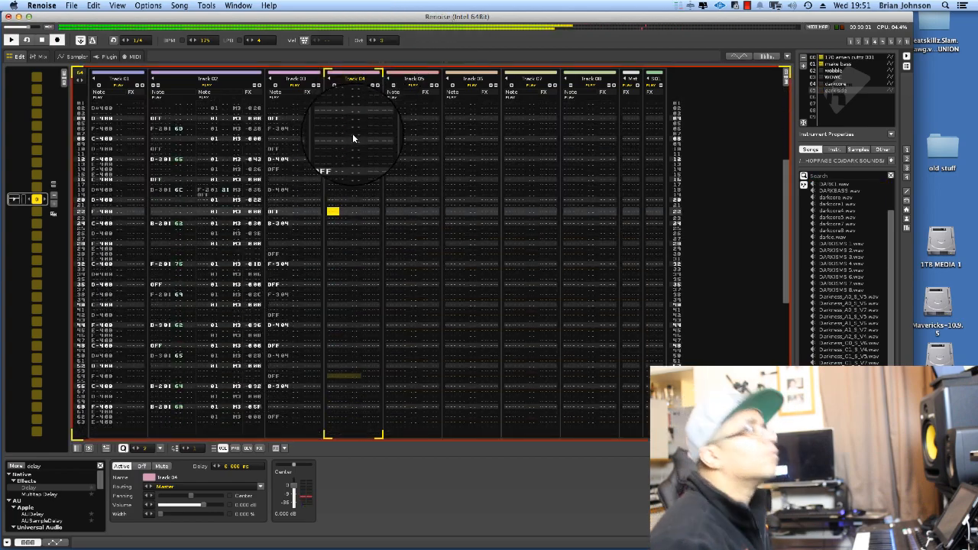
key("q")
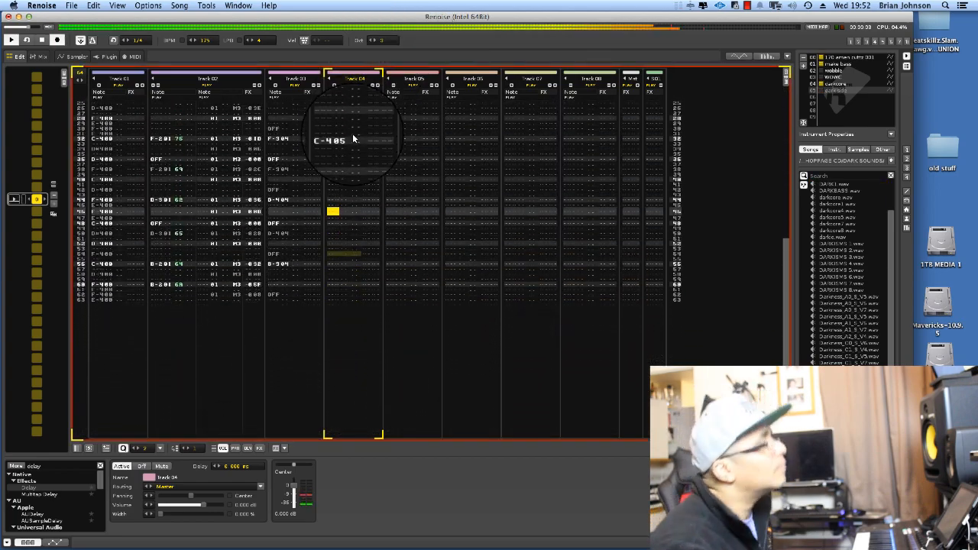
key("q")
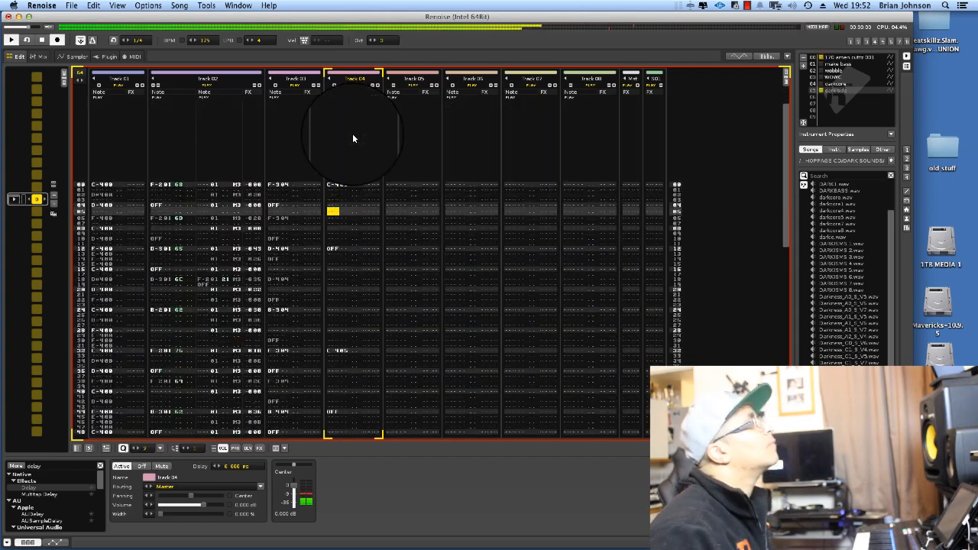
key("Escape")
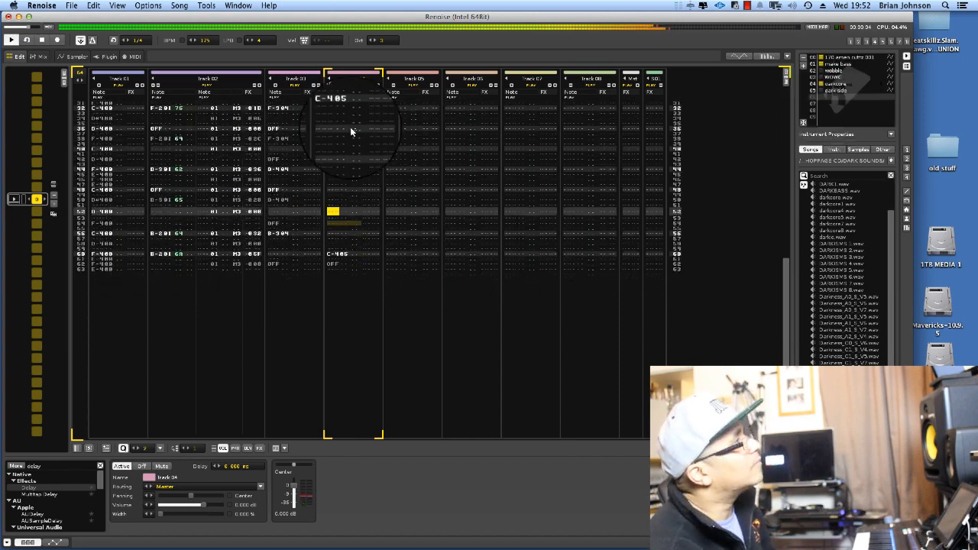
Save the song as "darkside" in the 2015 projects folder.
left_click(71, 5)
left_click(120, 89)
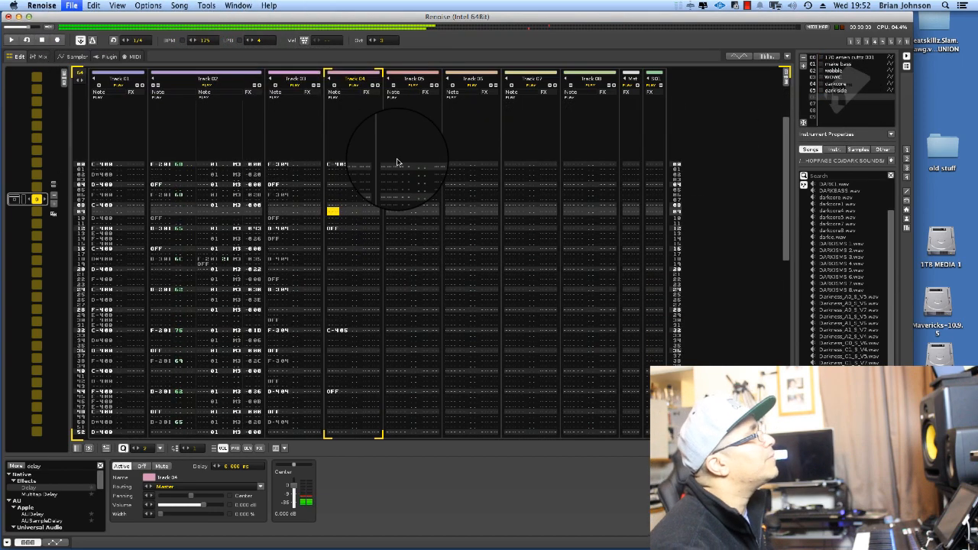
type("da")
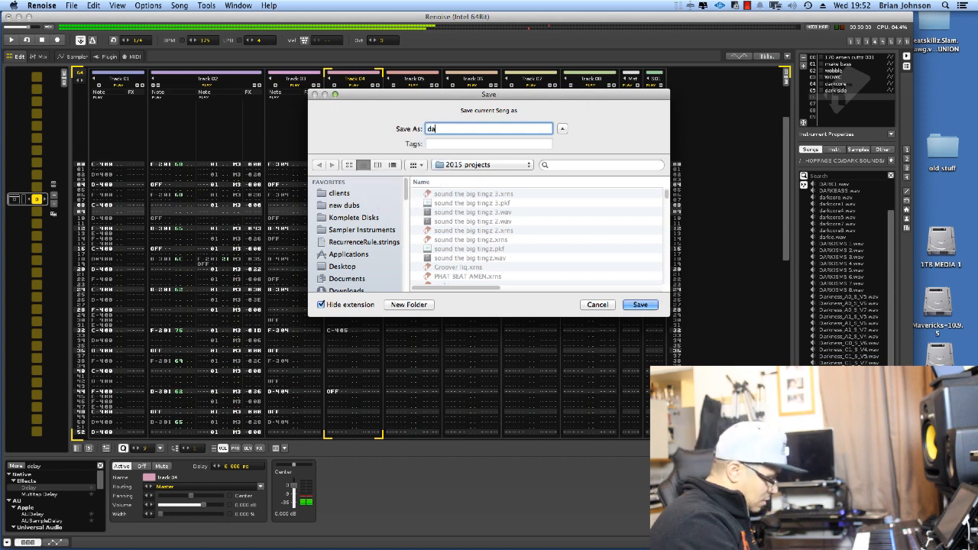
type("rkside")
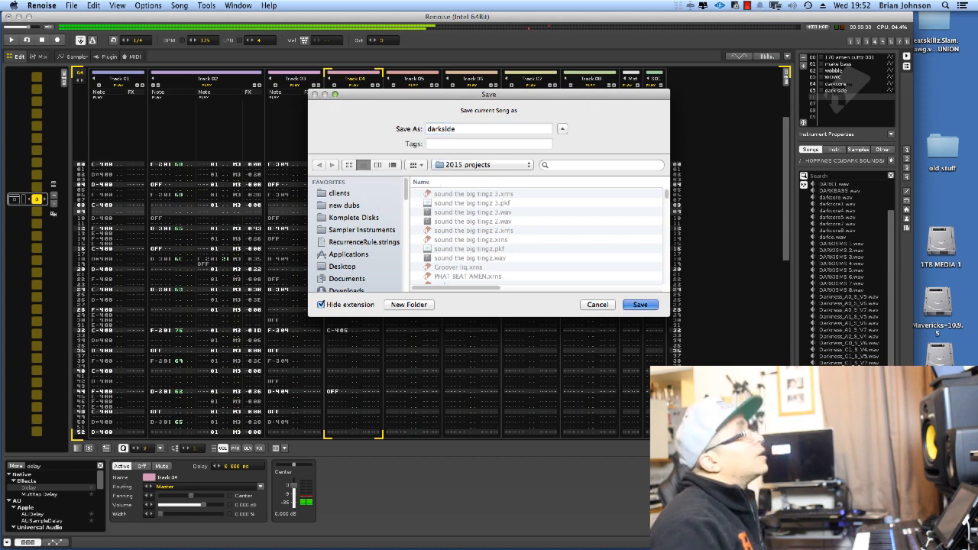
key("Return")
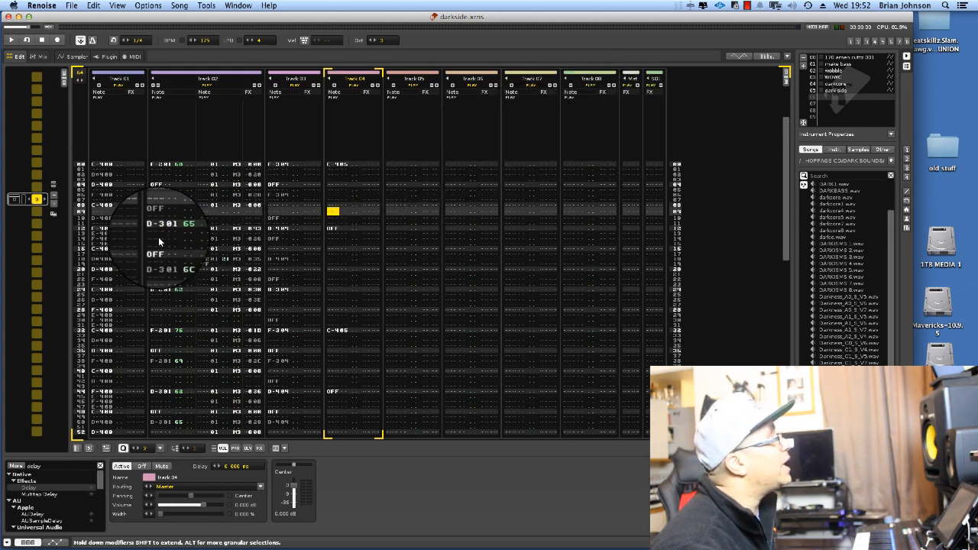
Put the cursor in Track 05, load the DARK SYNTH sample into instrument slot 06 and play the pattern.
left_click(298, 219)
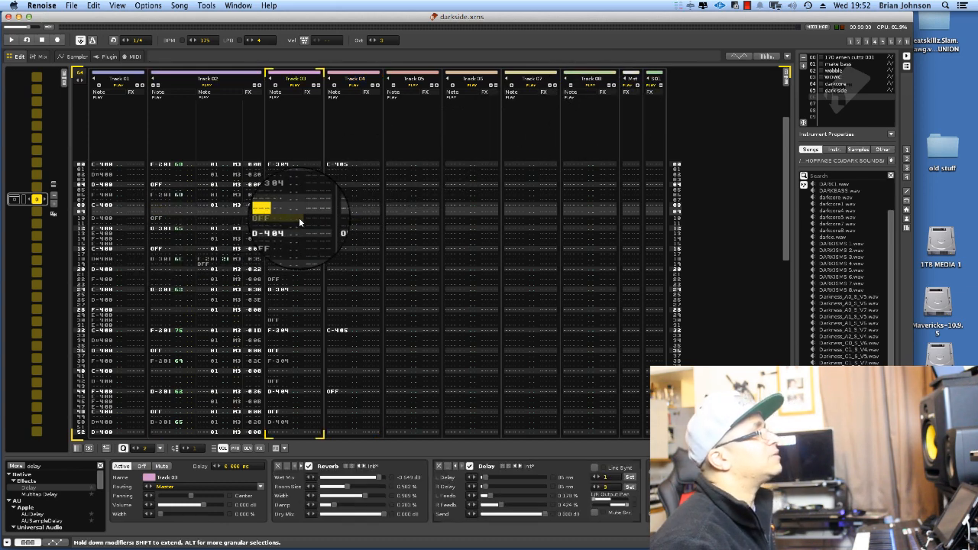
key("Tab")
key("Tab")
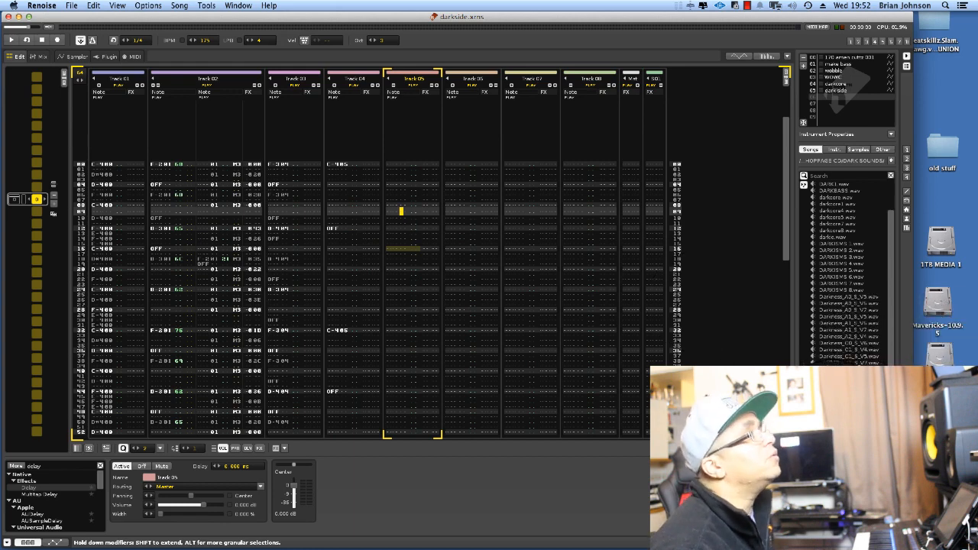
left_click(831, 405)
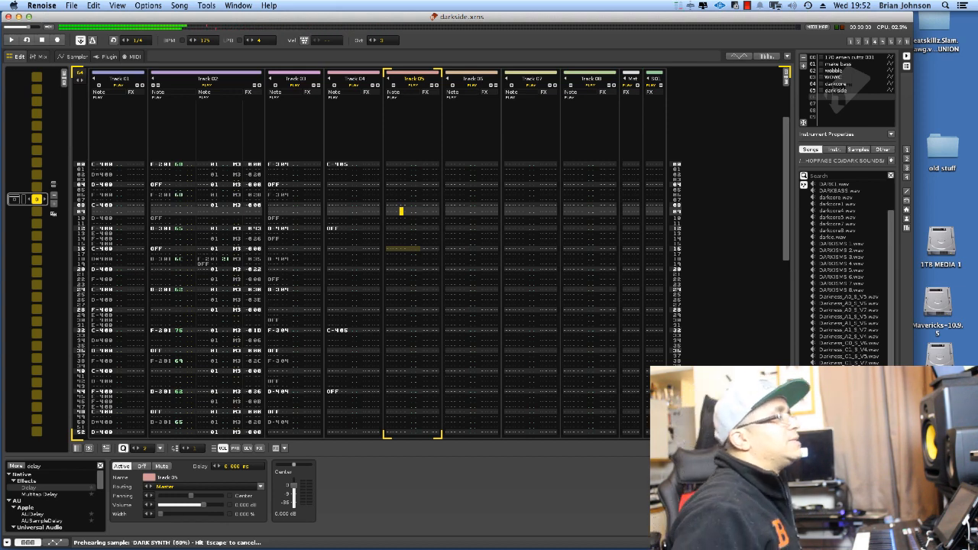
double_click(831, 405)
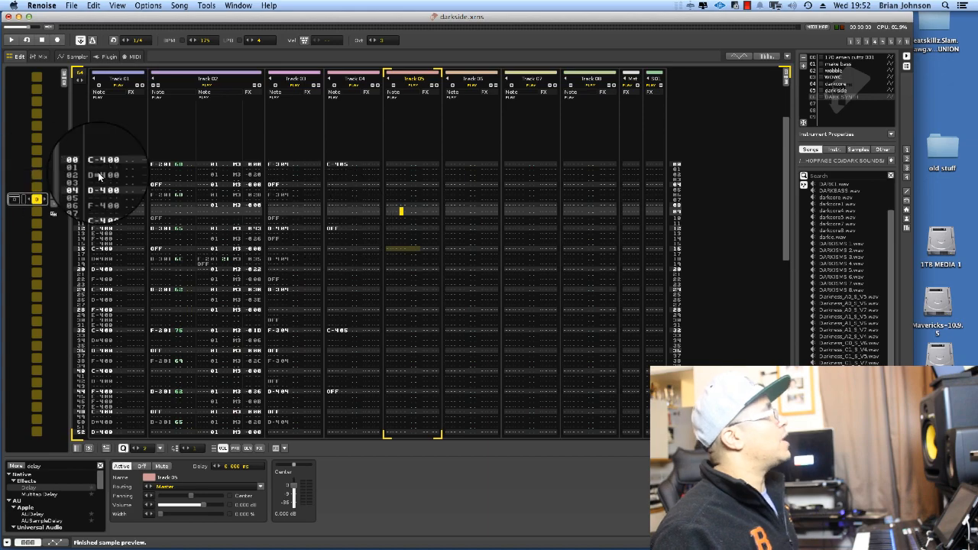
key("space")
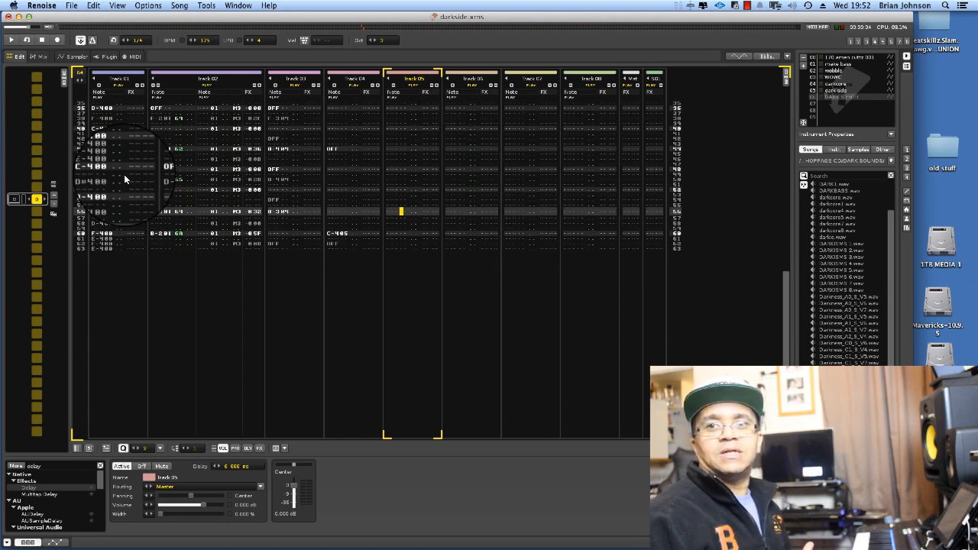
Clone pattern 0 in the sequence, merge the two patterns into one 128-line pattern and play it.
left_click(53, 217)
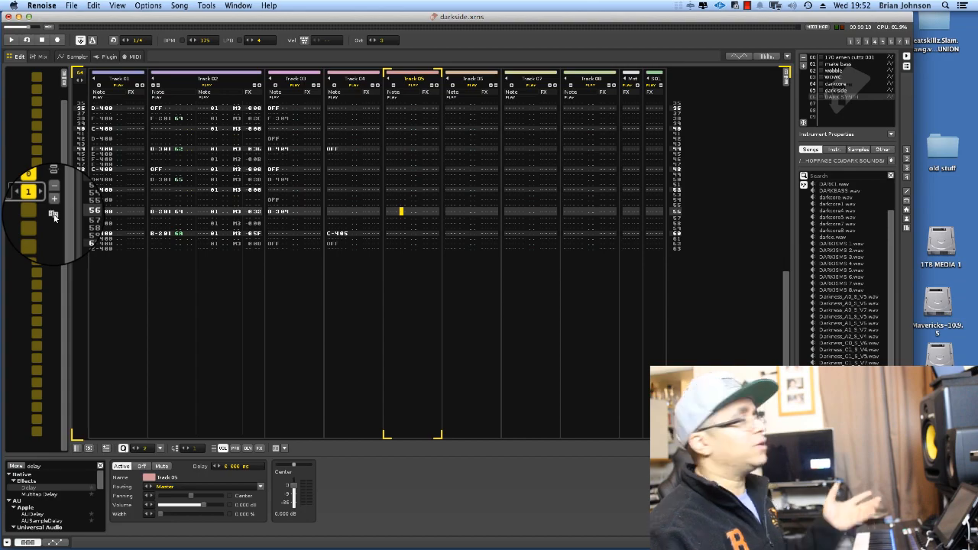
key("space")
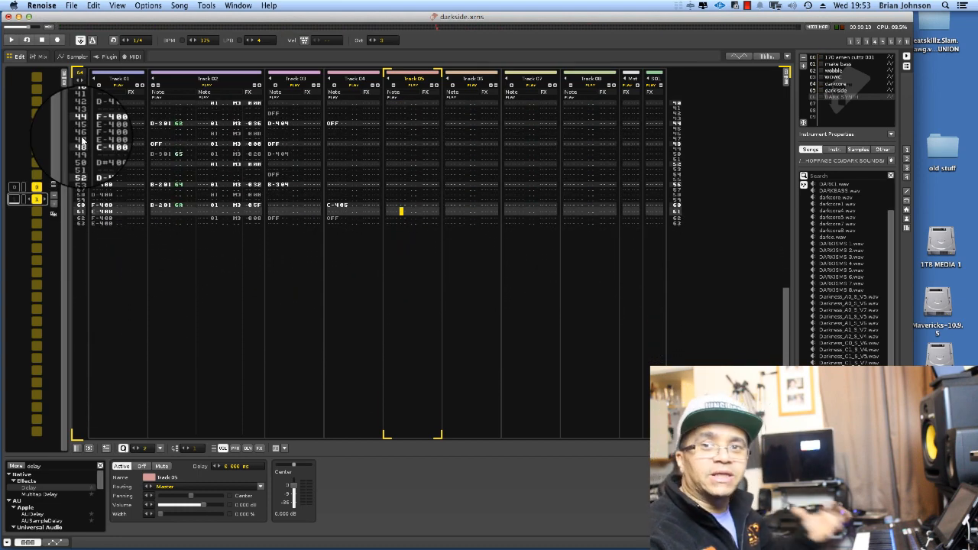
right_click(36, 201)
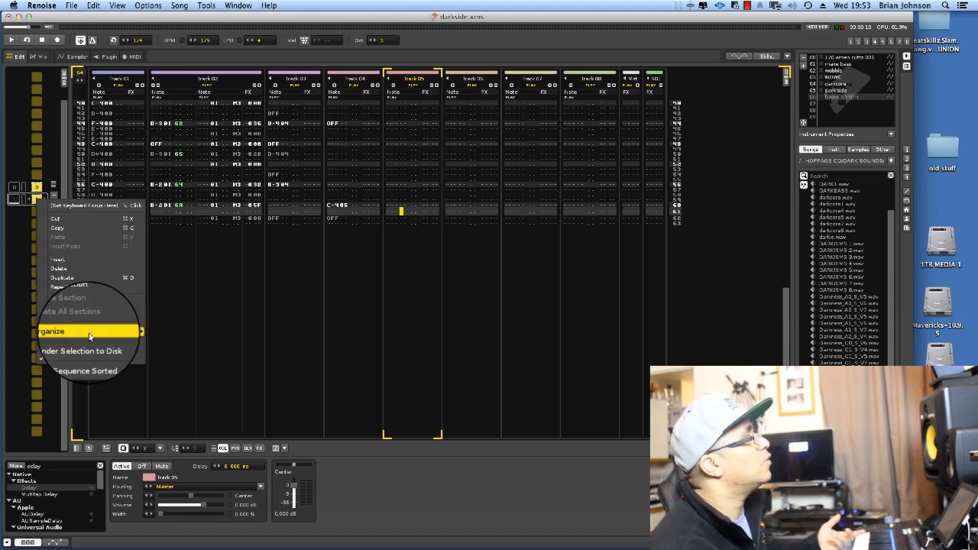
mouse_move(89, 337)
left_click(160, 342)
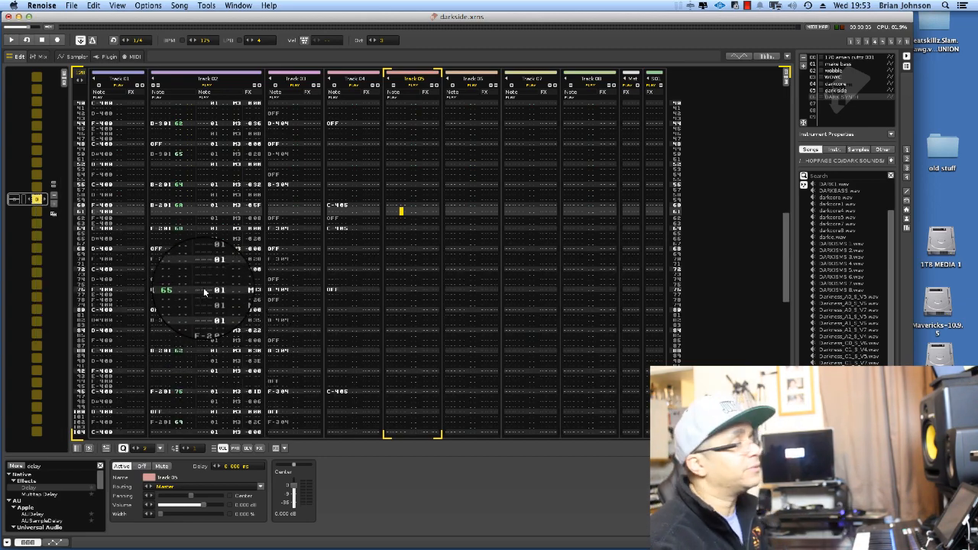
key("space")
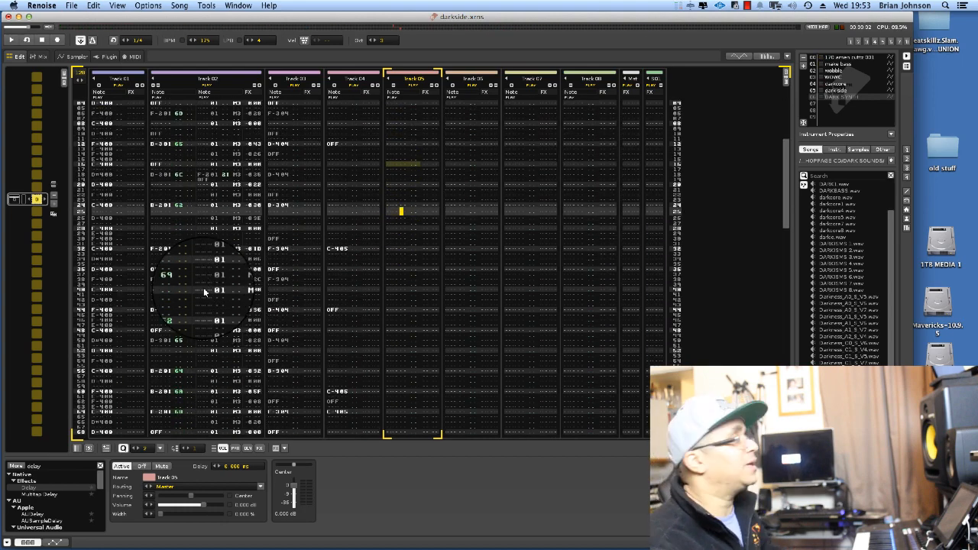
Select Track 01 and open the Keyzones of the 170 amen cuttz instrument in the Sampler.
left_click(113, 241)
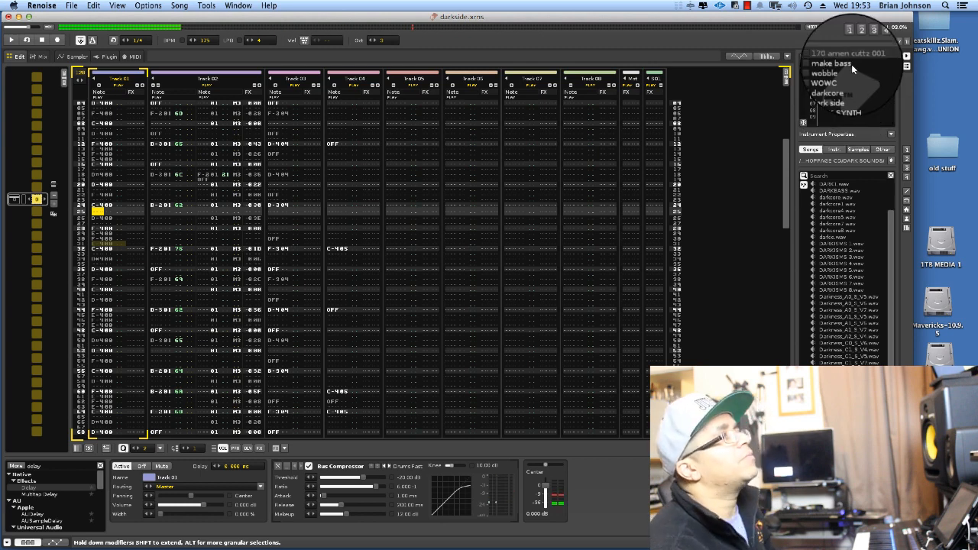
double_click(862, 55)
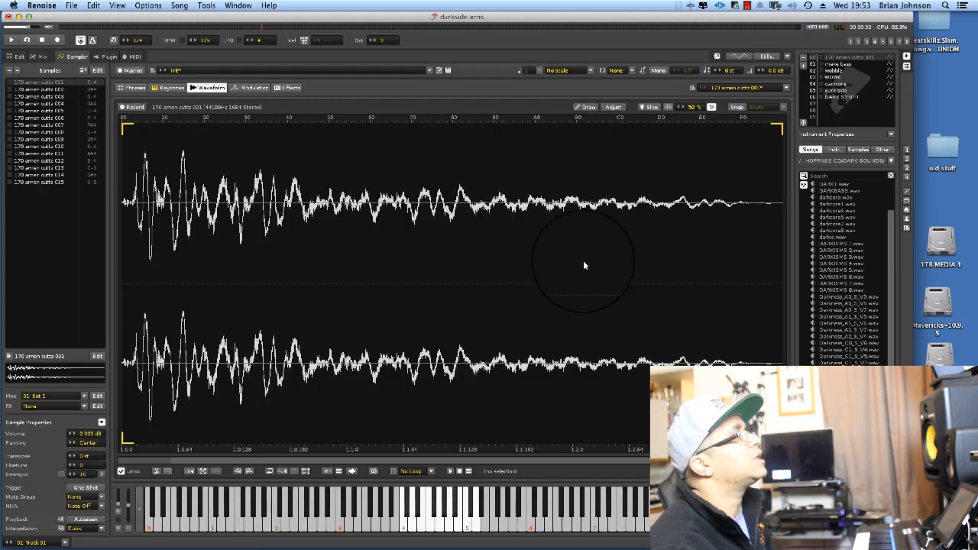
left_click(250, 87)
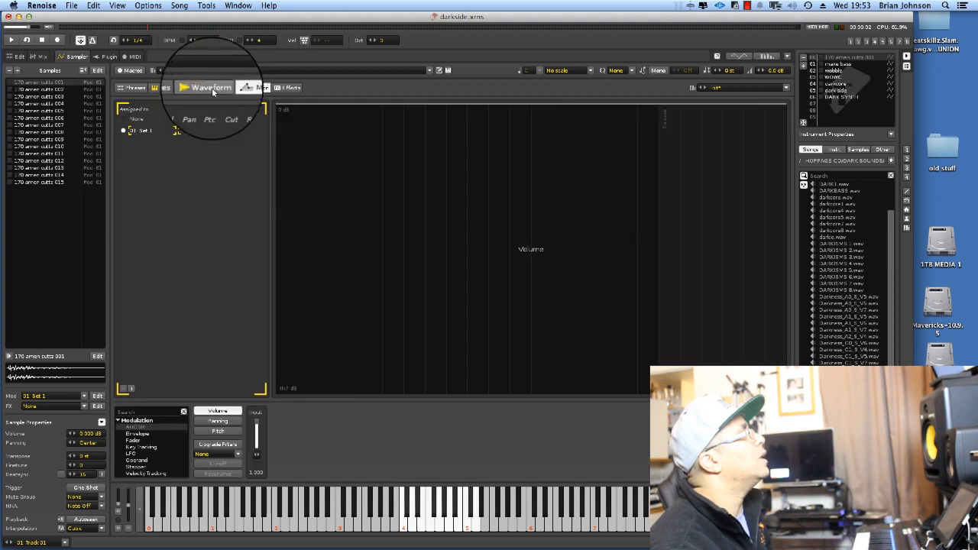
left_click(170, 89)
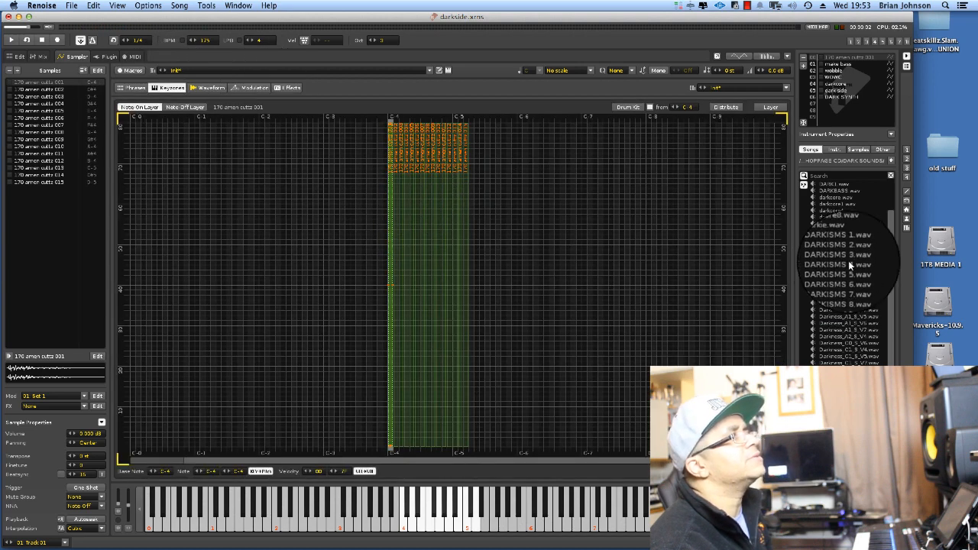
Leave the DARK SOUNDS sample folder and look through the breaks in the DOPE BREAKS folder.
scroll(831, 194, "up", 4)
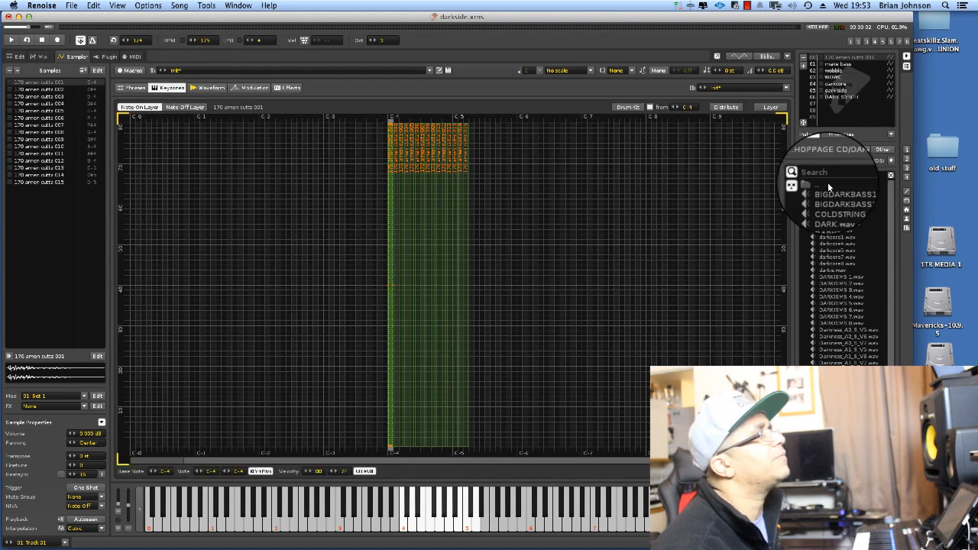
double_click(827, 185)
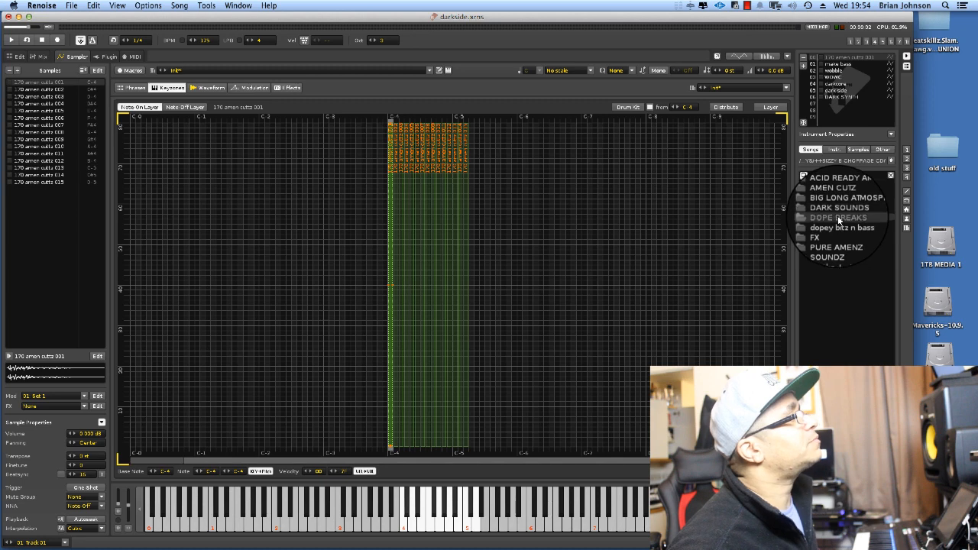
double_click(839, 219)
scroll(839, 250, "down", 3)
scroll(839, 248, "down", 3)
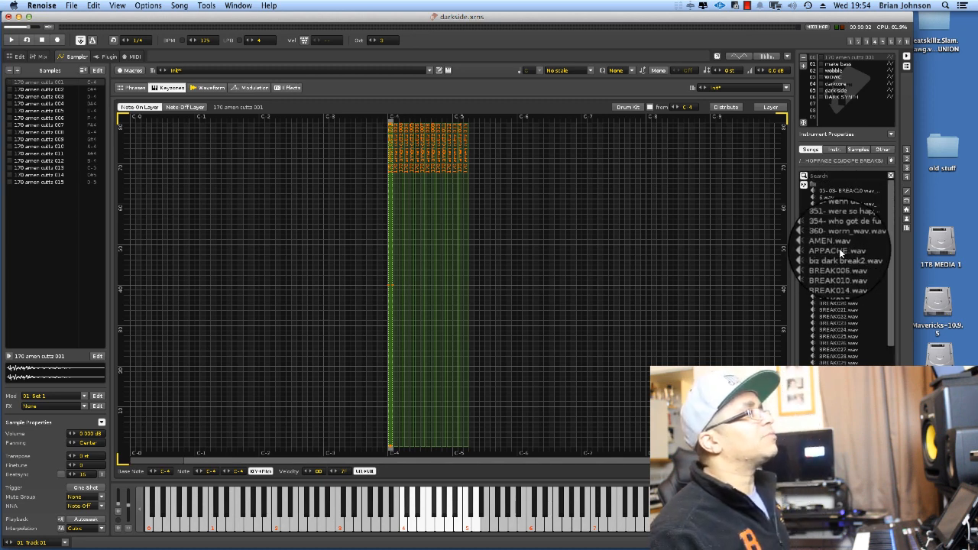
scroll(839, 250, "up", 6)
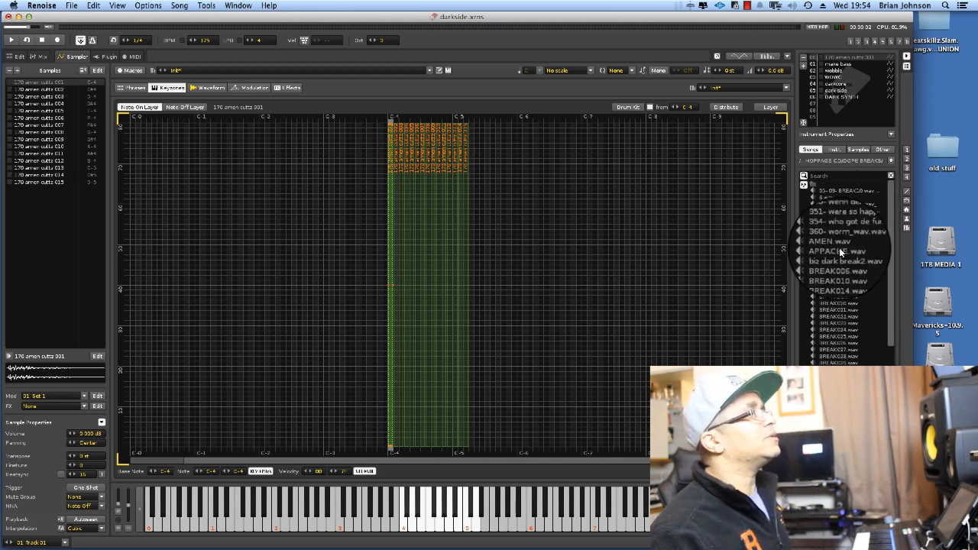
Switch the sample browser to the AMEN CUTZ folder and find the later 170 amen cuttz samples.
double_click(826, 185)
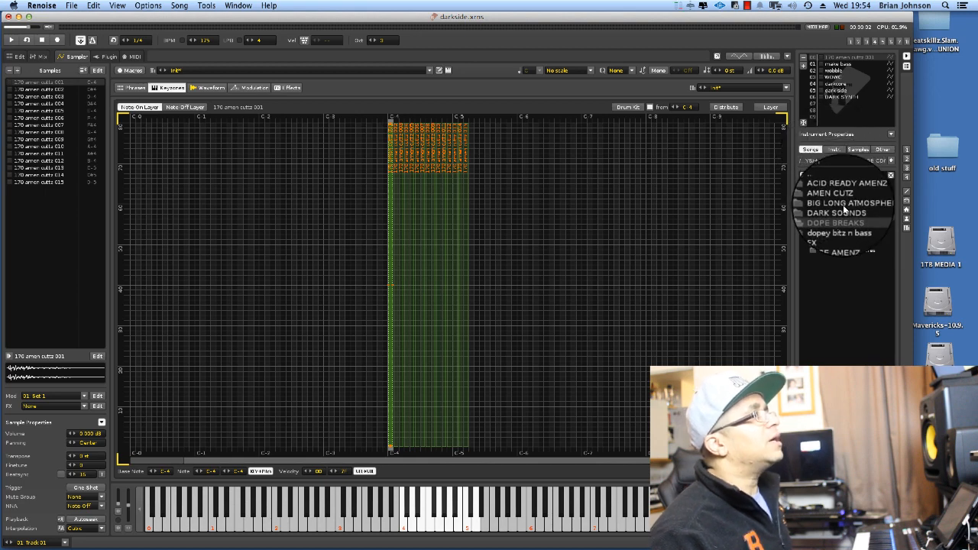
double_click(836, 199)
scroll(858, 239, "down", 5)
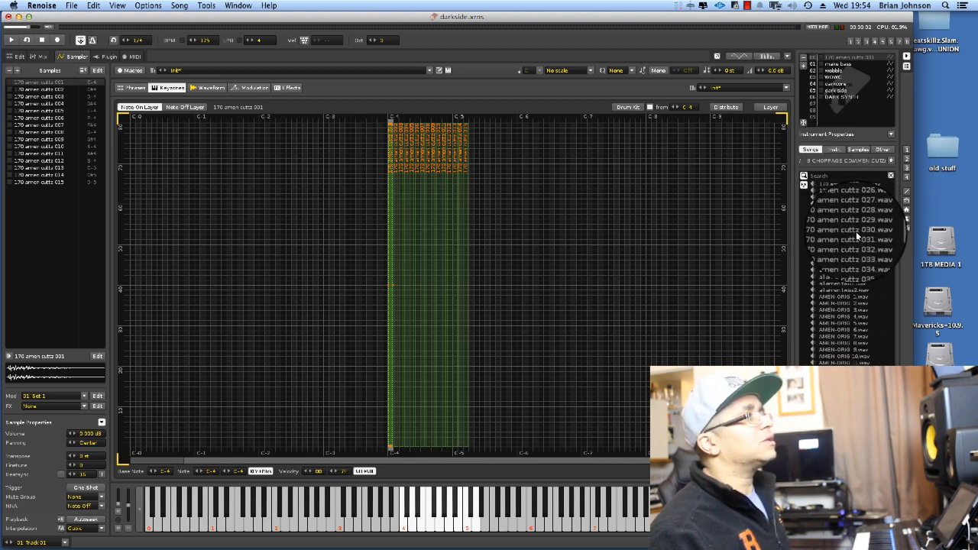
scroll(856, 231, "down", 2)
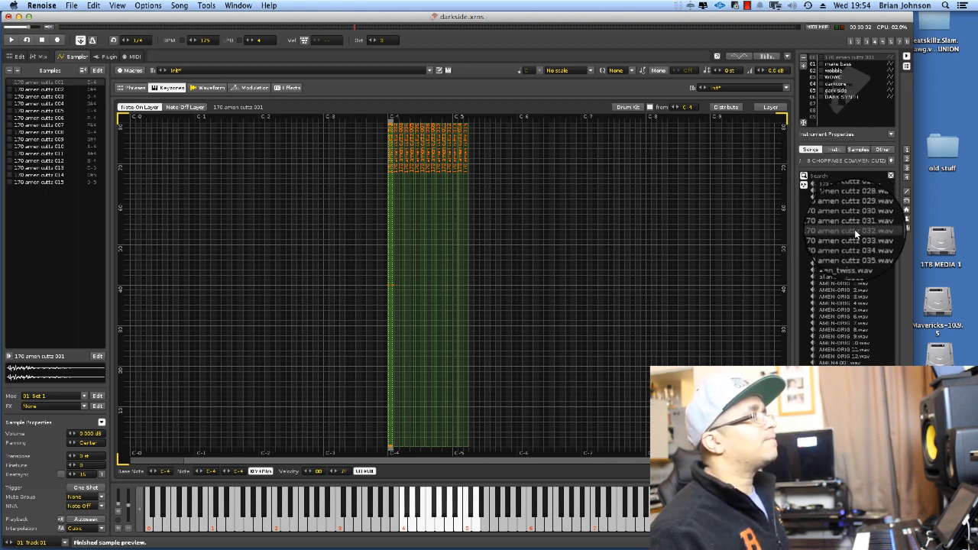
Audition the last 170 amen cuttz samples and the all amen twiss variations in the sample browser.
left_click(855, 230)
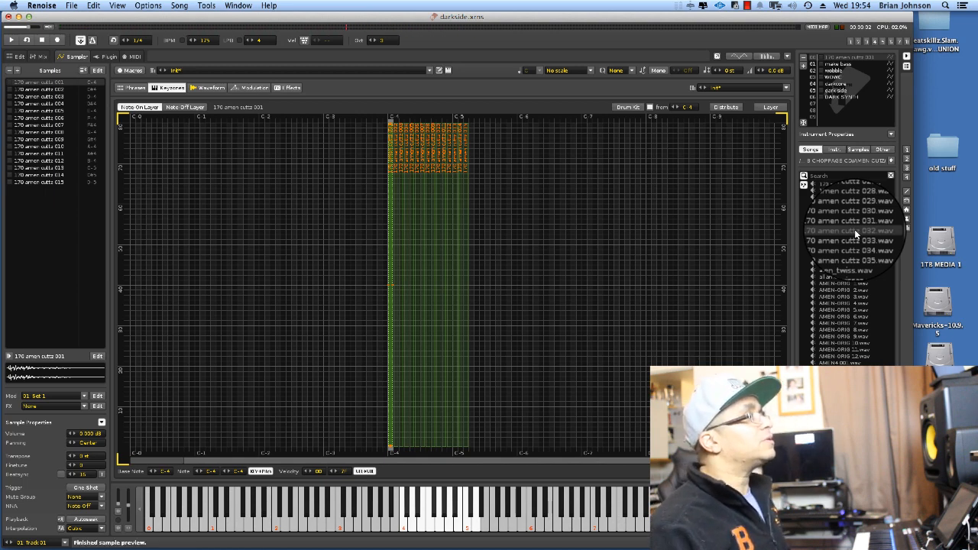
right_click(854, 229)
left_click(864, 235)
key("Down")
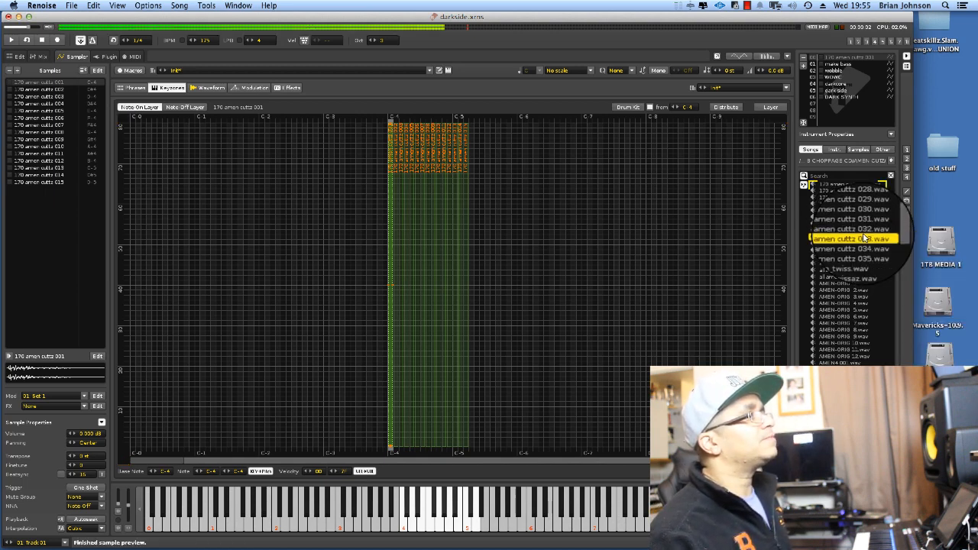
key("Down")
key("Down")
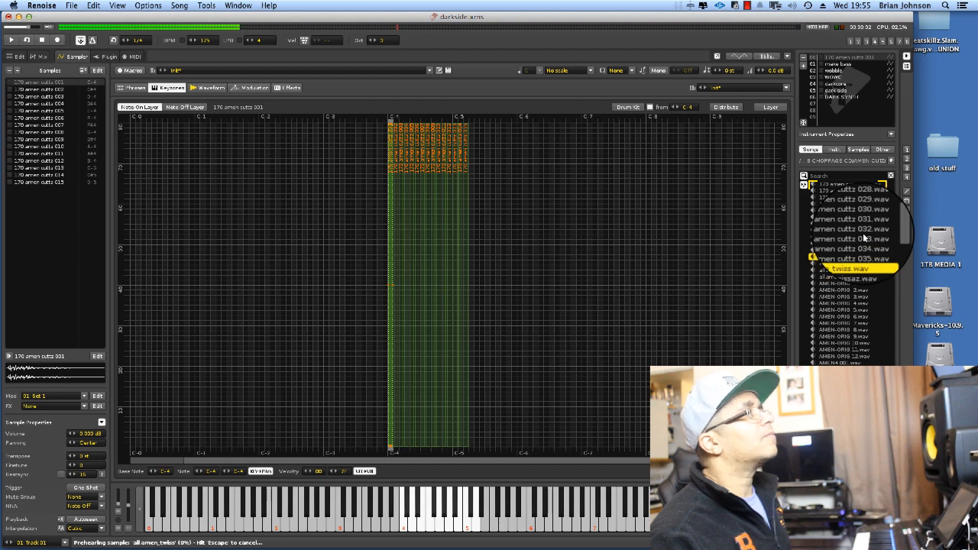
key("Down")
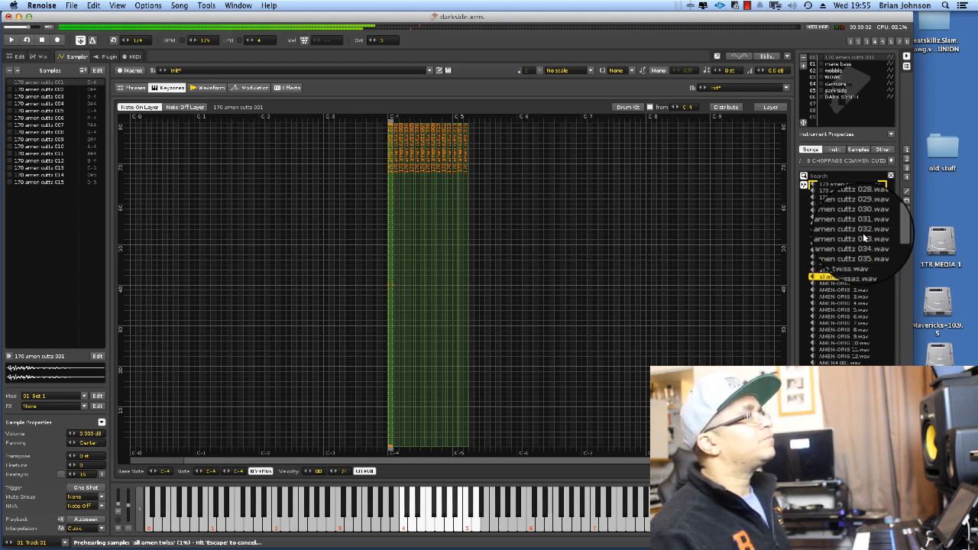
key("Up")
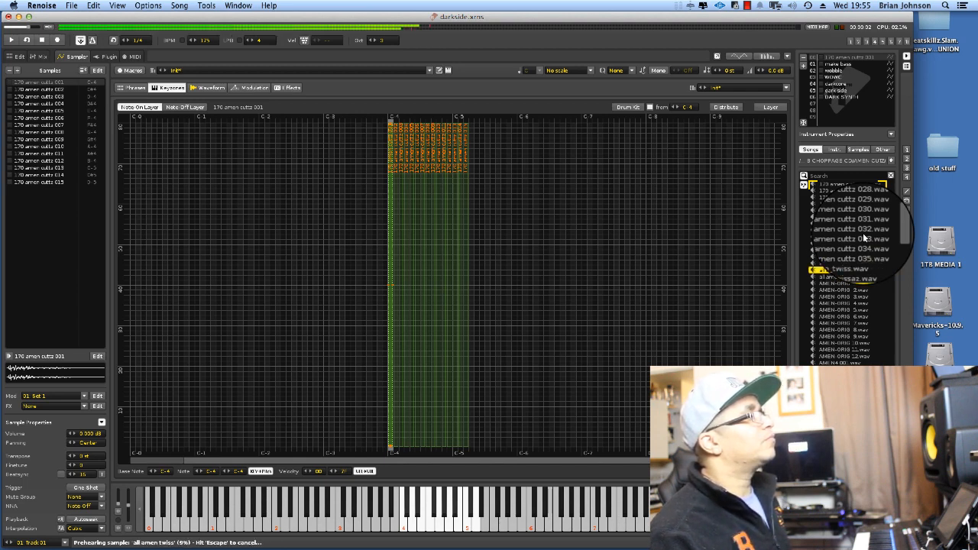
key("Down")
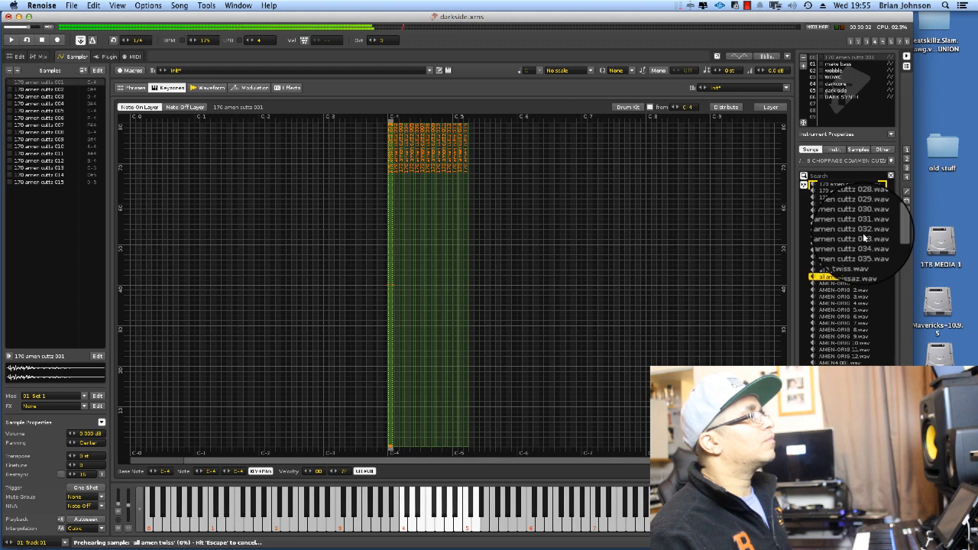
Audition the AMEN-ORIG samples one after another, up to AMEN-ORIG 12.
key("Down")
key("Down")
key("Down")
key("Down")
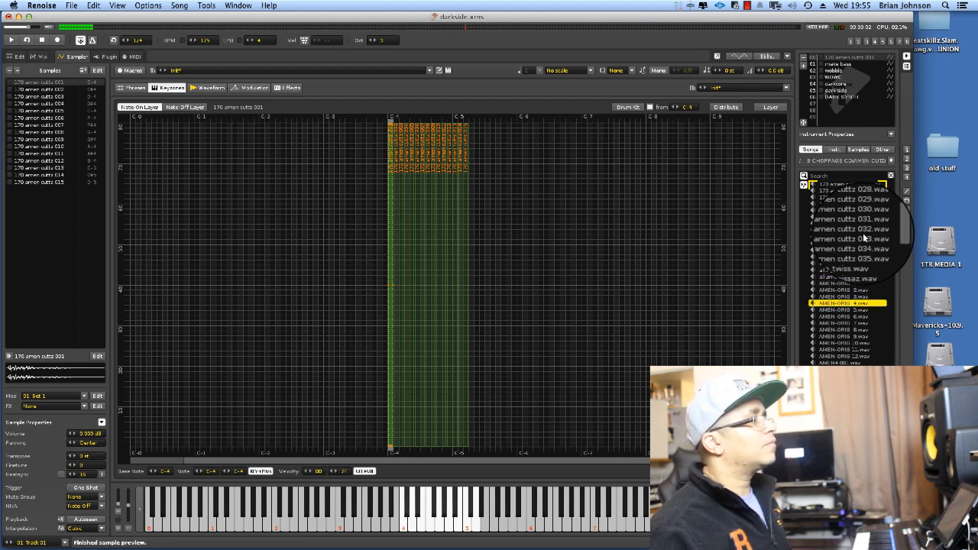
key("Down")
key("Down")
key("Down")
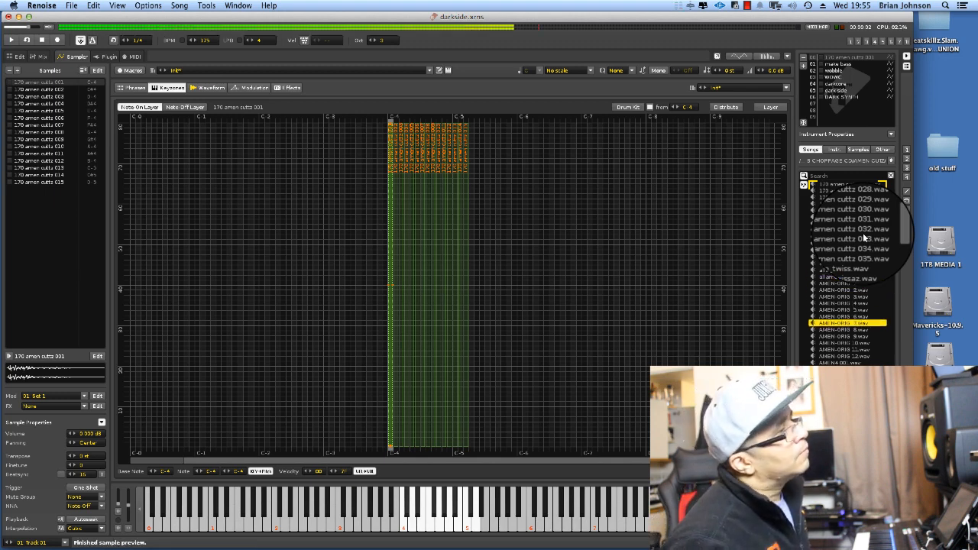
key("Down")
key("Down")
key("Down")
key("Down")
key("Down")
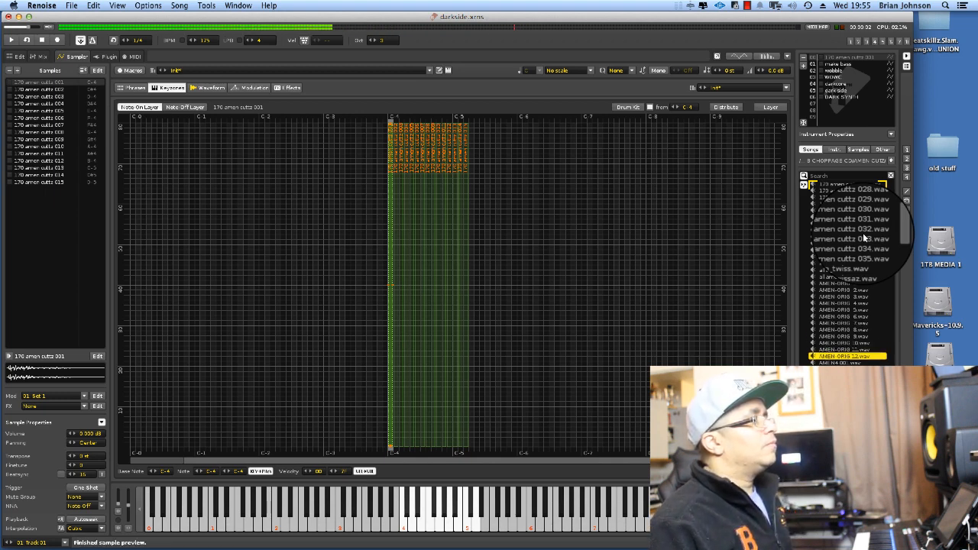
Continue auditioning through the AMEN4 and AMEN BRO BRK samples in the AMEN CUTZ folder.
key("Down")
key("Down")
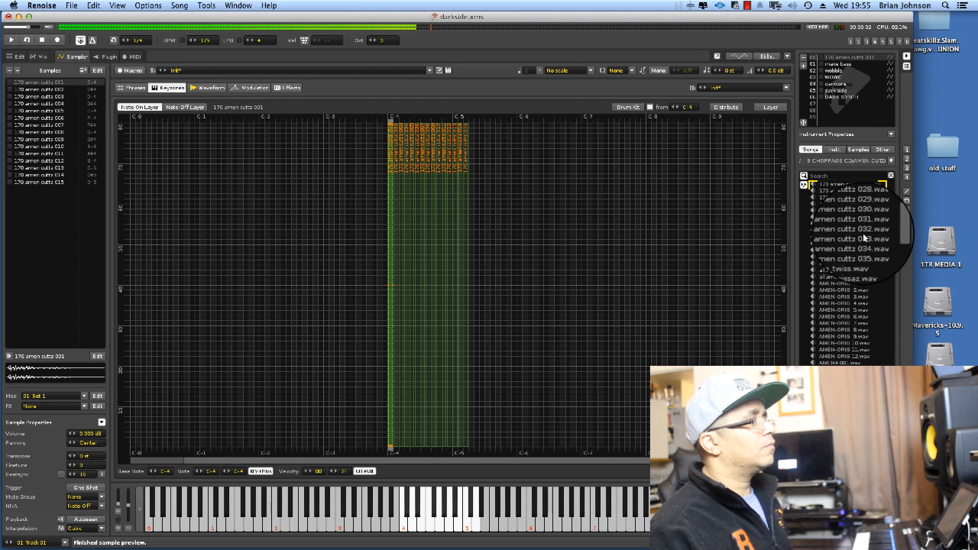
scroll(862, 234, "down", 1)
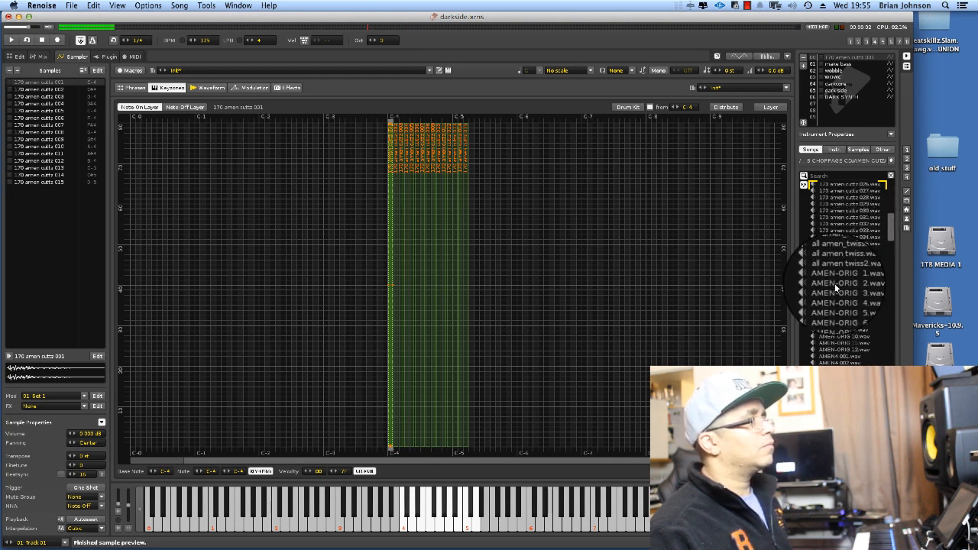
scroll(836, 288, "down", 5)
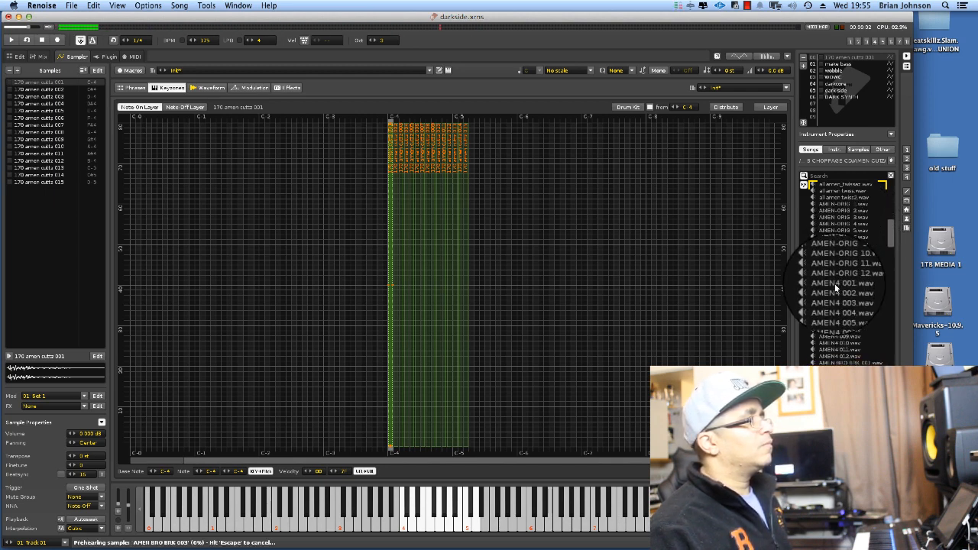
left_click(836, 288)
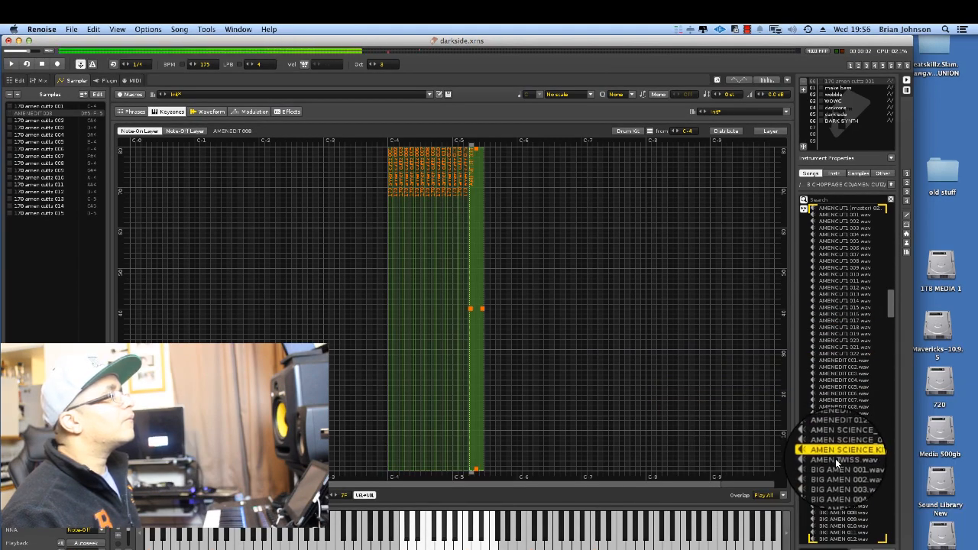
Preview AMEN TWISS.wav, add it to the keyzones directly above the AMENEDIT 008 zone, and open its waveform.
left_click(837, 460)
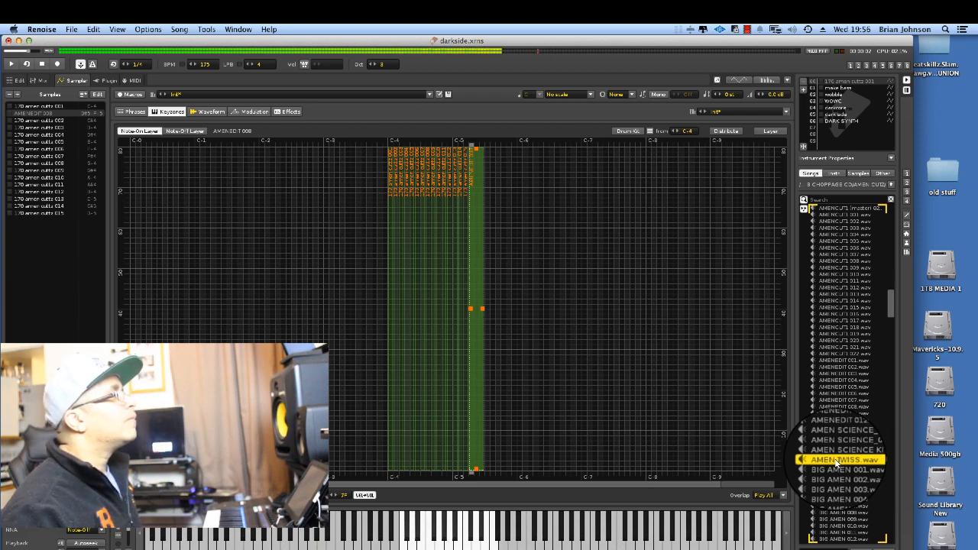
left_click_drag(837, 461, 496, 302)
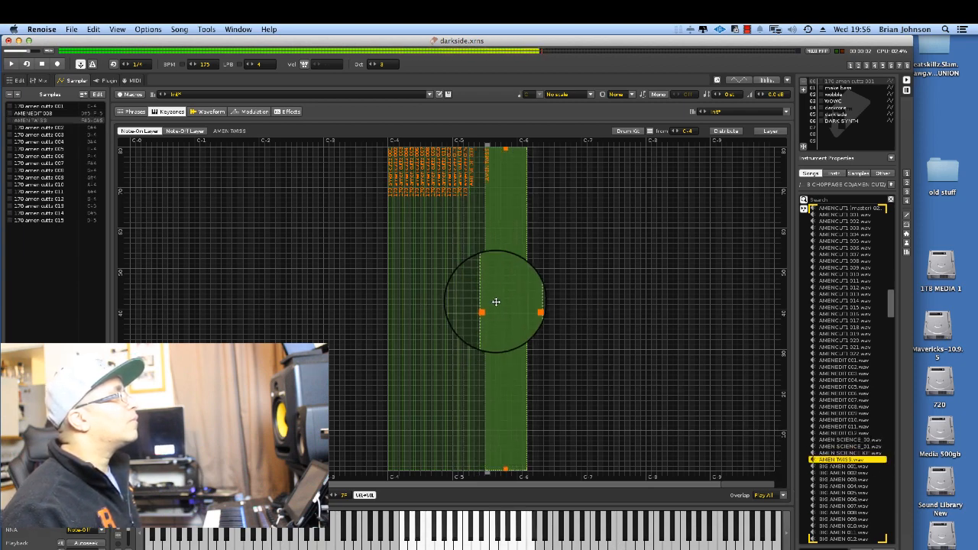
double_click(503, 298)
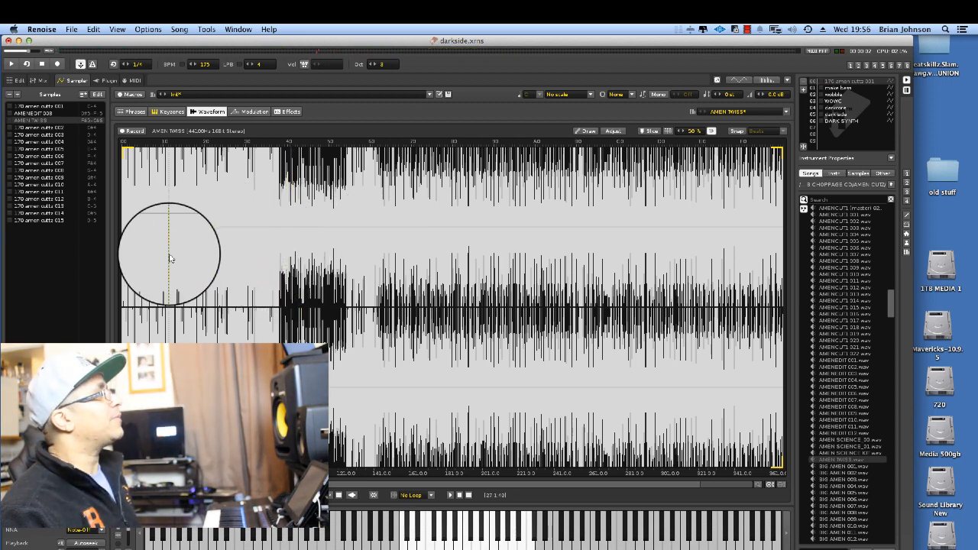
Listen through AMEN TWISS and delete its opening section, from the start to about beat 125.
key("Return")
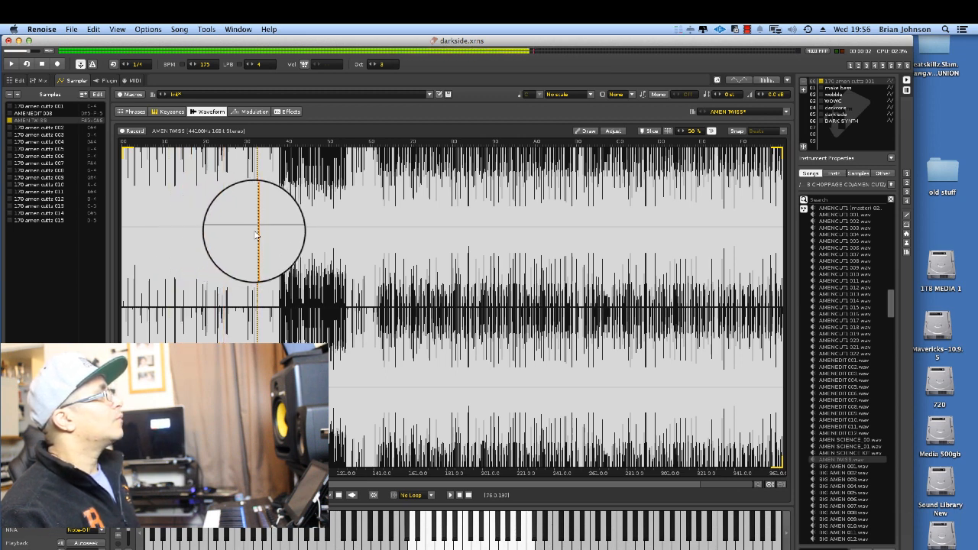
left_click(276, 256)
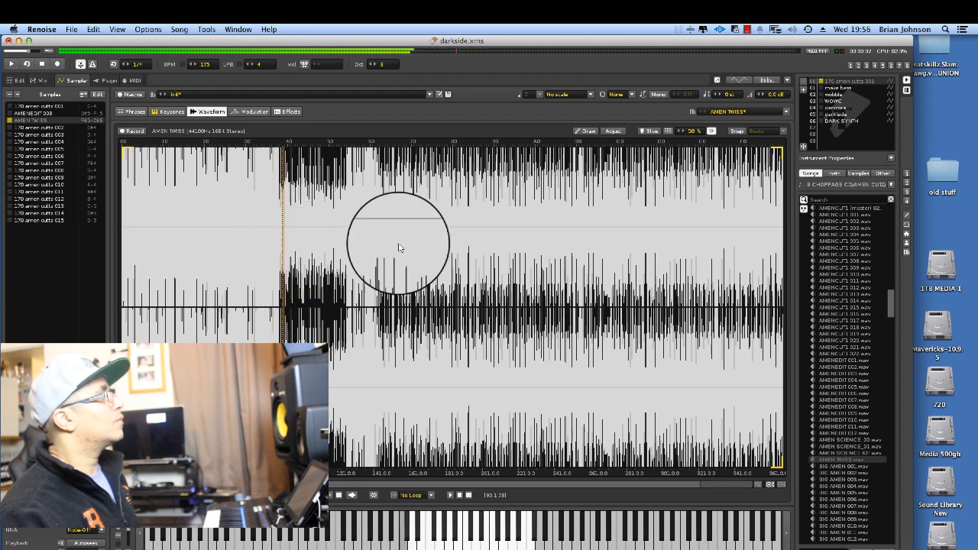
left_click(357, 252)
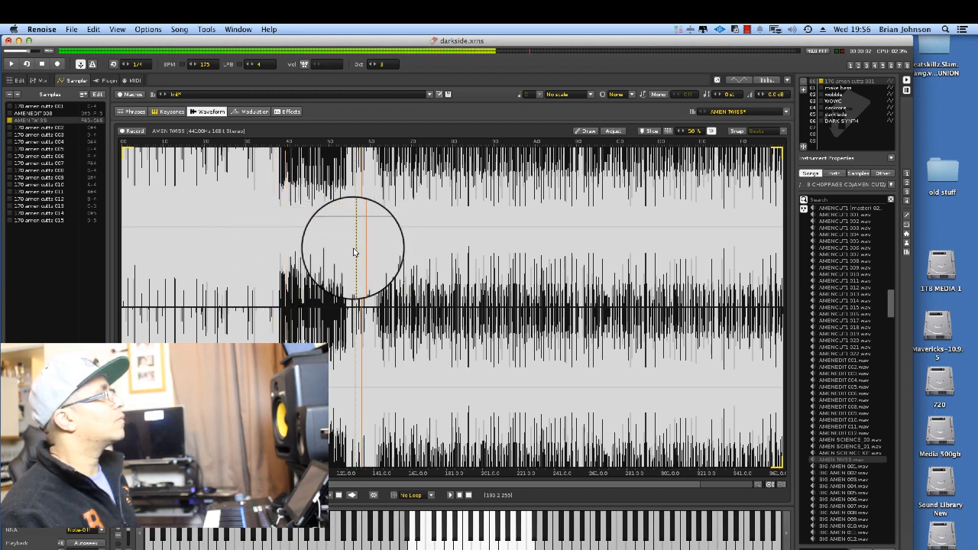
key("Return")
left_click(349, 235)
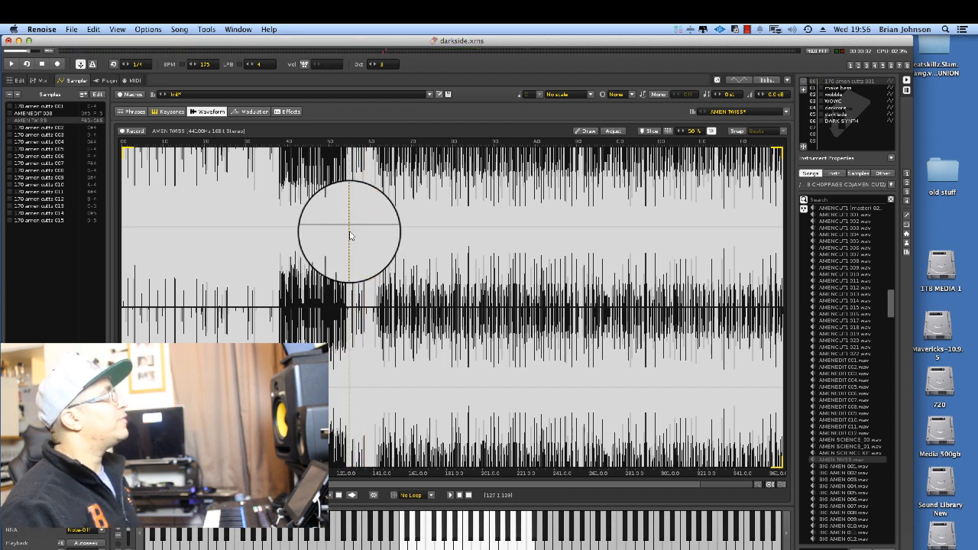
left_click_drag(346, 236, 122, 236)
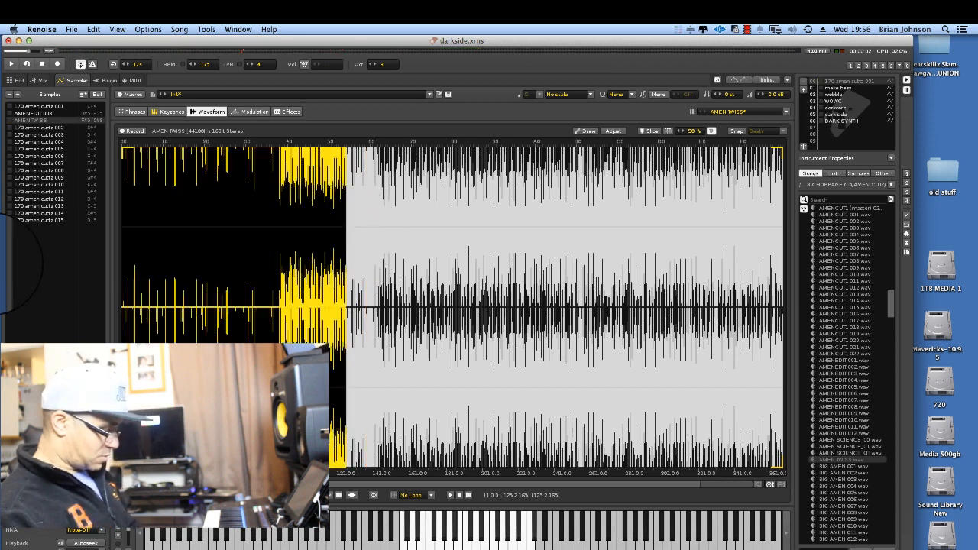
key("Delete")
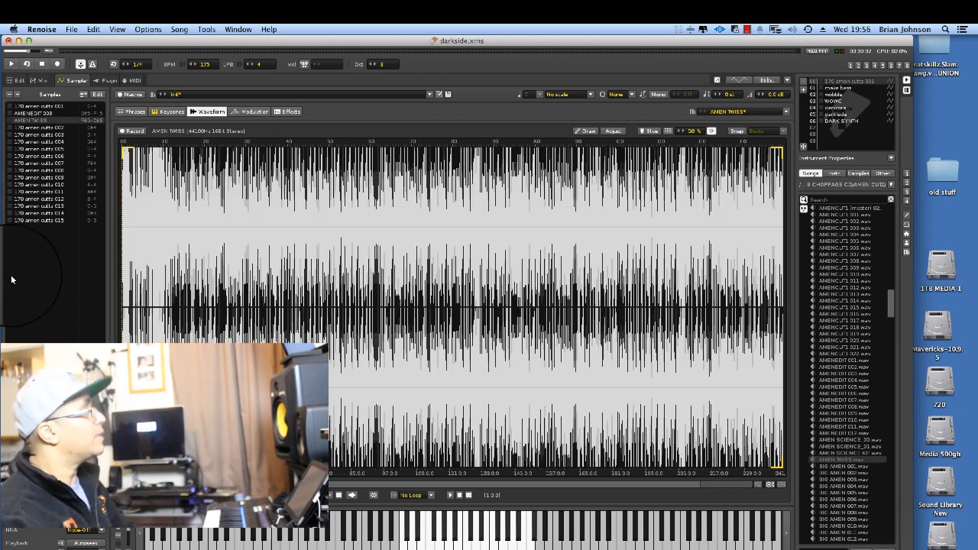
Delete the first phrase of the trimmed AMEN TWISS waveform, from the start to about beat 3.2.
scroll(150, 295, "up", 2)
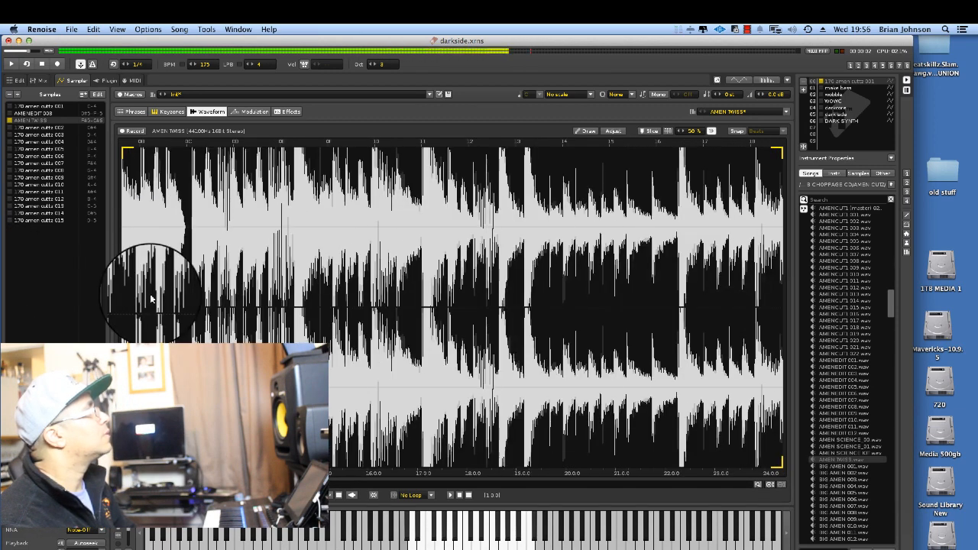
left_click(176, 485)
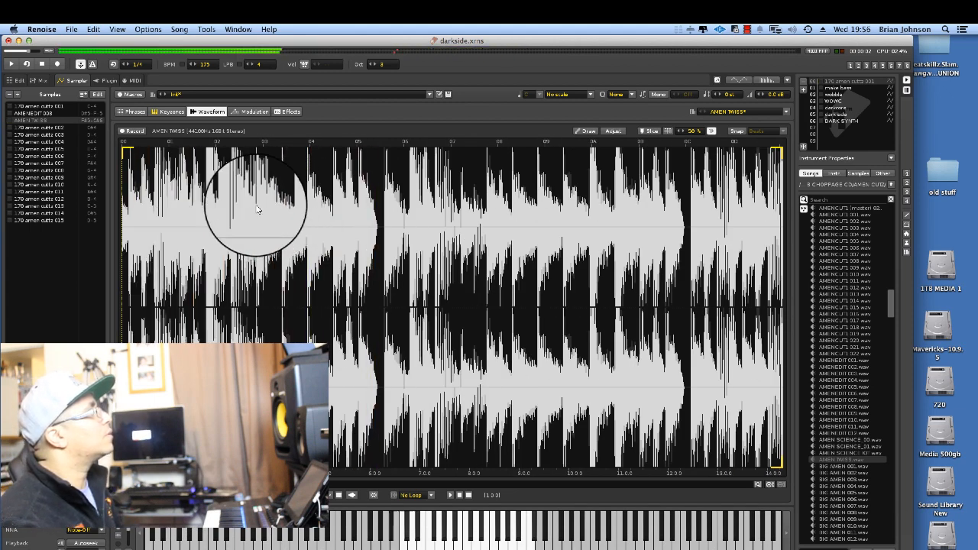
left_click_drag(256, 207, 17, 308)
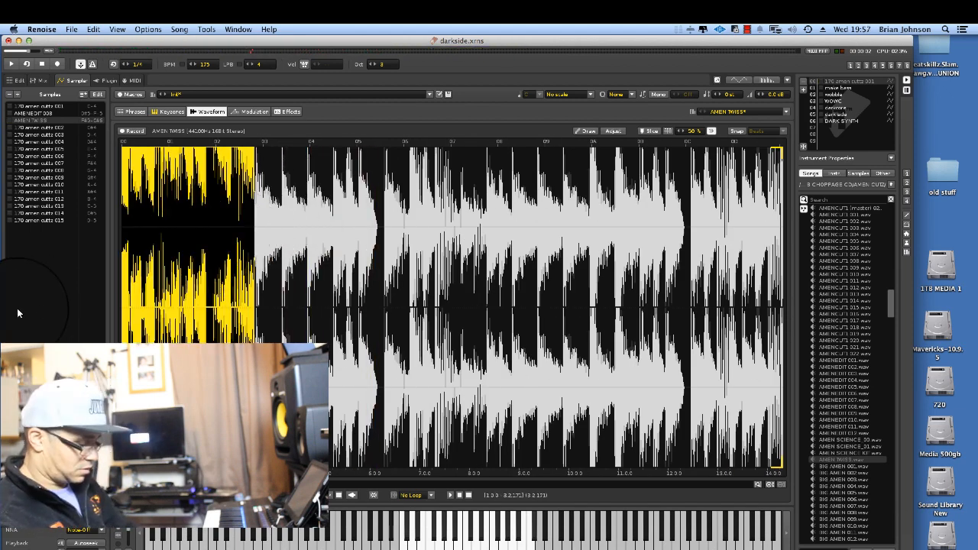
key("Delete")
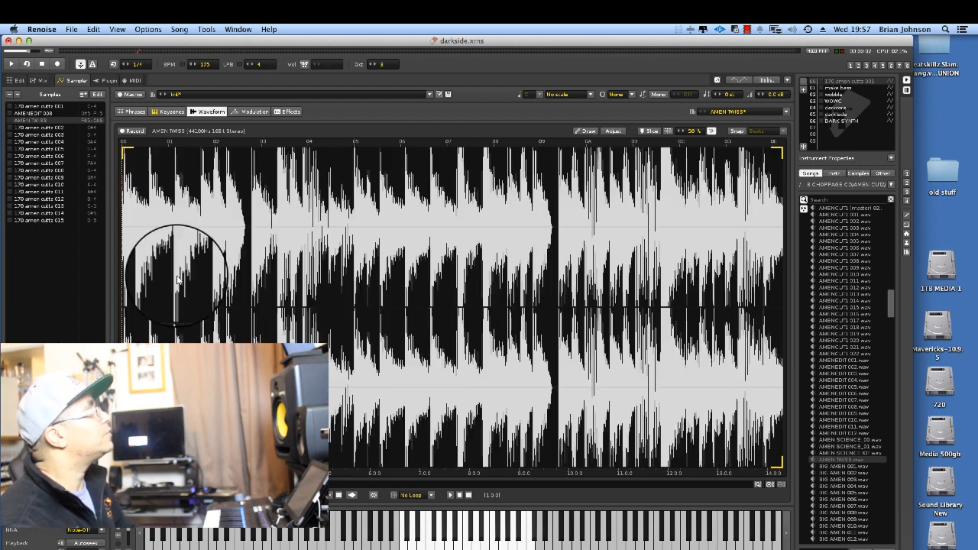
Delete everything in AMEN TWISS after the first phrase, from about beat 3.2 to the end, and play the remainder.
key("Return")
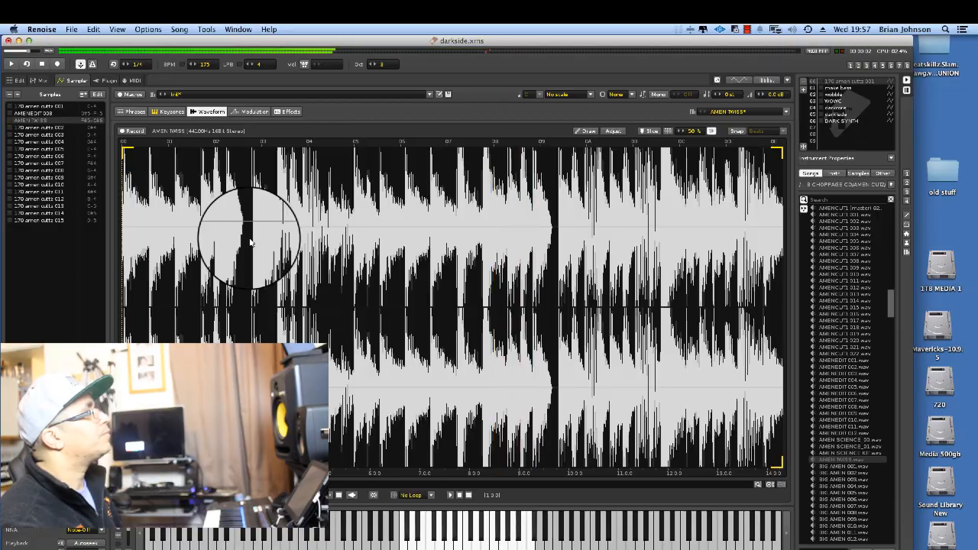
left_click_drag(250, 242, 974, 289)
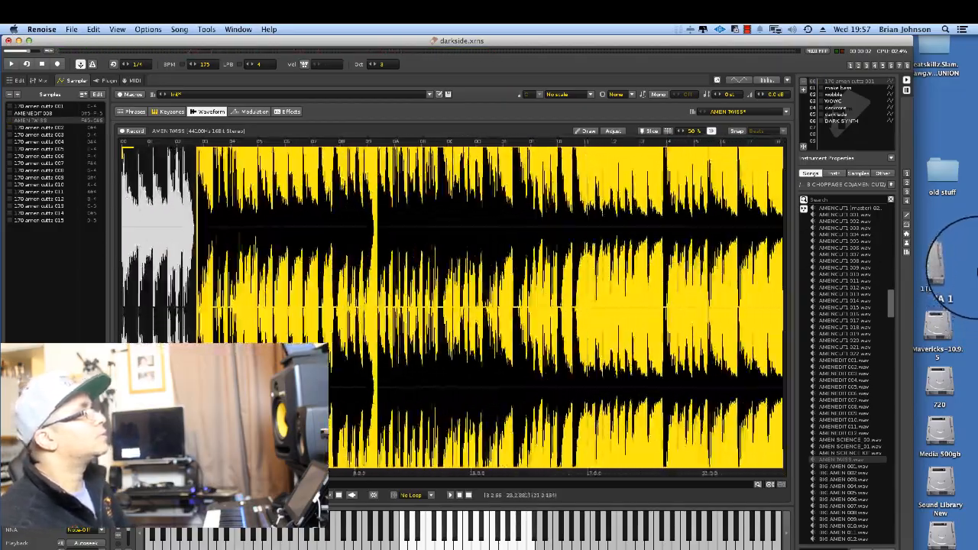
left_click_drag(977, 268, 655, 303)
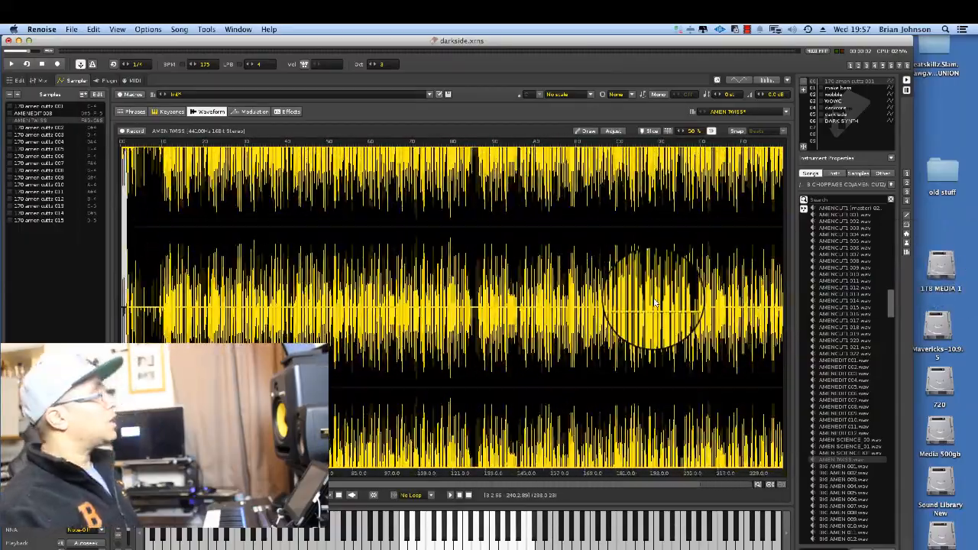
key("Delete")
key("space")
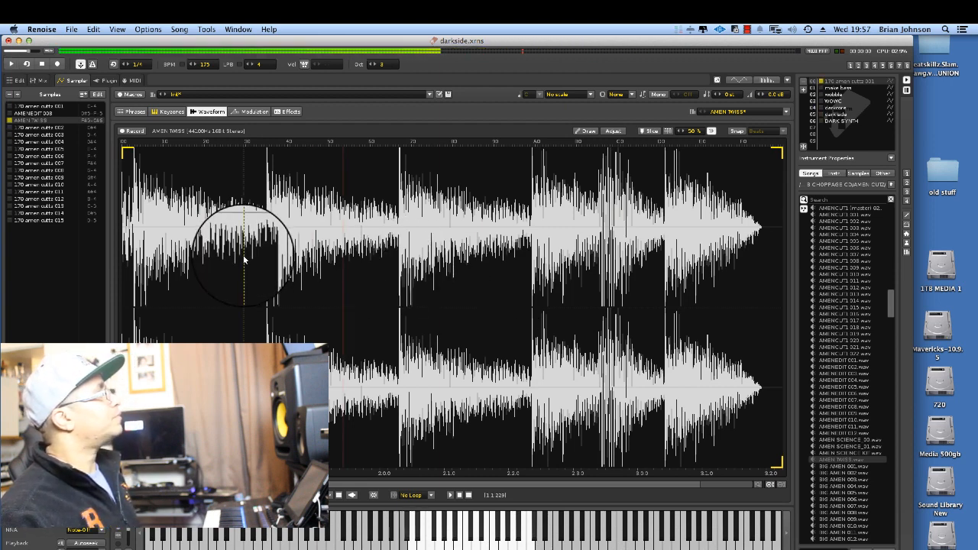
left_click_drag(137, 233, 46, 256)
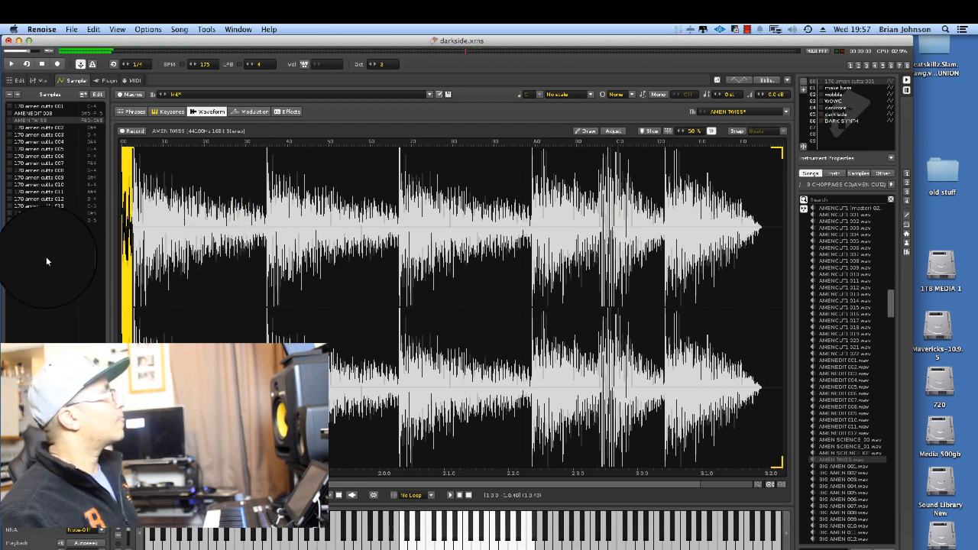
left_click(165, 254)
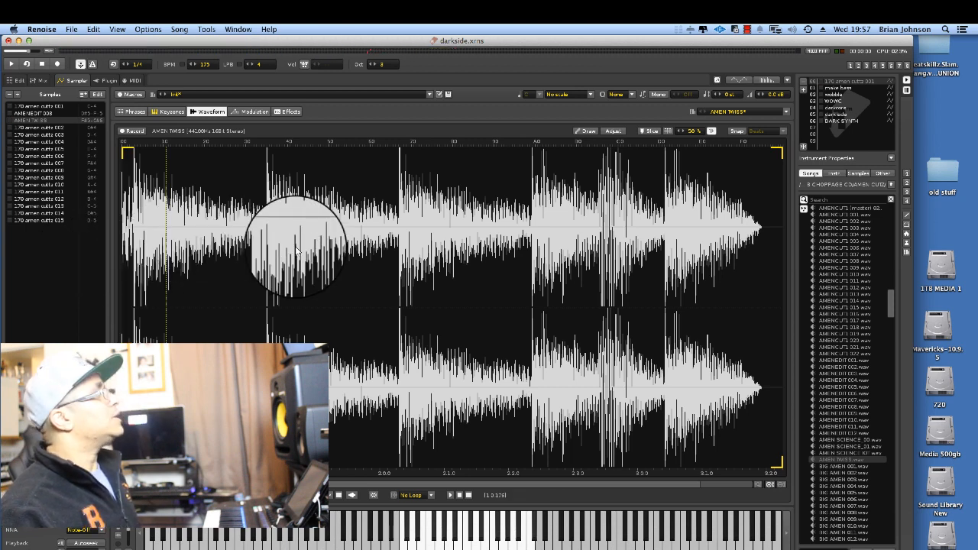
left_click(667, 132)
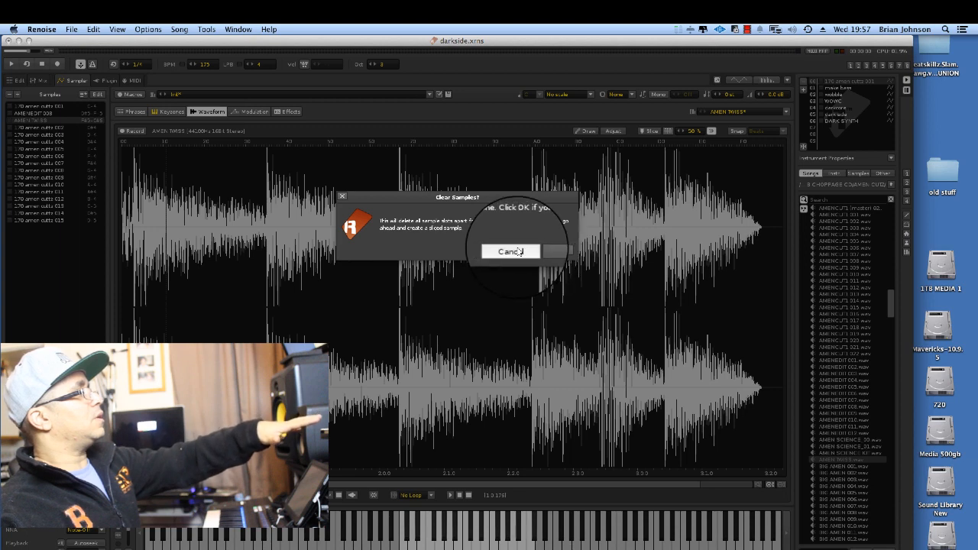
left_click(542, 250)
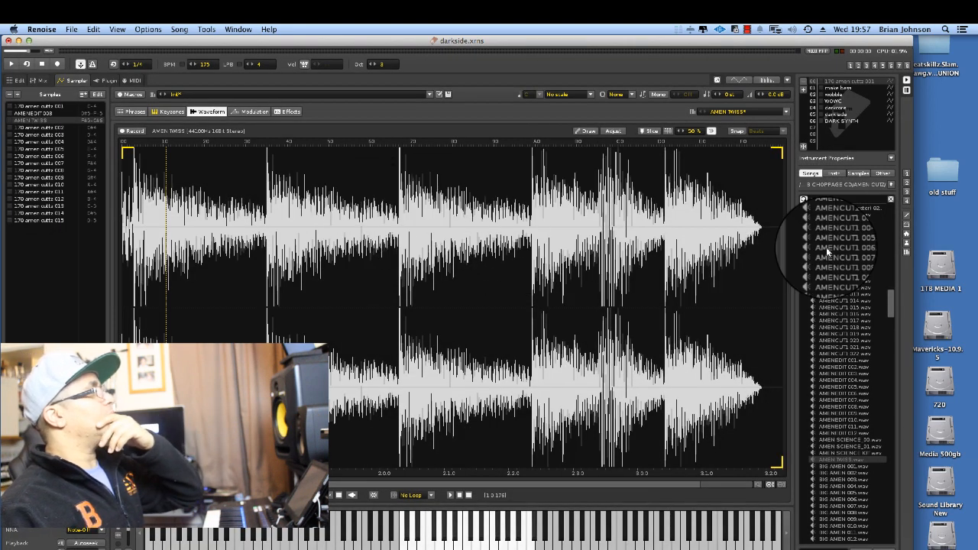
Copy the entire trimmed AMEN TWISS waveform and paste it as a new sample into the empty instrument slot below DARK SYNTH.
left_click_drag(772, 255, 70, 326)
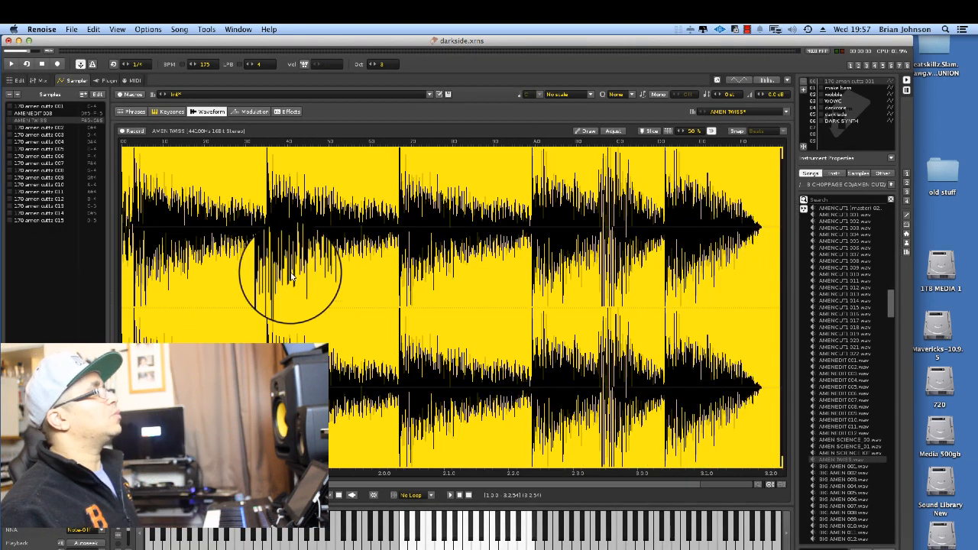
right_click(365, 220)
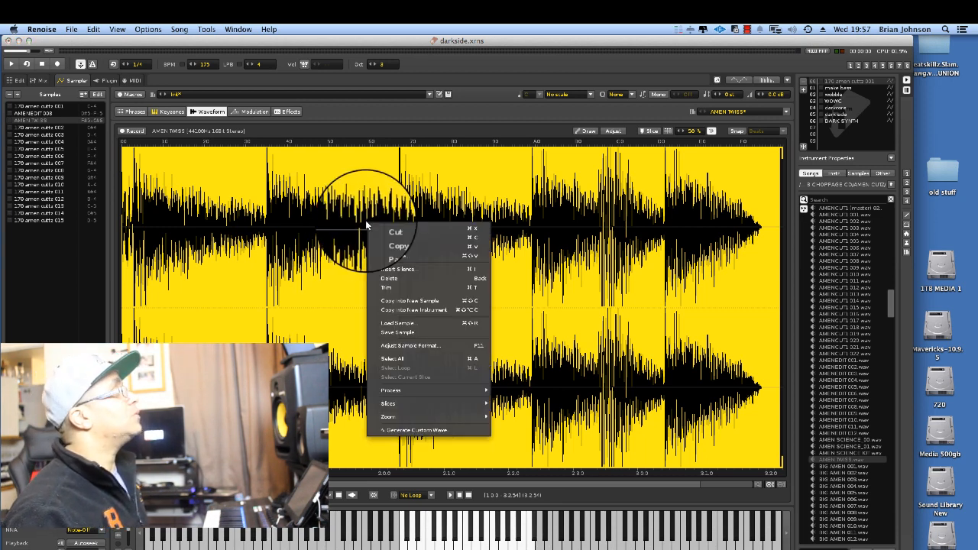
left_click(405, 238)
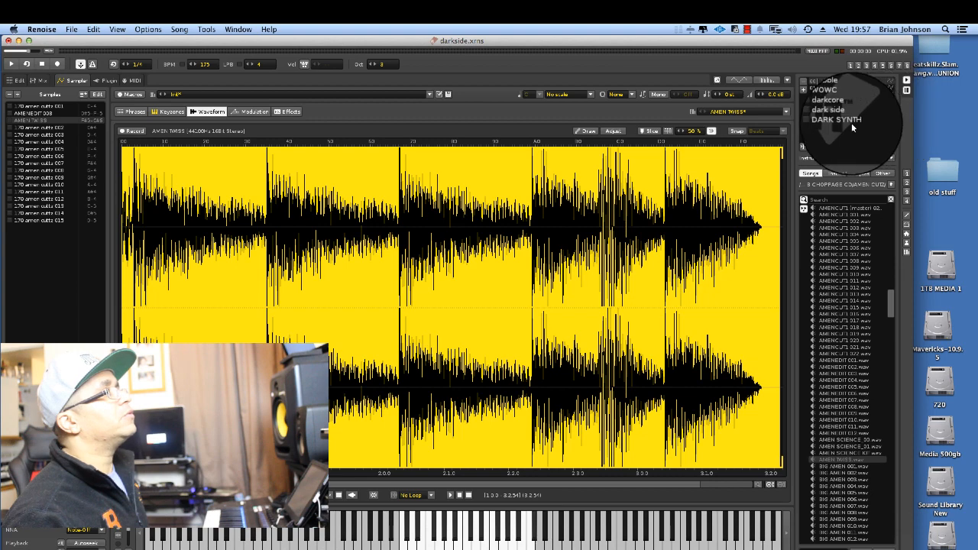
left_click(851, 123)
left_click(849, 125)
right_click(512, 201)
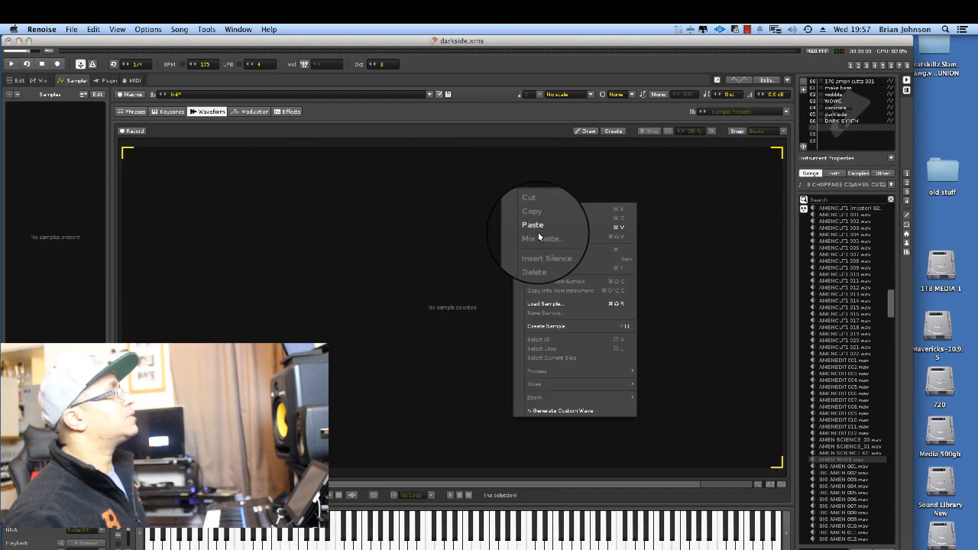
left_click(538, 231)
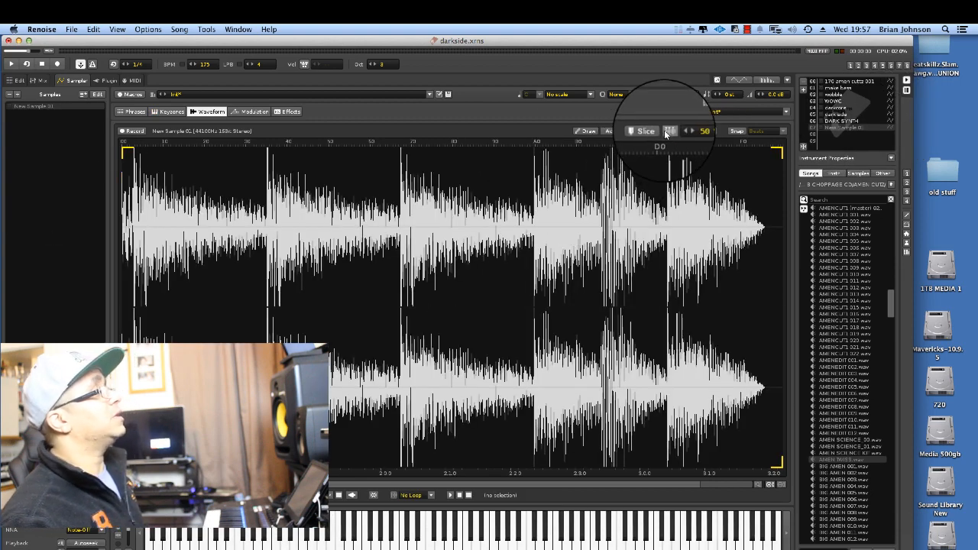
Auto-slice the pasted sample at its hits and add a slice marker at the unmarked hit between the fourth and fifth markers.
left_click(667, 131)
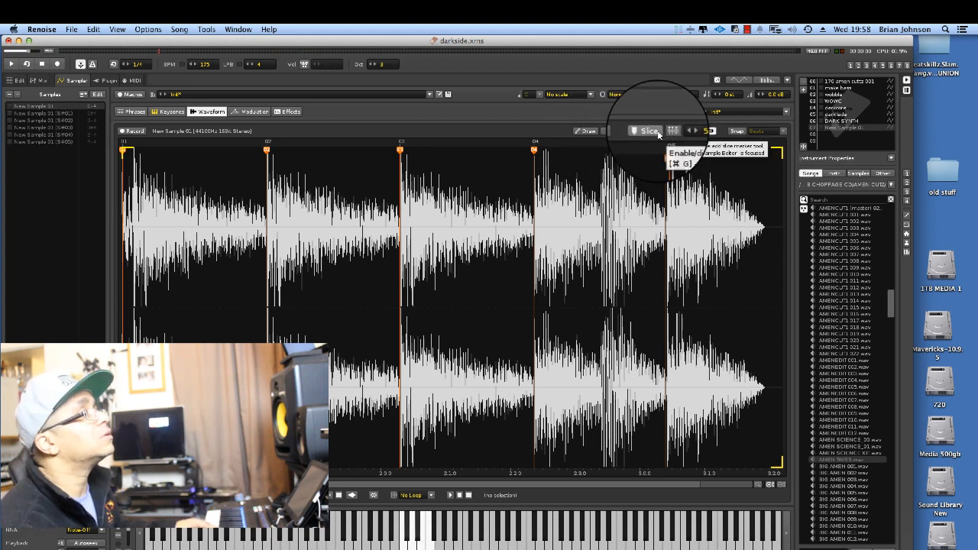
double_click(600, 202)
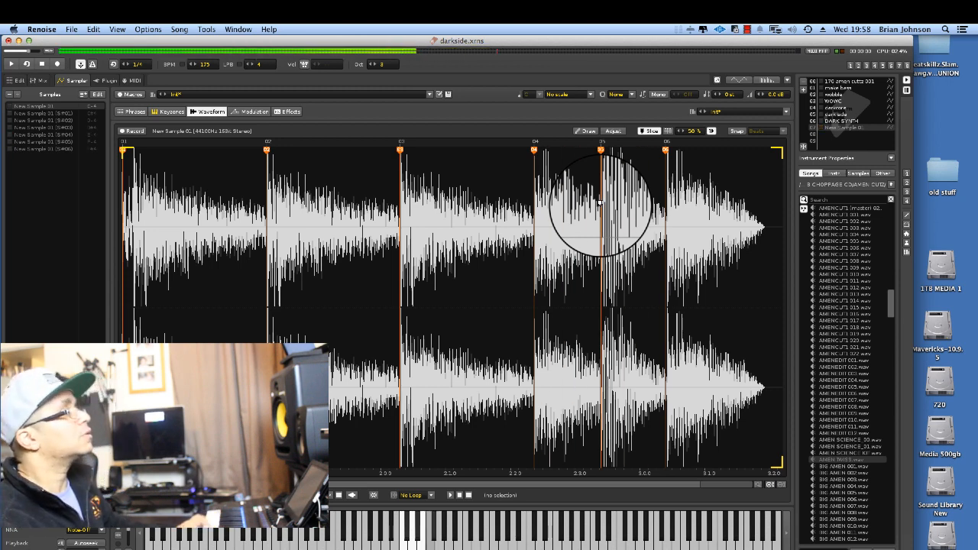
Return to the pattern editor and play the pattern to hear the sliced amen notes in the last lines of Track 01.
left_click(851, 65)
key("space")
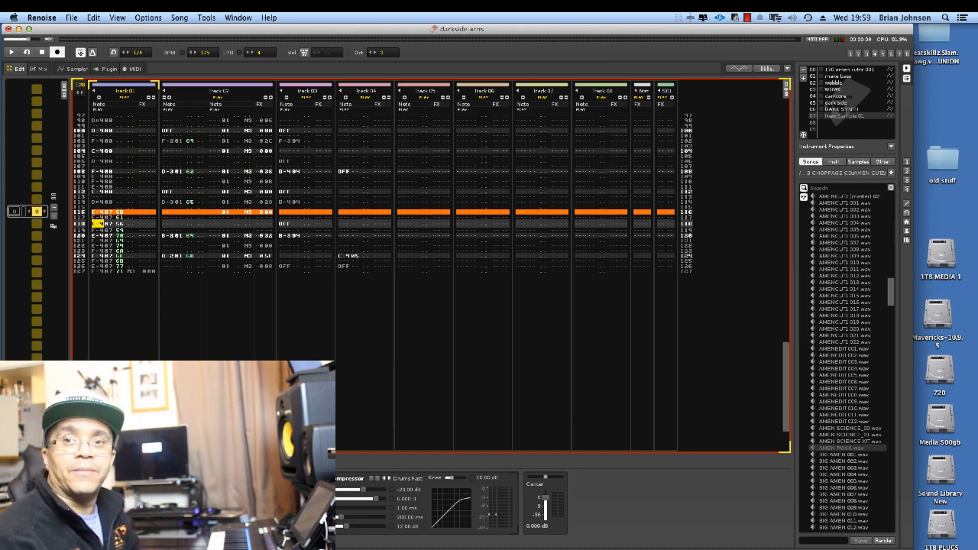
key("KP_Enter")
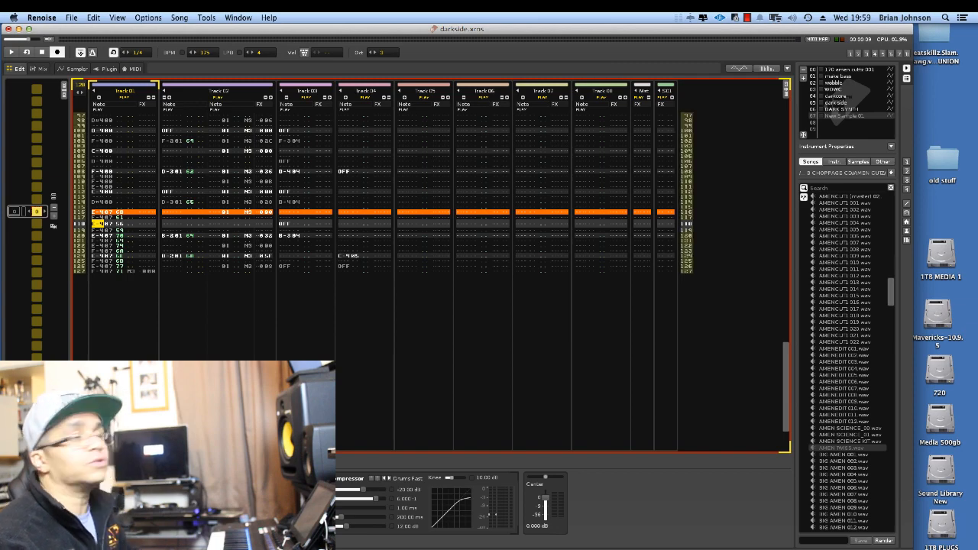
key("space")
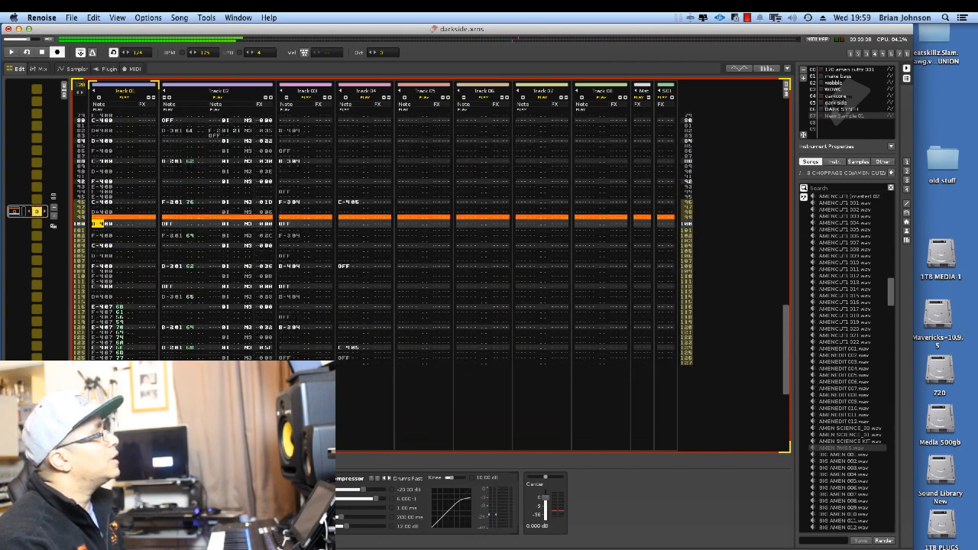
Compare the waveforms of slices S#04 and S#05 of the new sample during song playback.
left_click(37, 129)
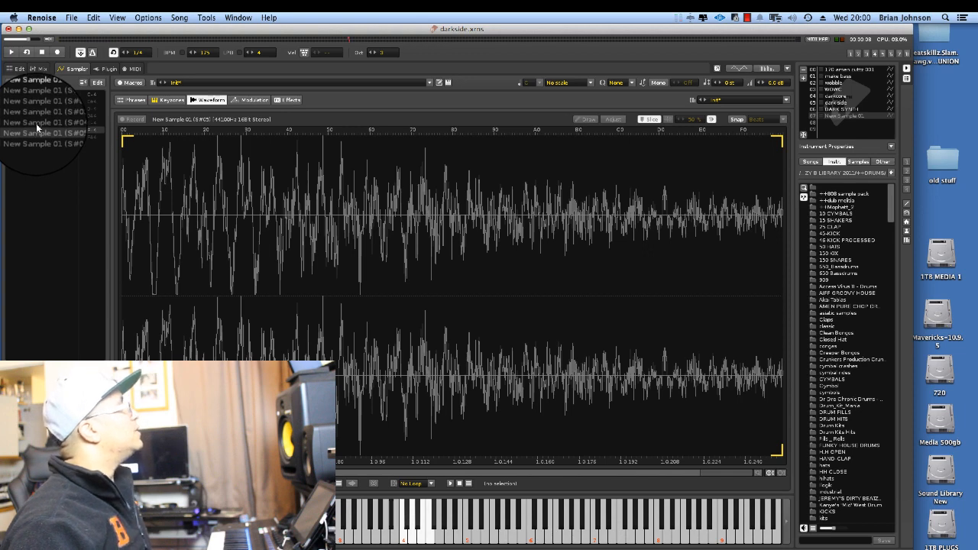
left_click(36, 123)
key("space")
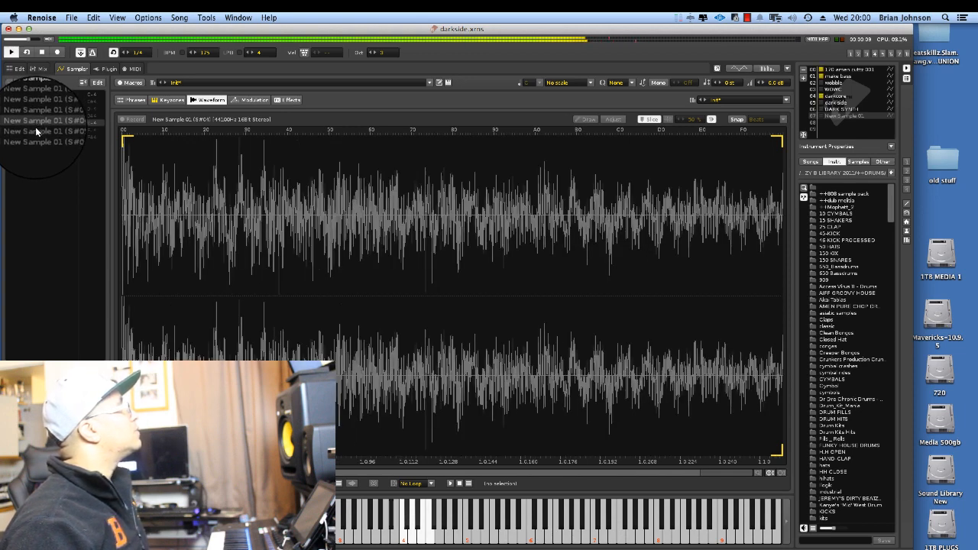
left_click(36, 130)
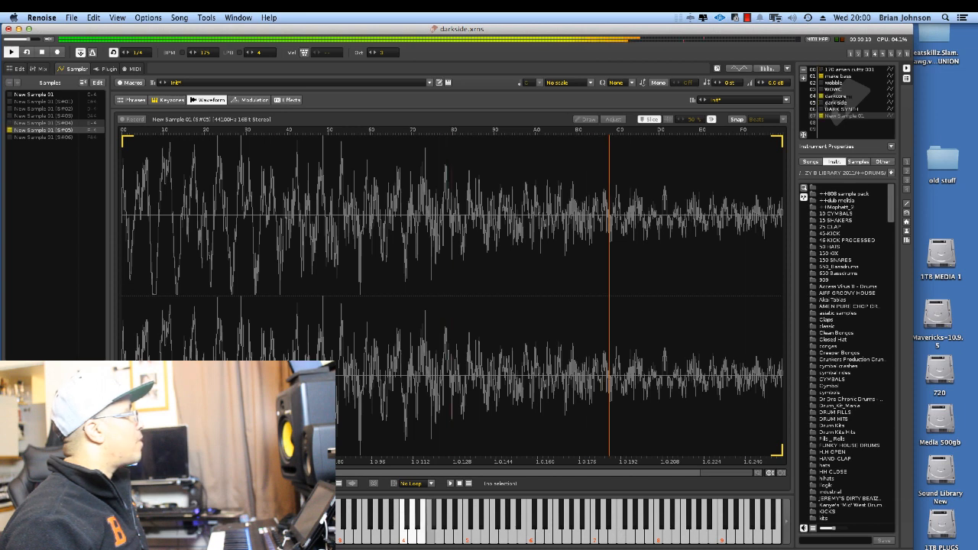
key("space")
Raise the makeup gain of Track 01's Bus Compressor to 14.40 dB in the mixer while listening to the song.
left_click(851, 54)
left_click(92, 227)
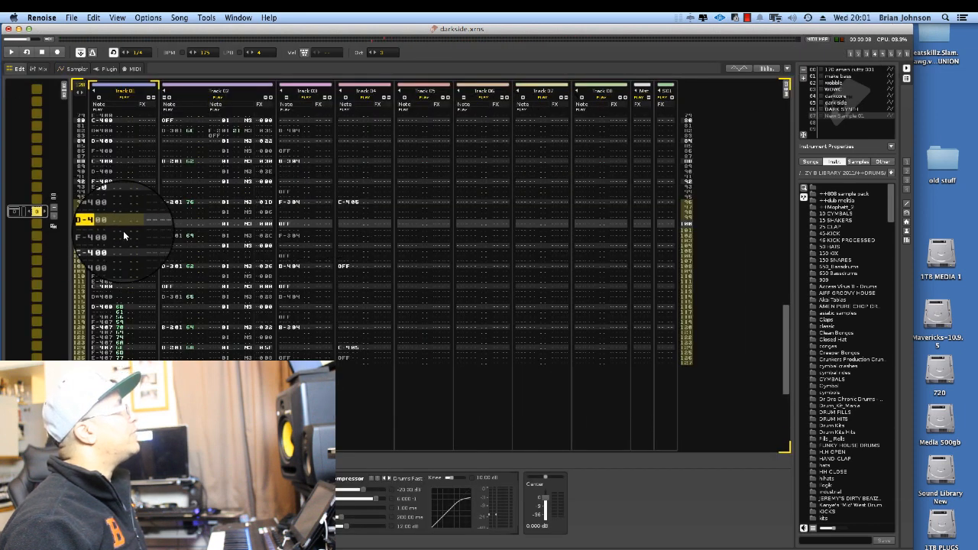
left_click(858, 56)
key("space")
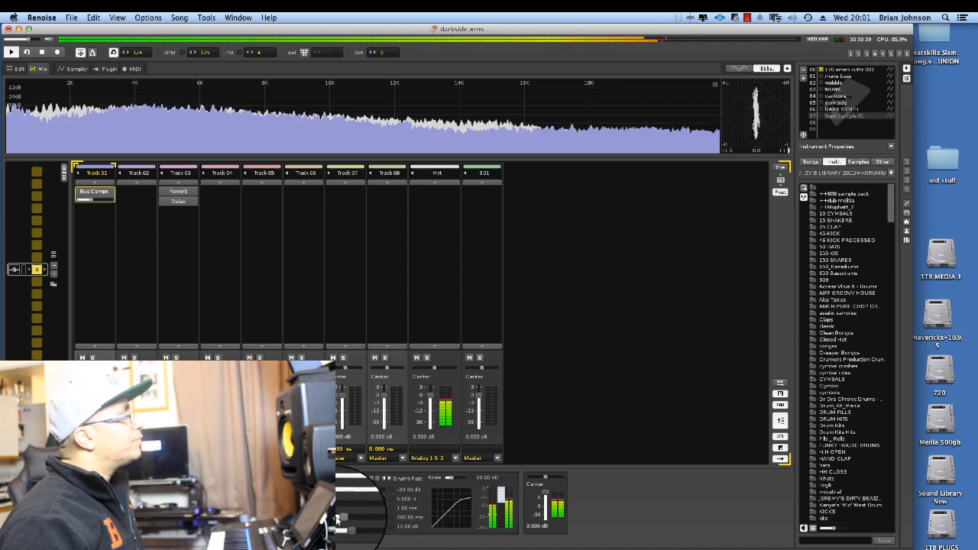
left_click_drag(346, 526, 352, 525)
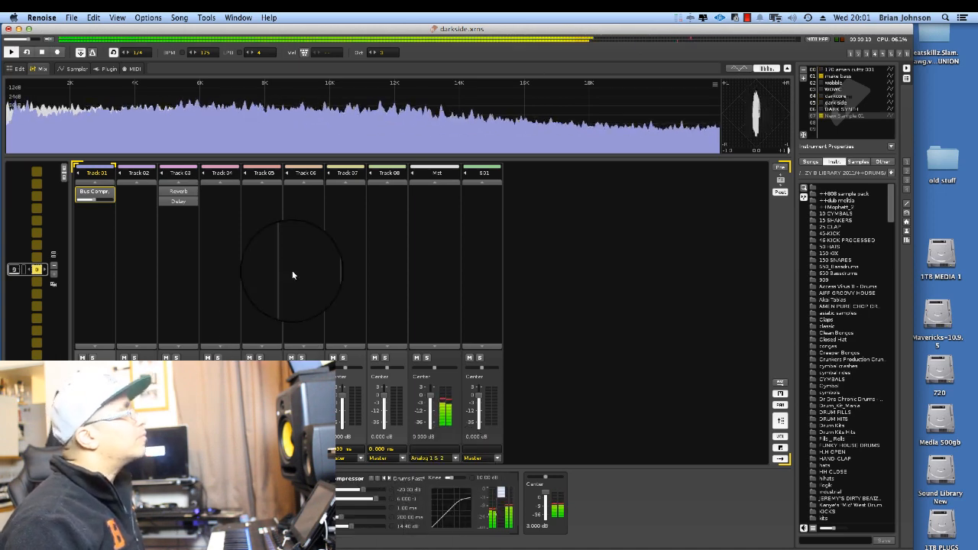
key("space")
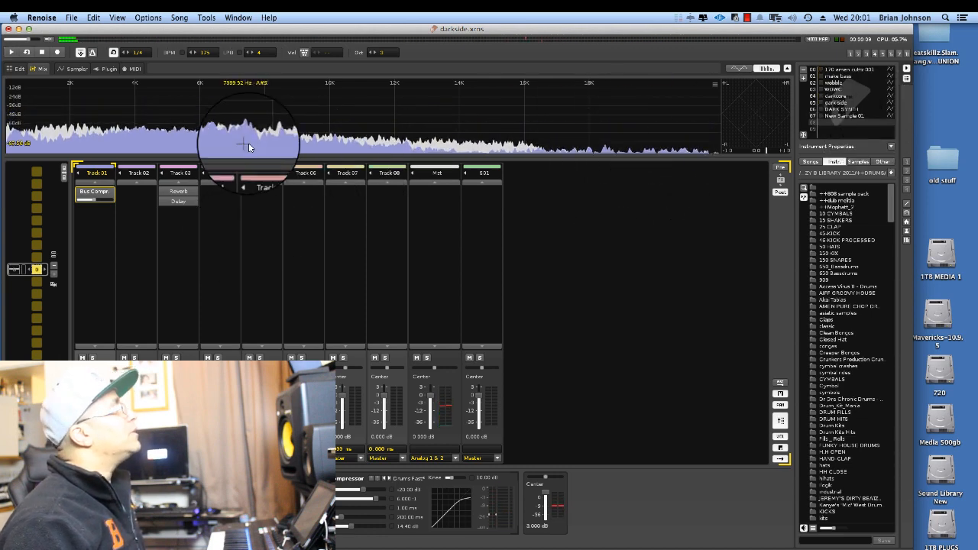